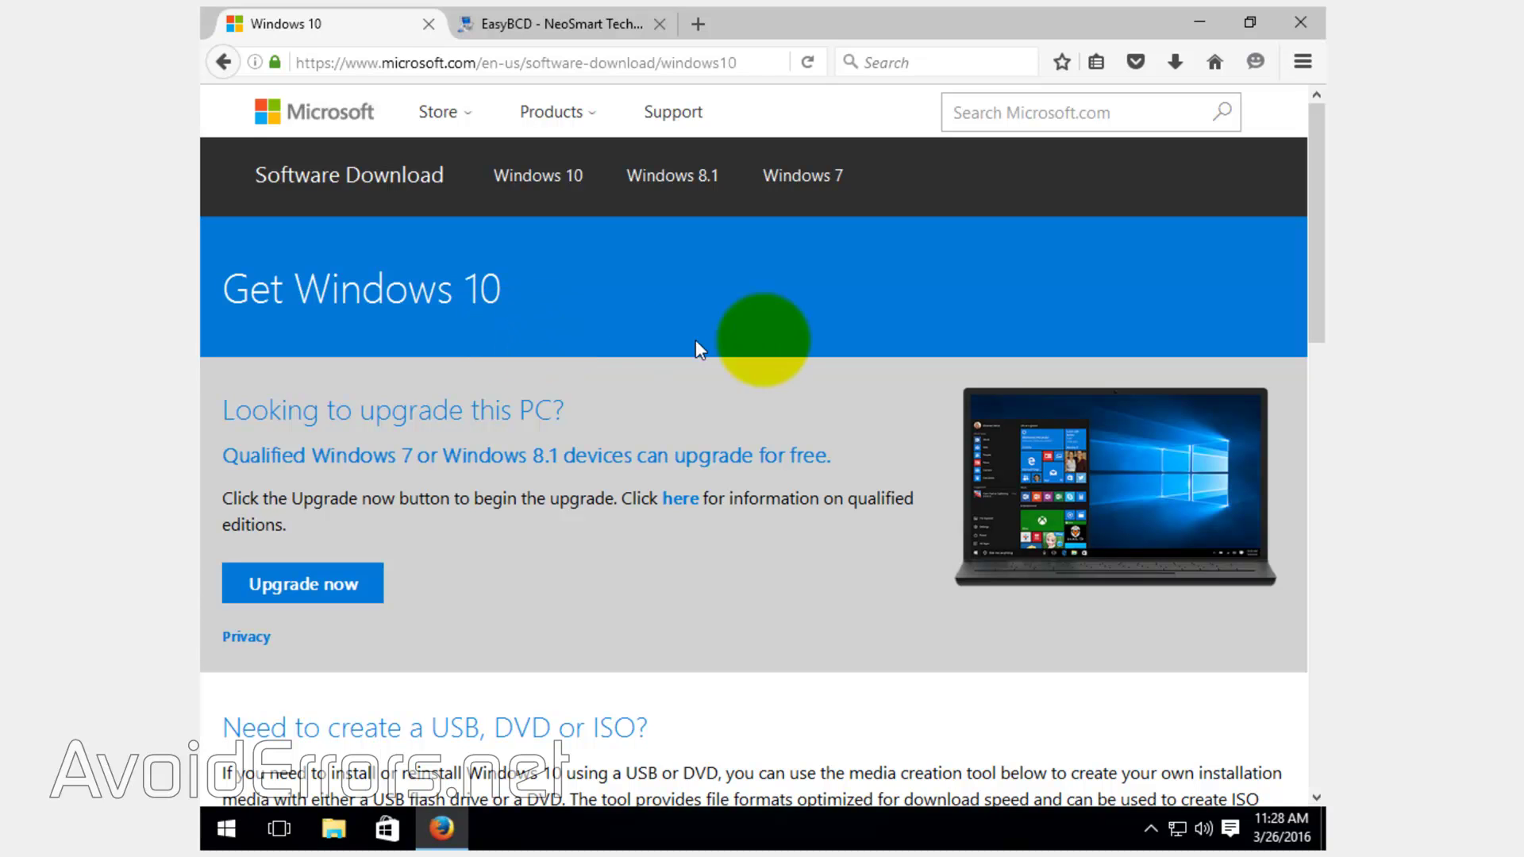
Download MediaCreationTool.exe from the Microsoft Software Download page and save the file.
left_click_drag(1322, 208, 1288, 533)
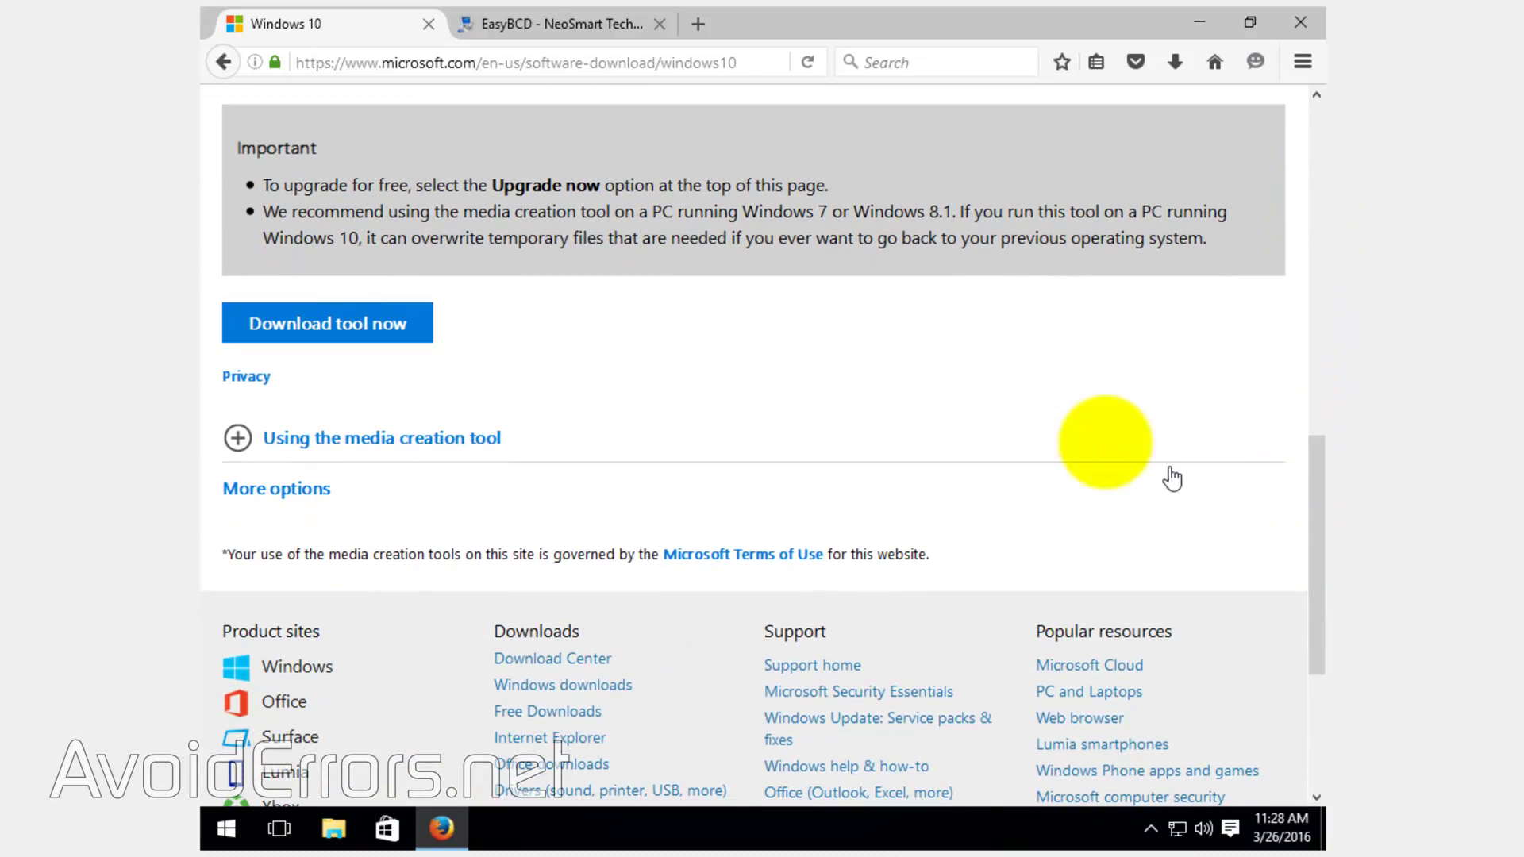
left_click(414, 338)
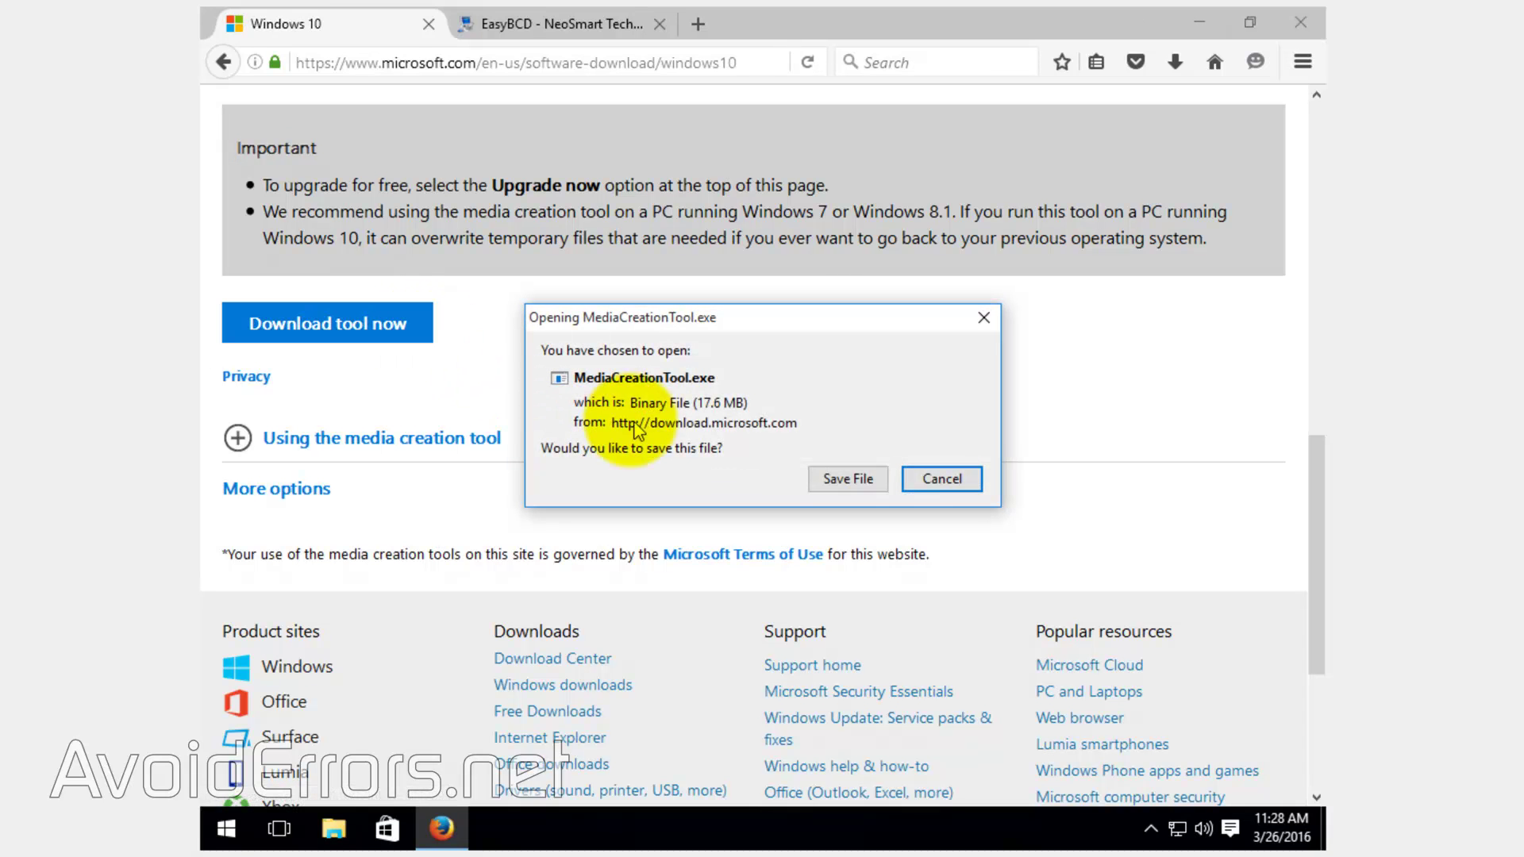
left_click(816, 480)
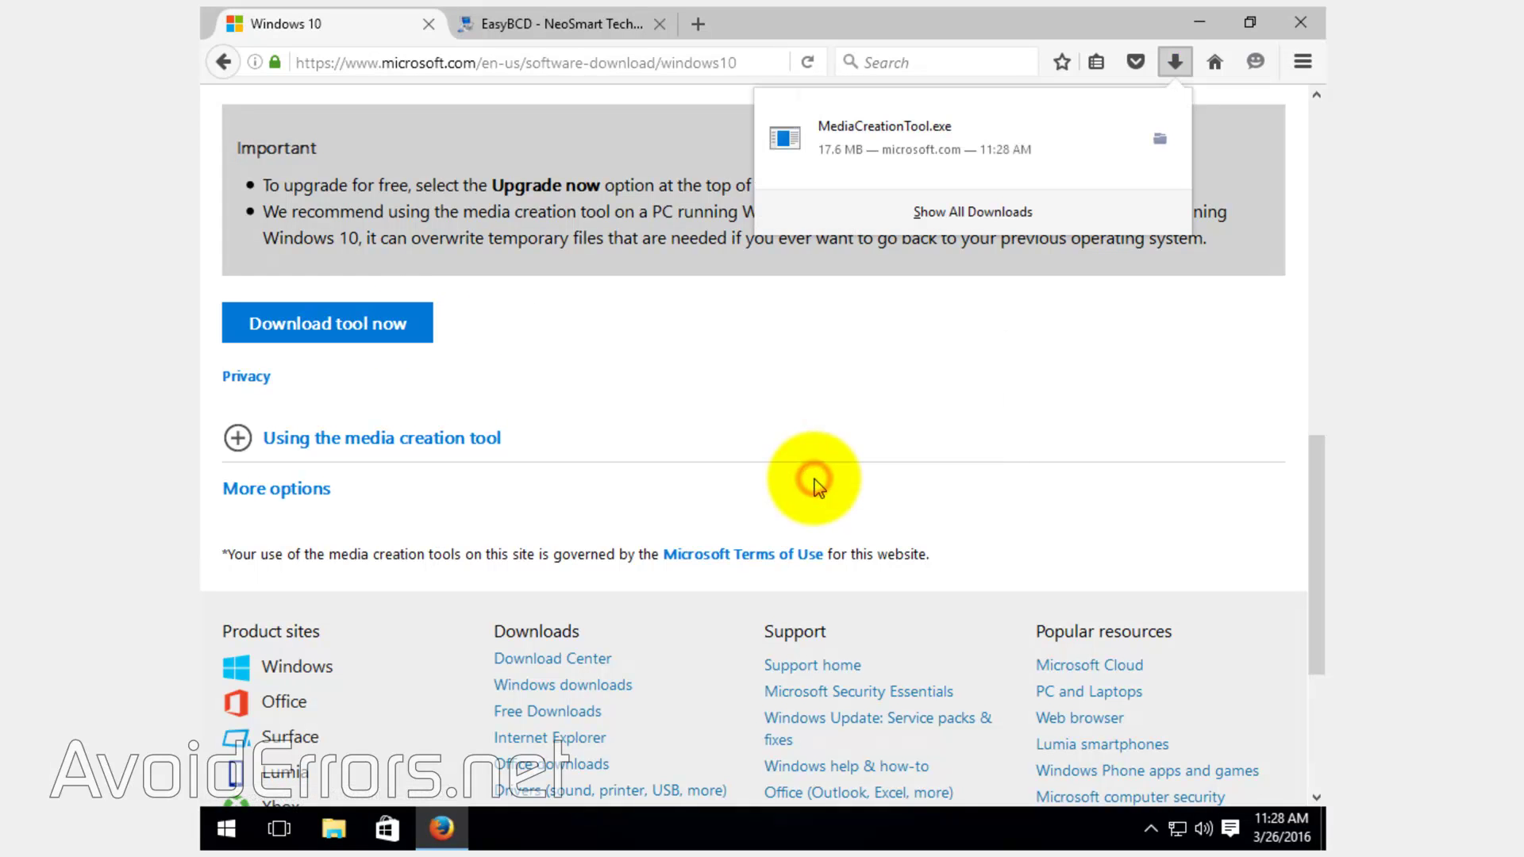
Run MediaCreationTool.exe, approve UAC, accept the license and choose 'Create installation media for another PC'.
left_click(1069, 146)
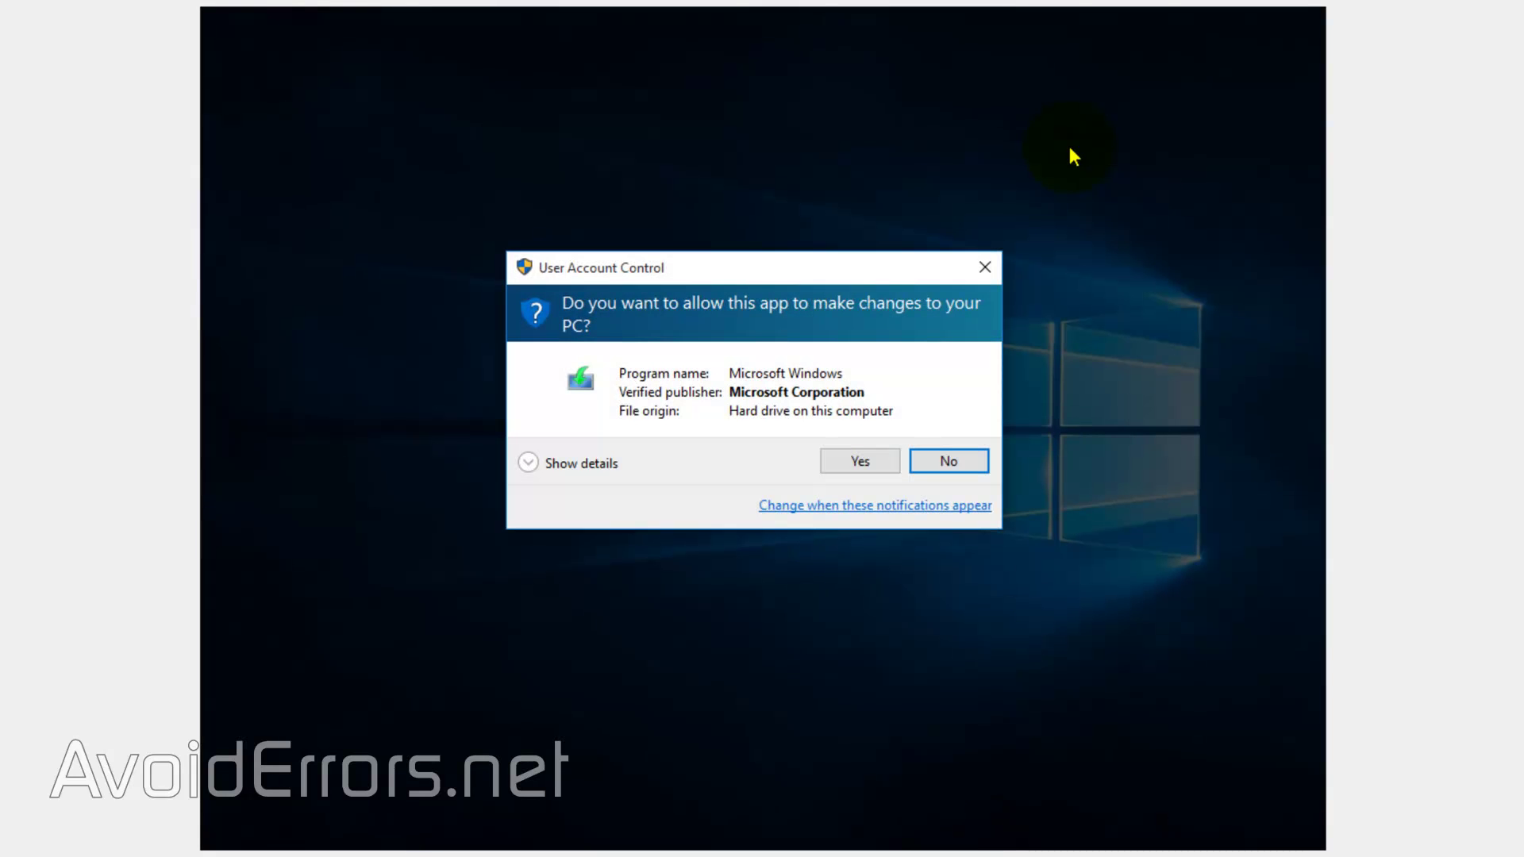
left_click(891, 466)
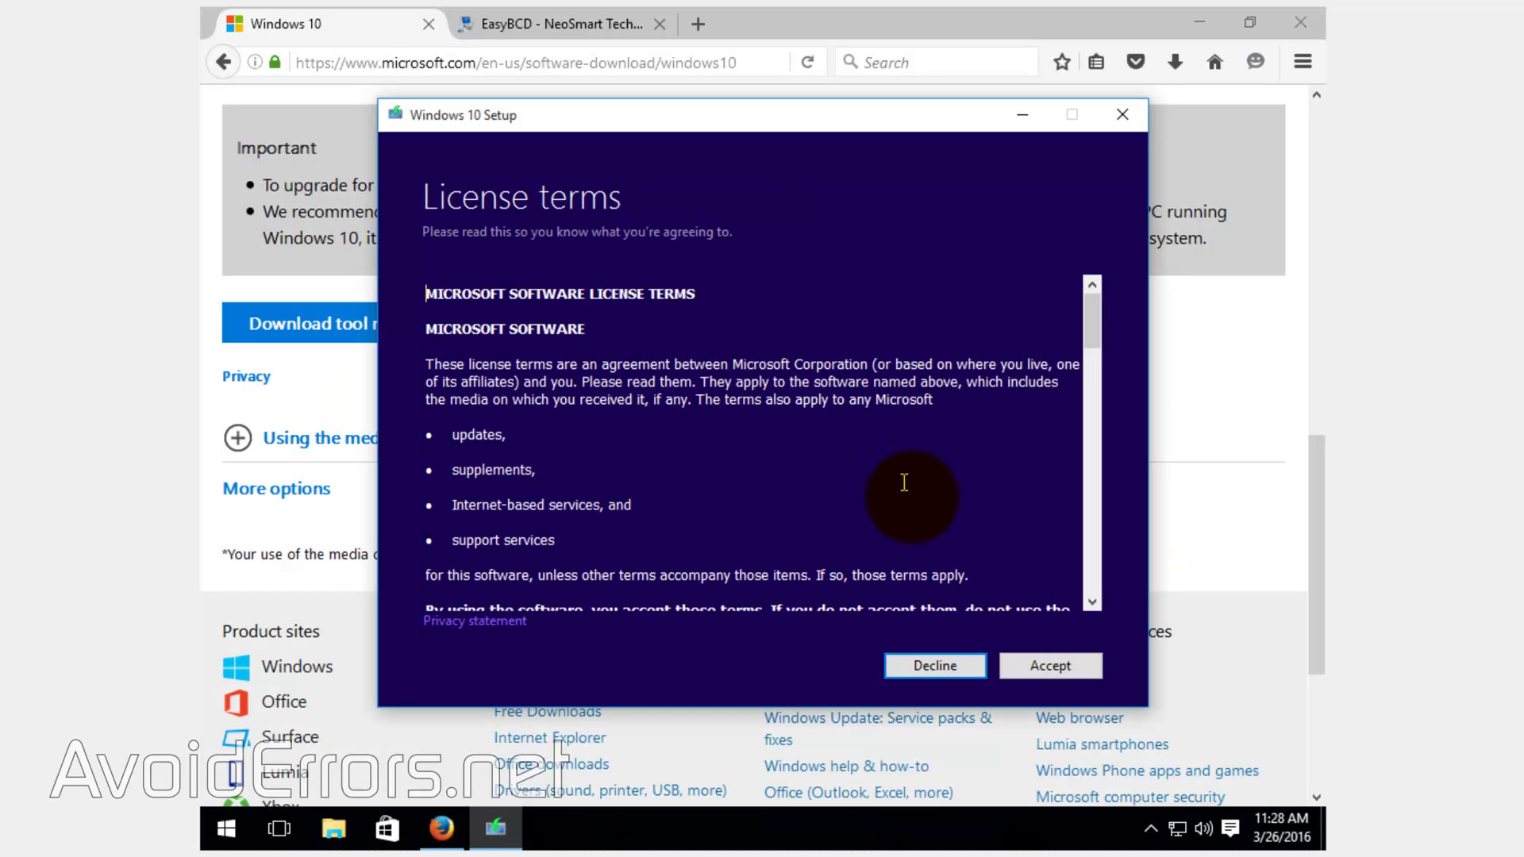
left_click(1013, 666)
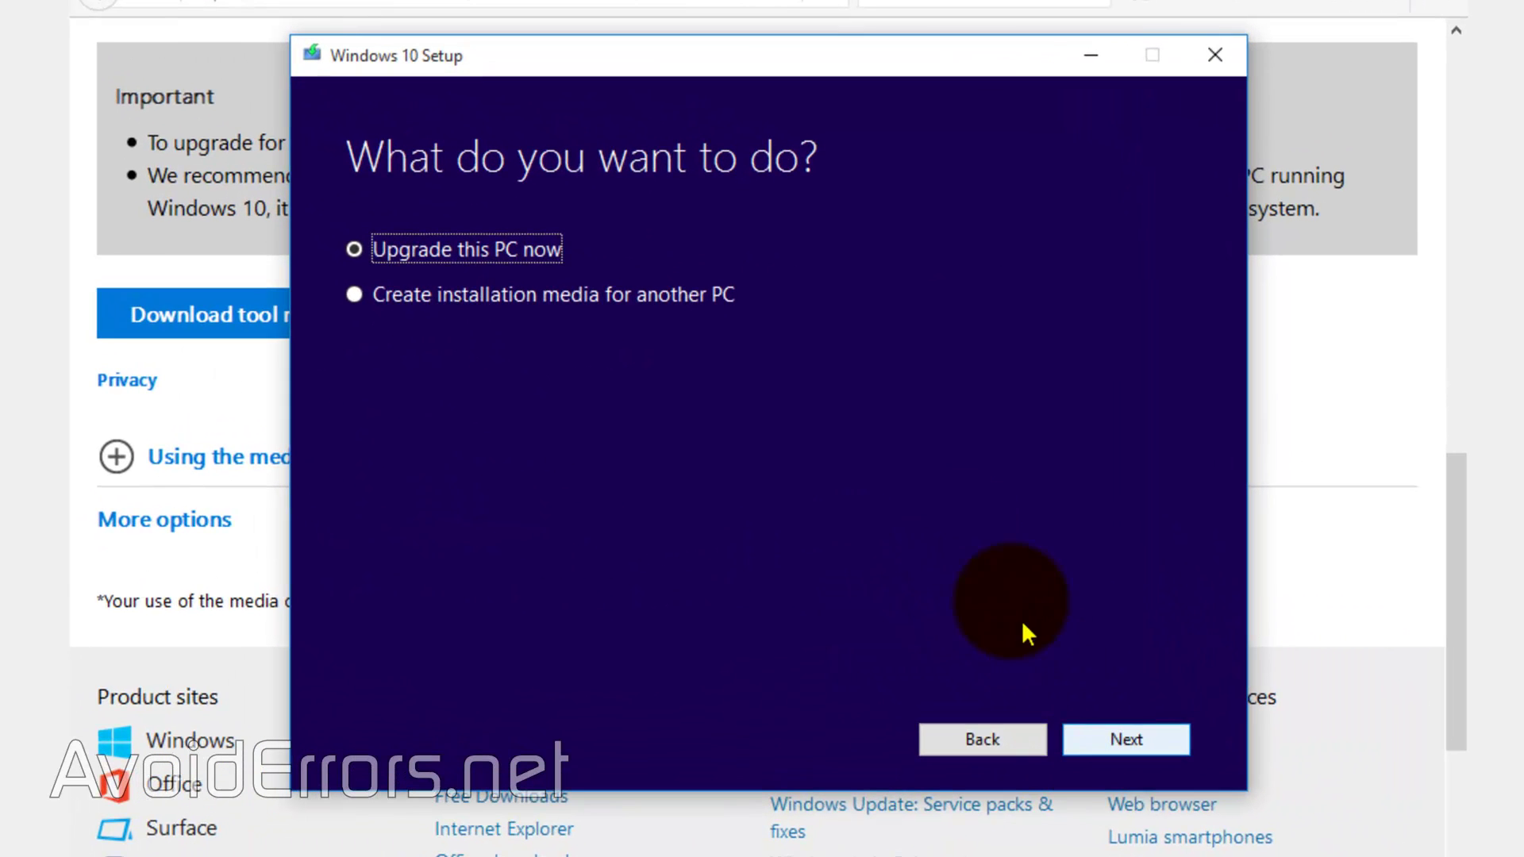
left_click(707, 293)
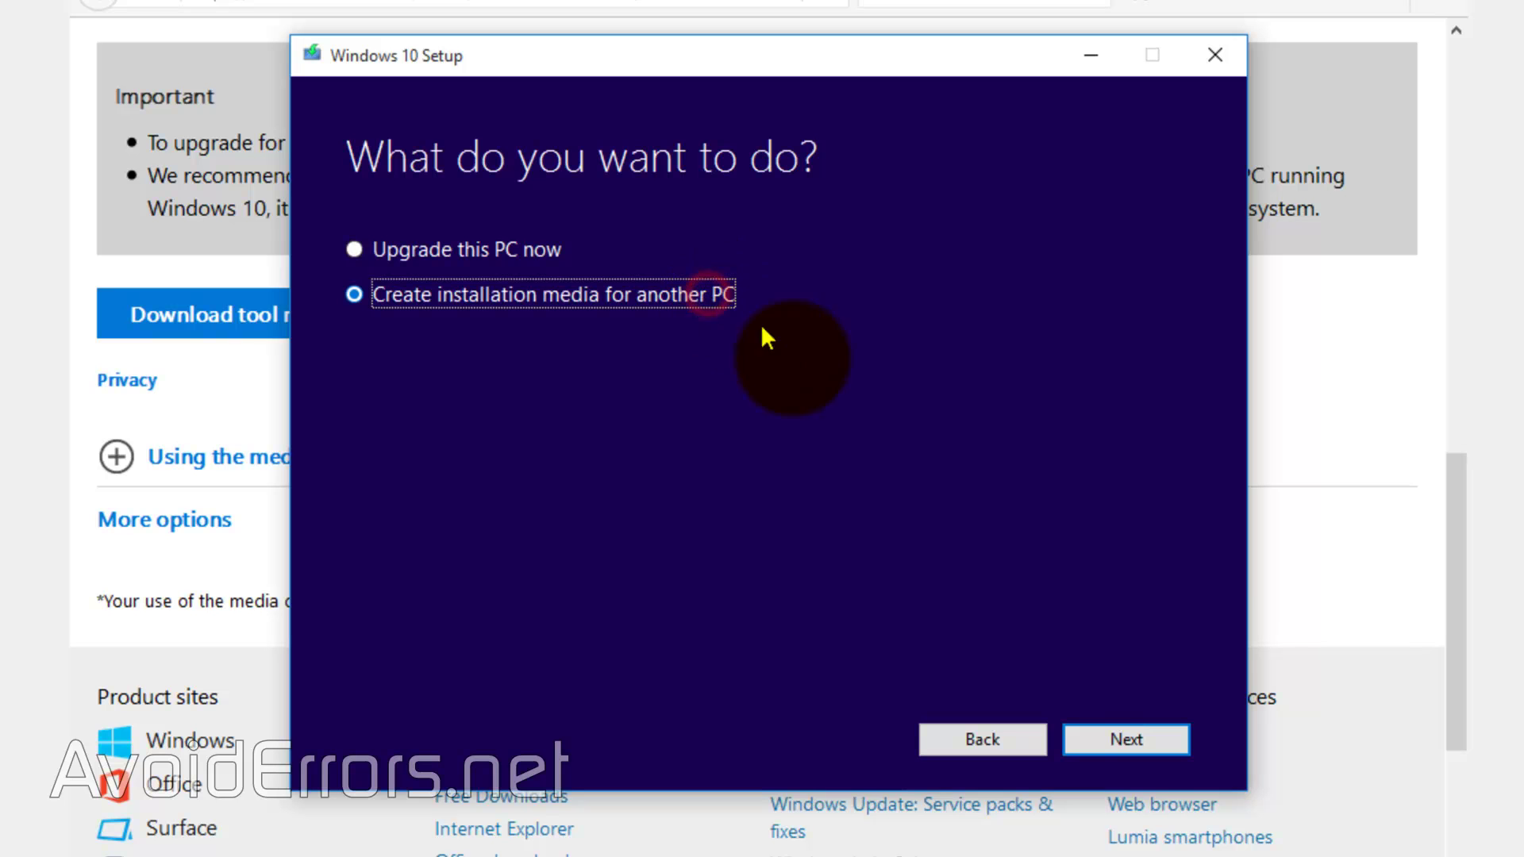
left_click(1081, 743)
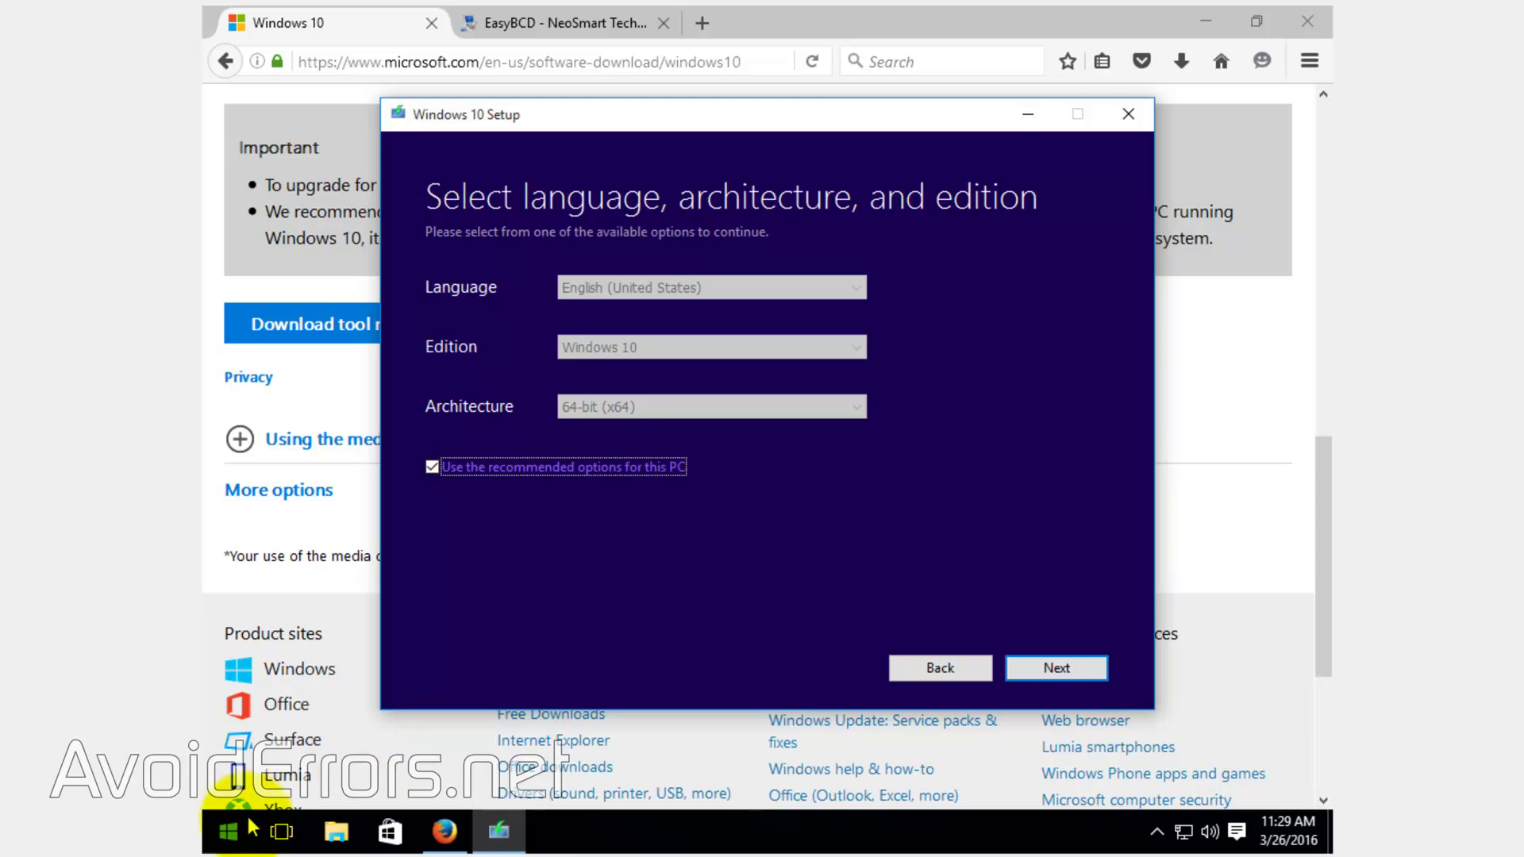
Open Control Panel's System page to confirm 64-bit Windows 10 Pro.
right_click(229, 825)
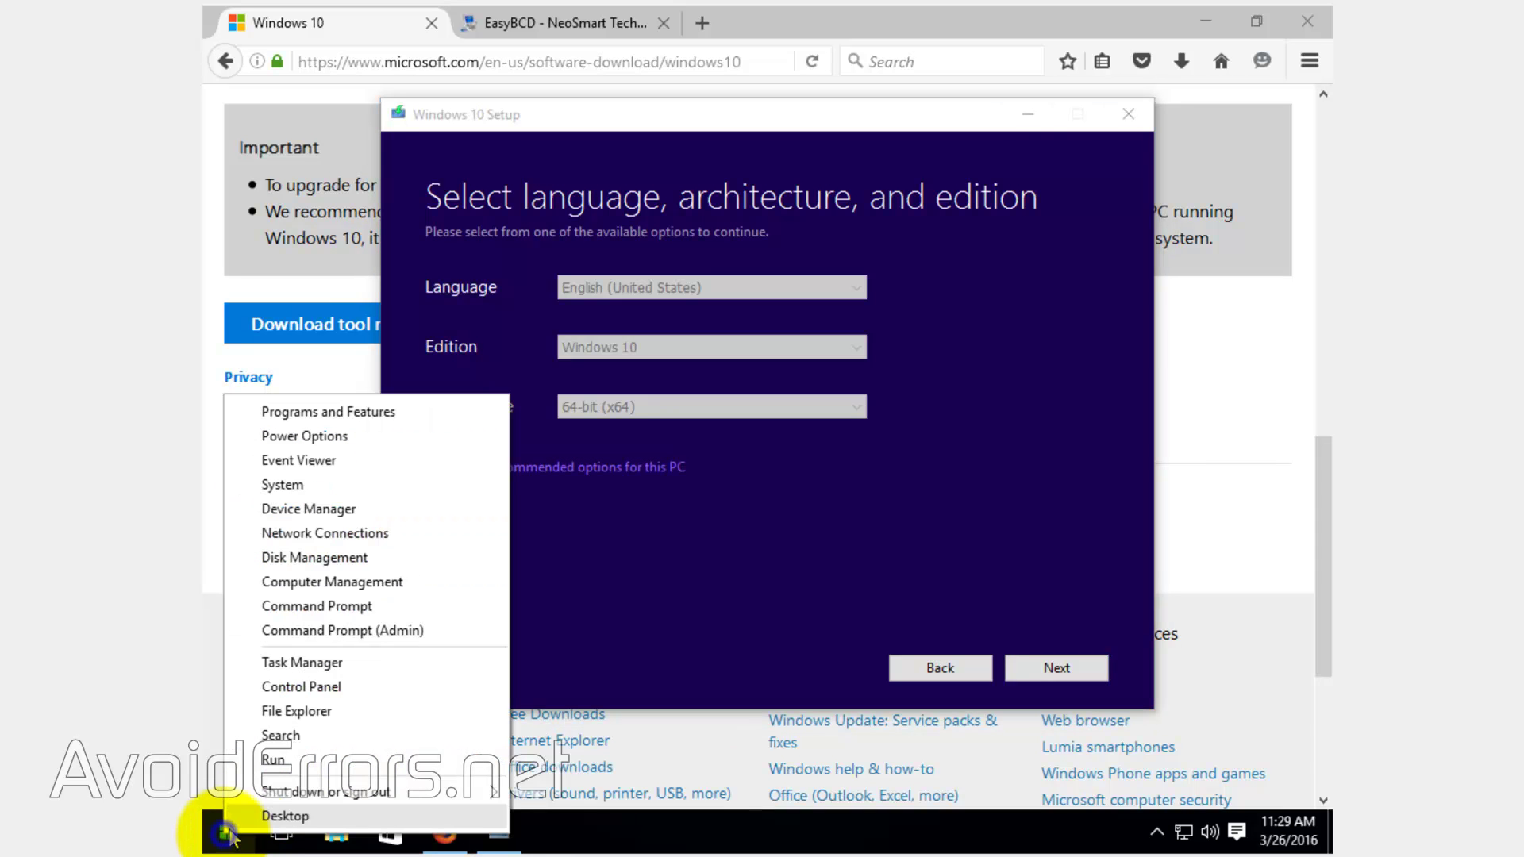
left_click(242, 687)
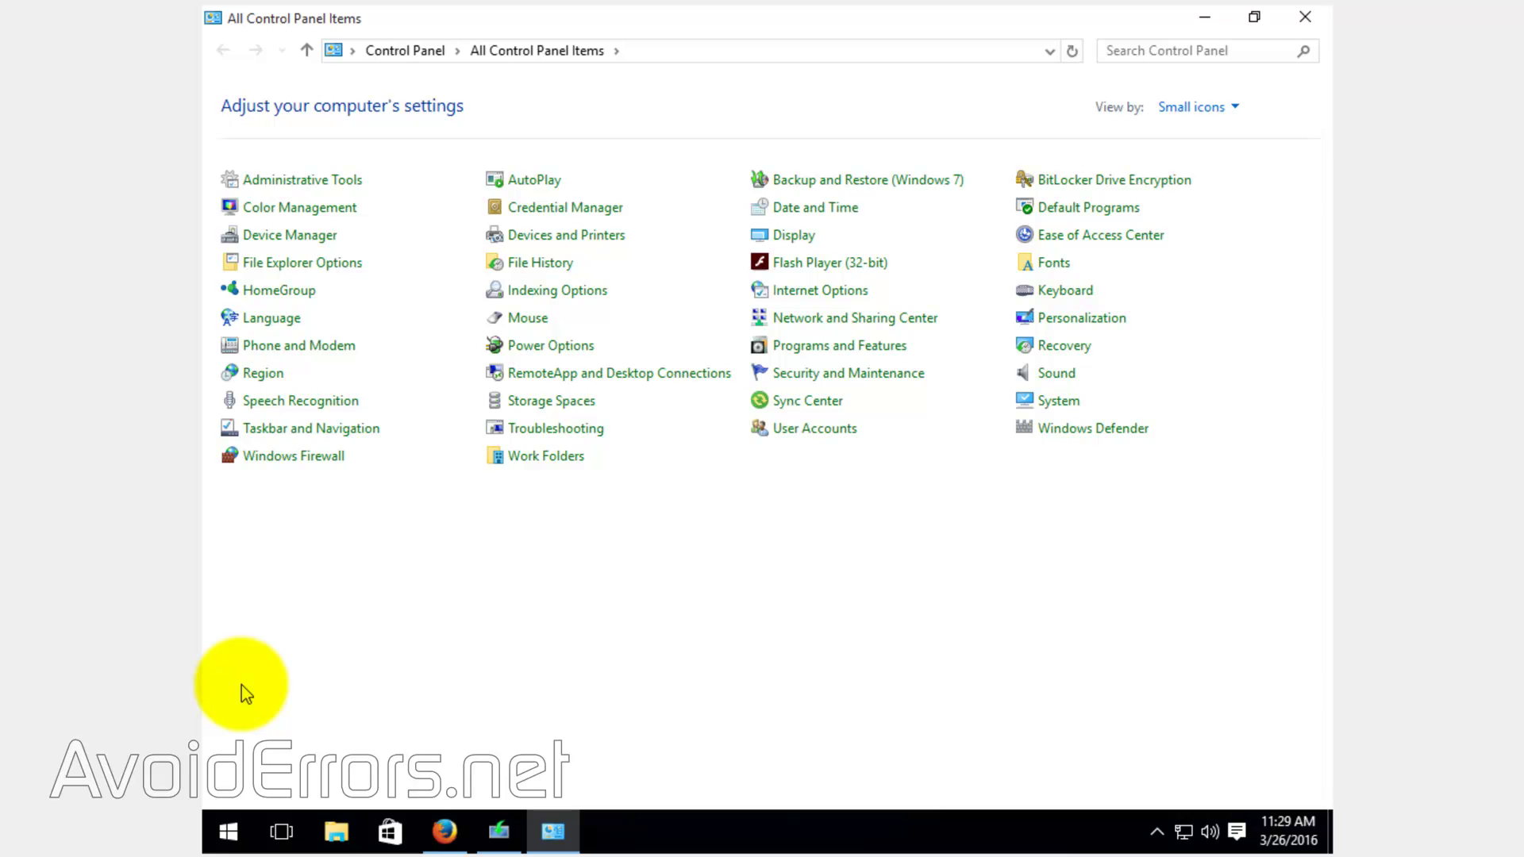
left_click(1056, 401)
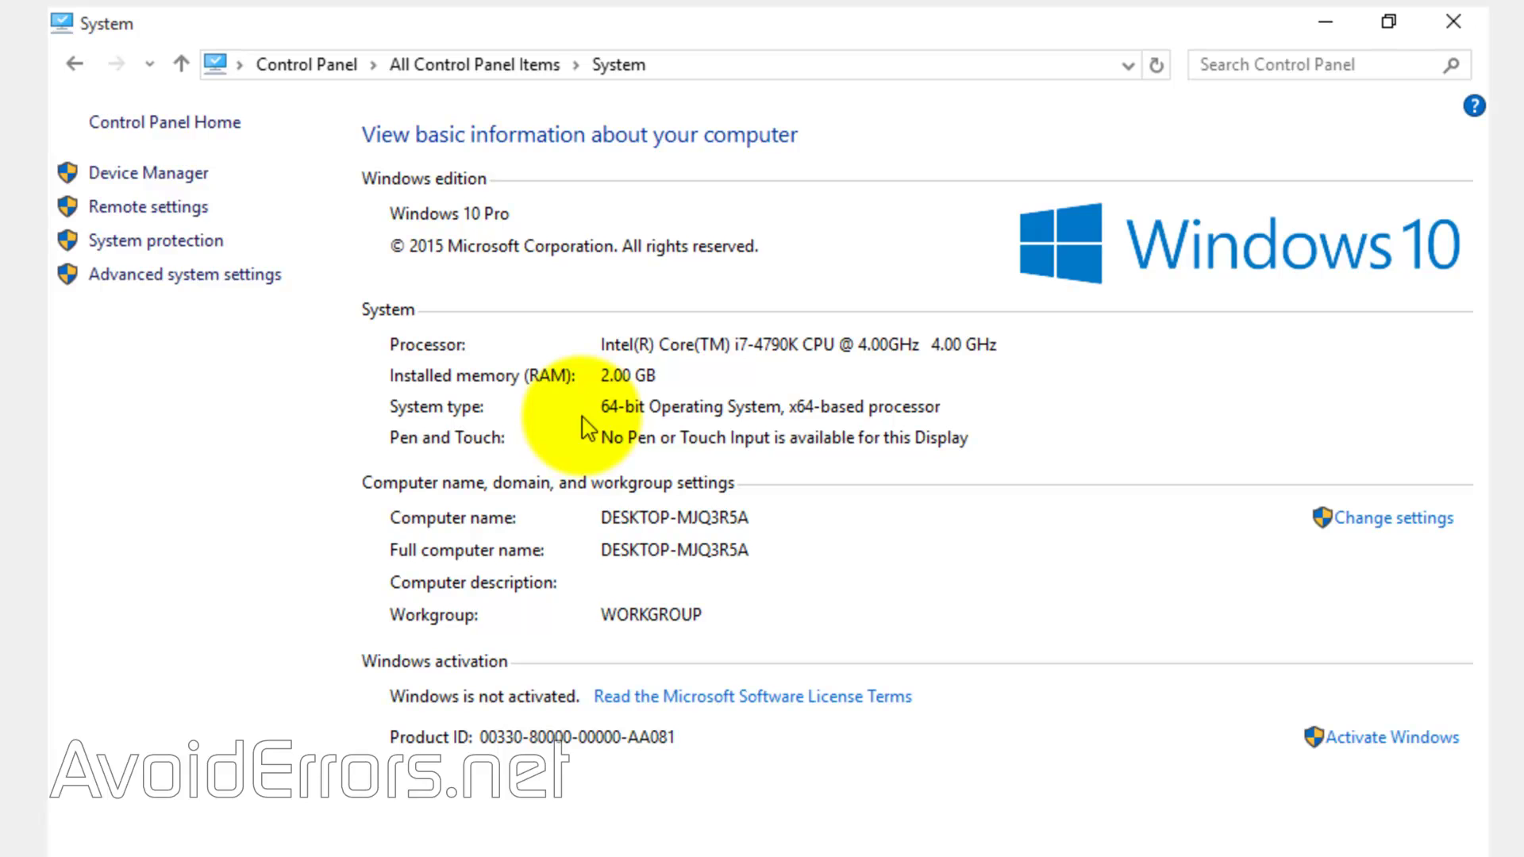
Close the System window and keep the recommended English (United States), Windows 10, 64-bit (x64) options.
left_click(1454, 22)
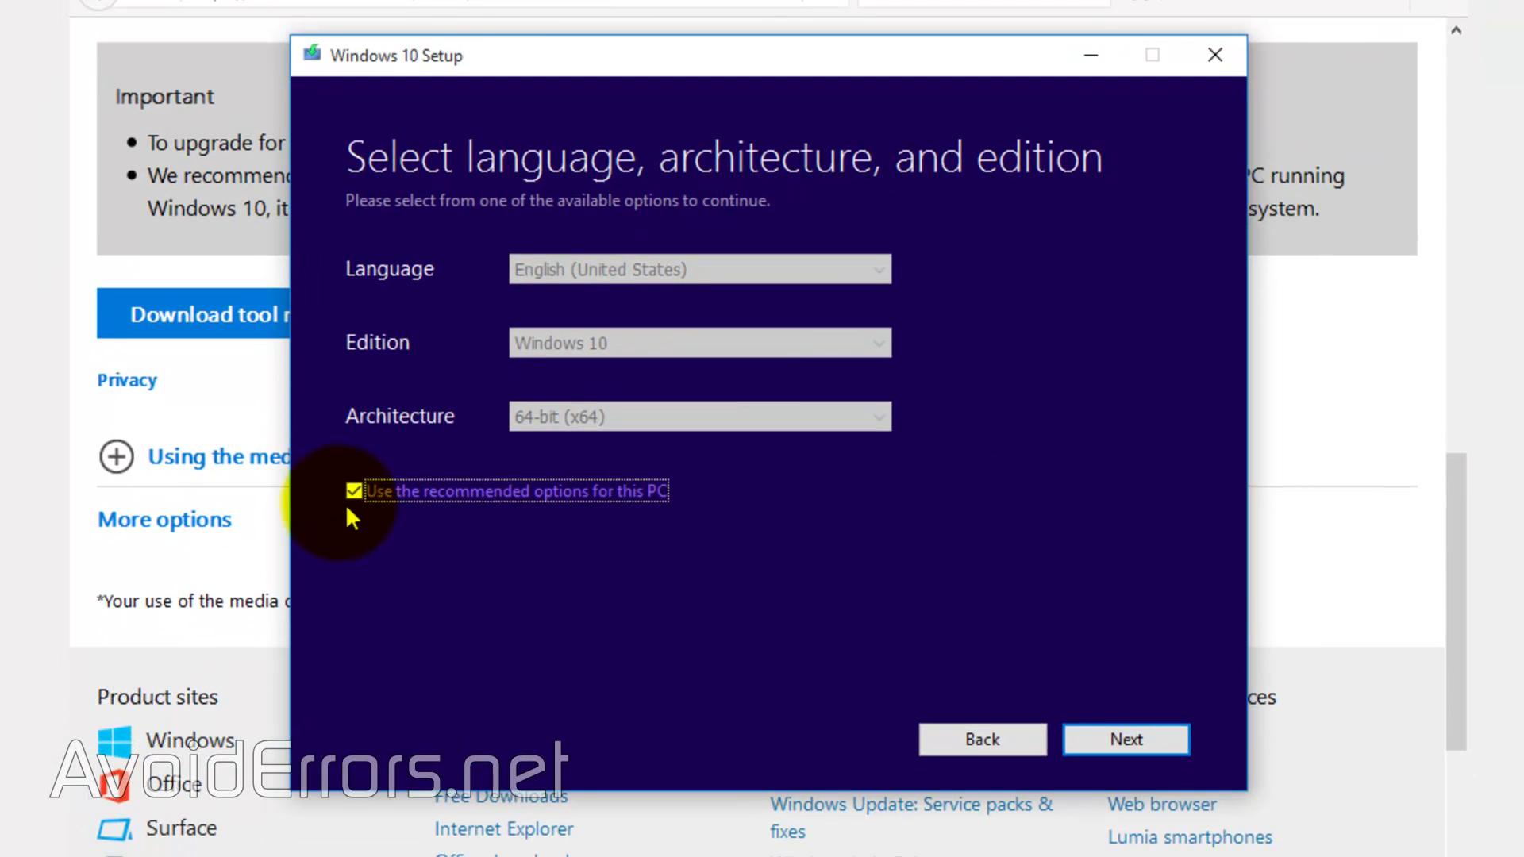
left_click(353, 491)
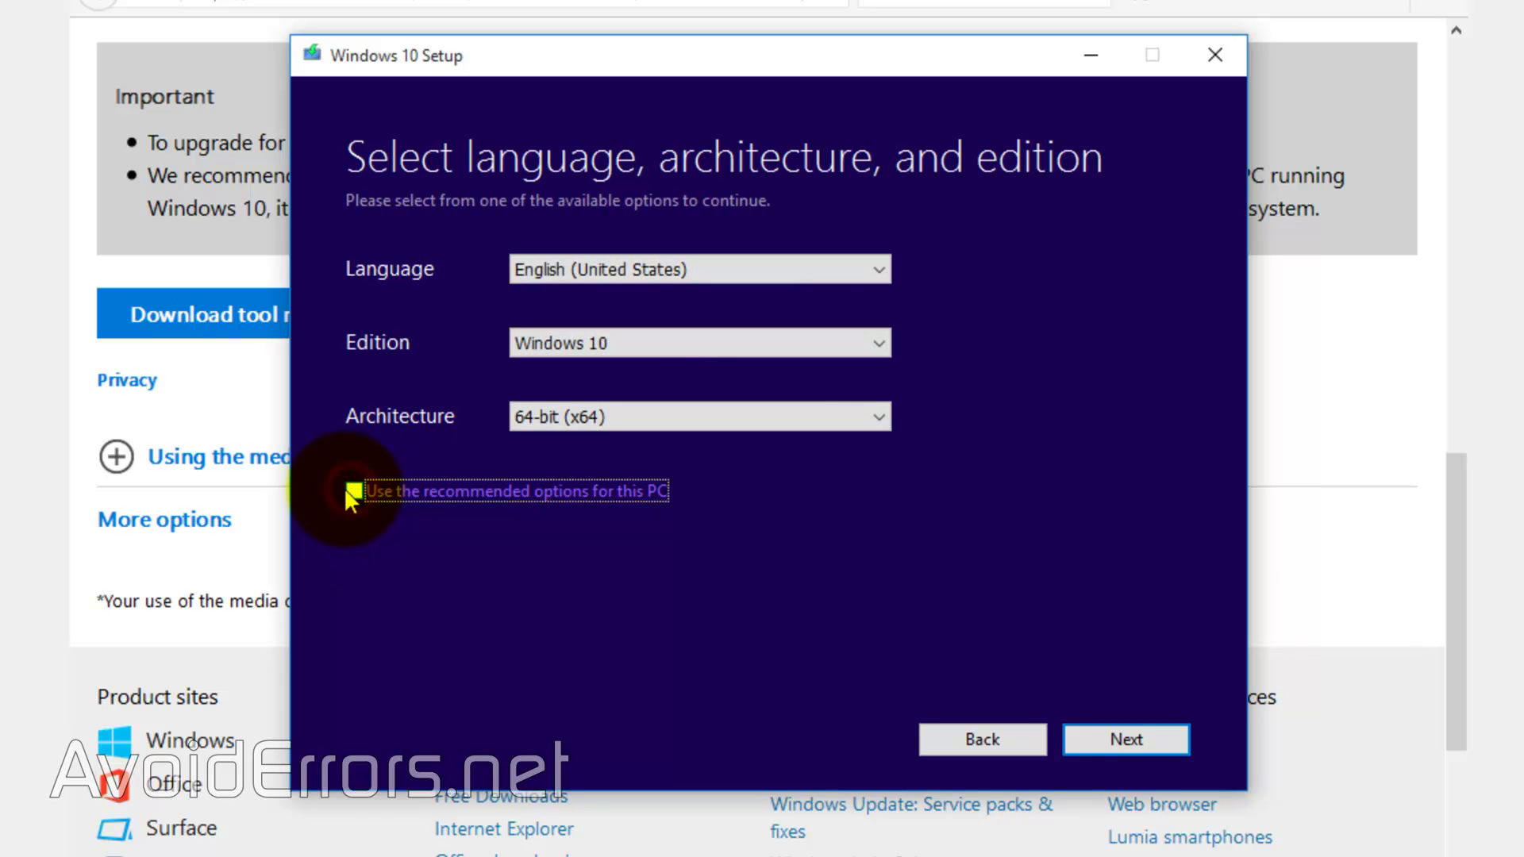
left_click(882, 412)
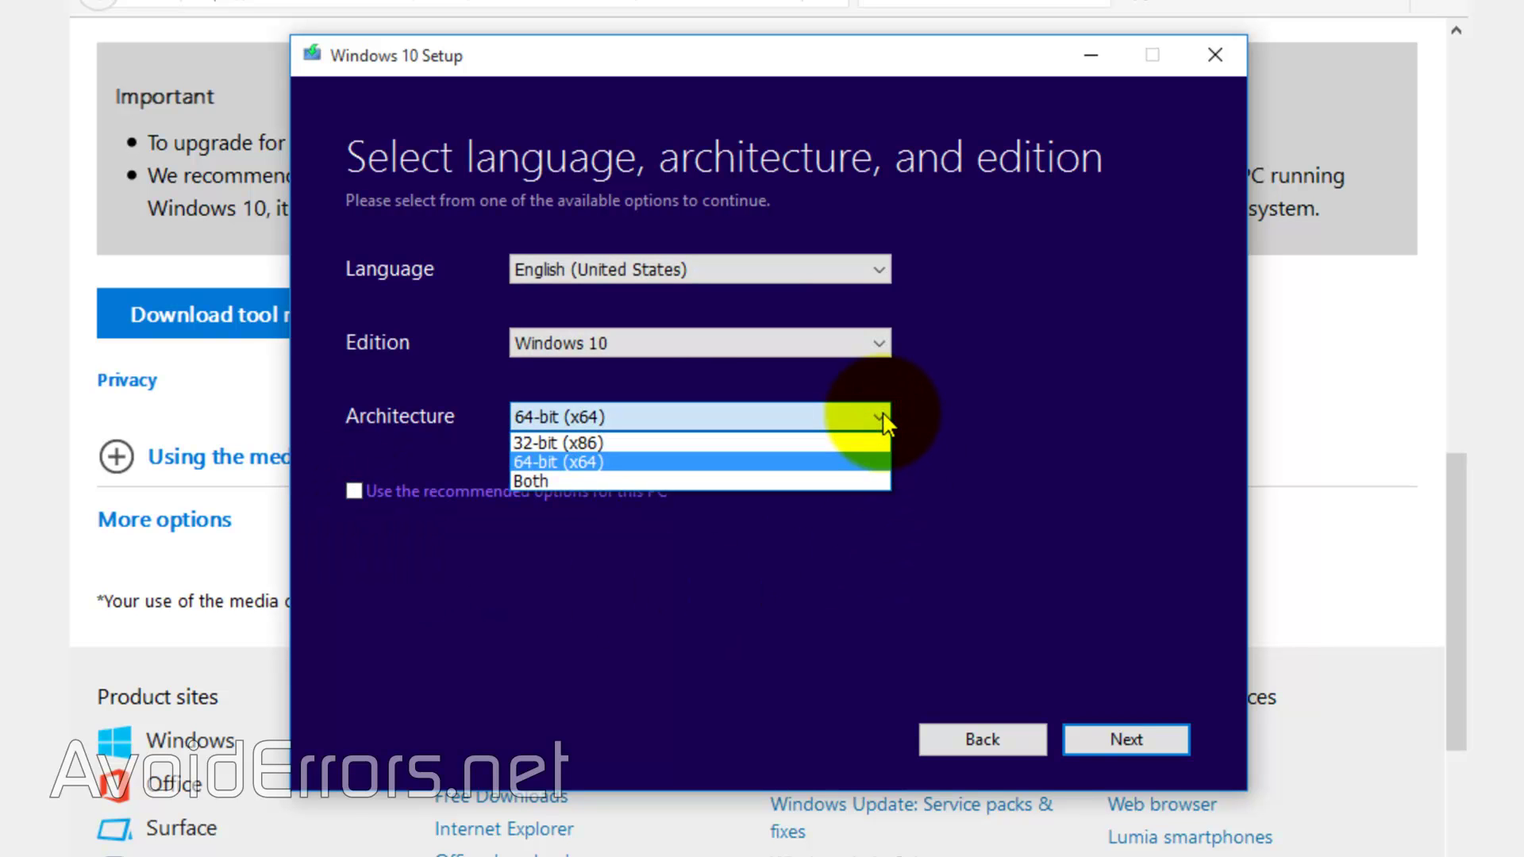
left_click(882, 413)
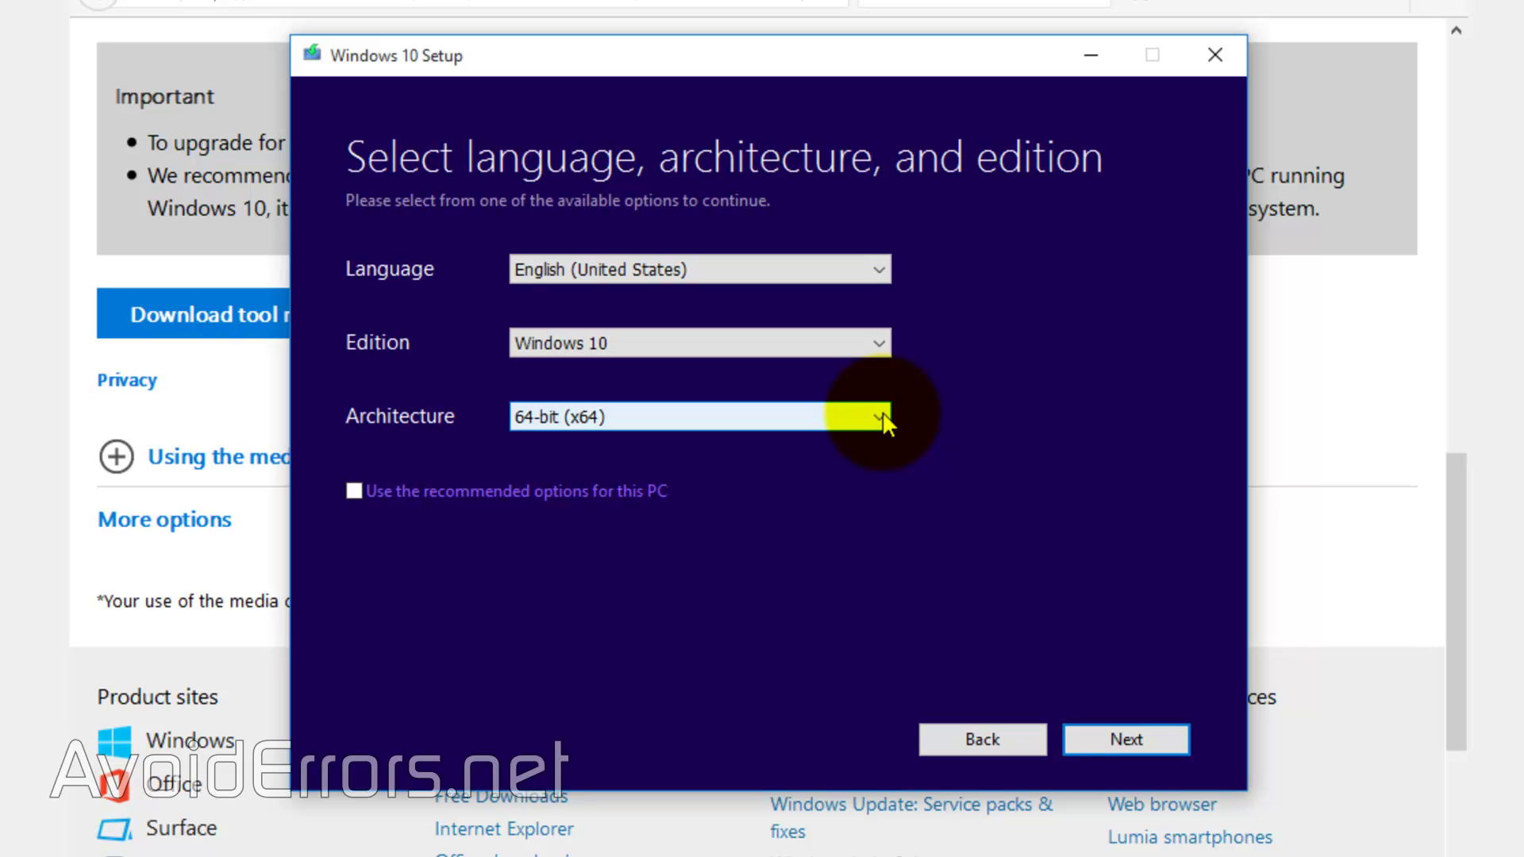
left_click(354, 490)
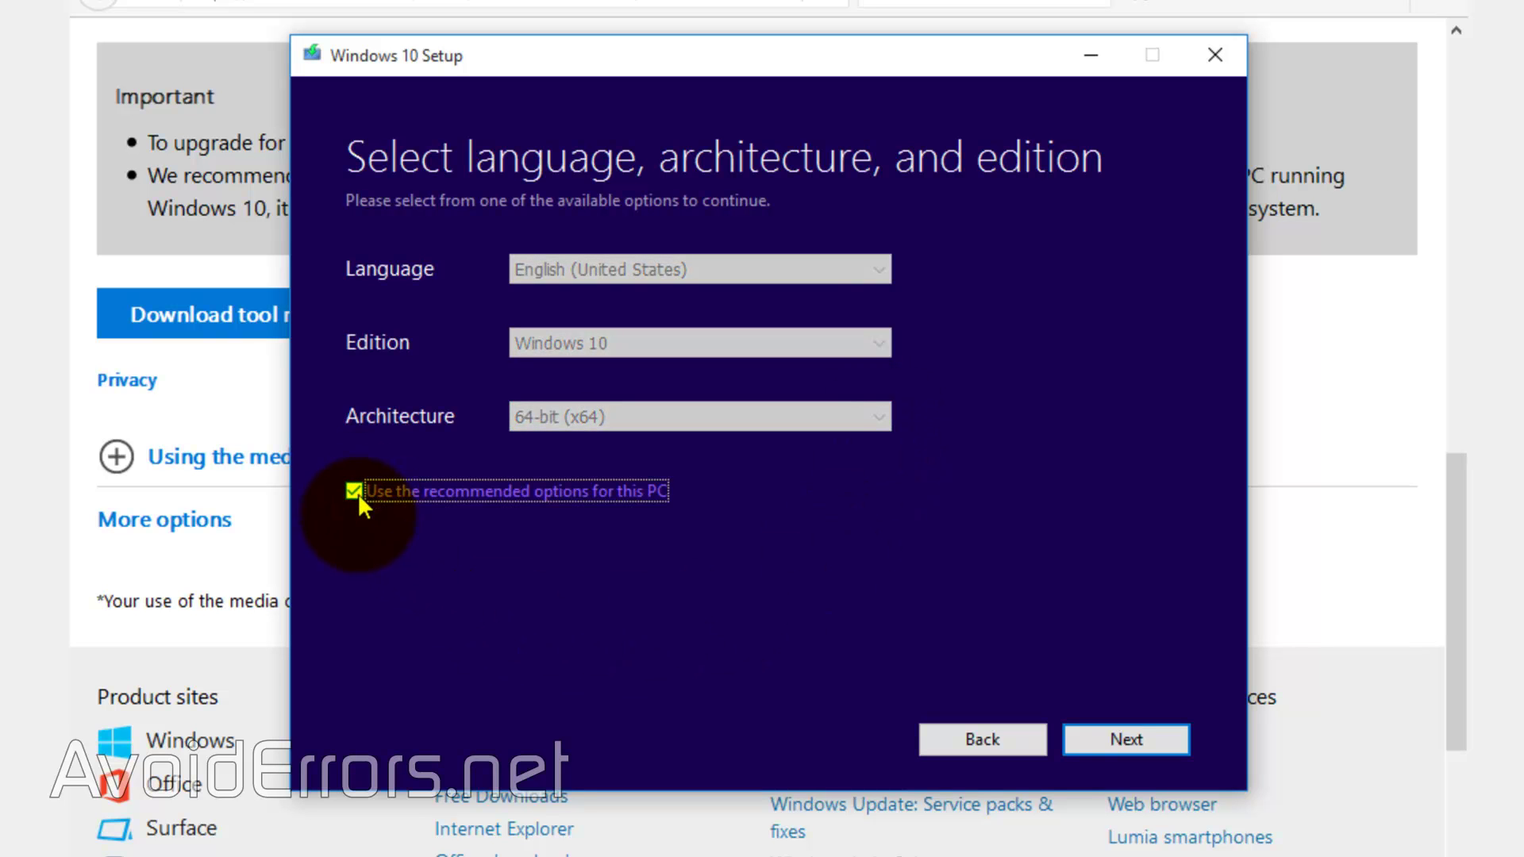
left_click(1077, 746)
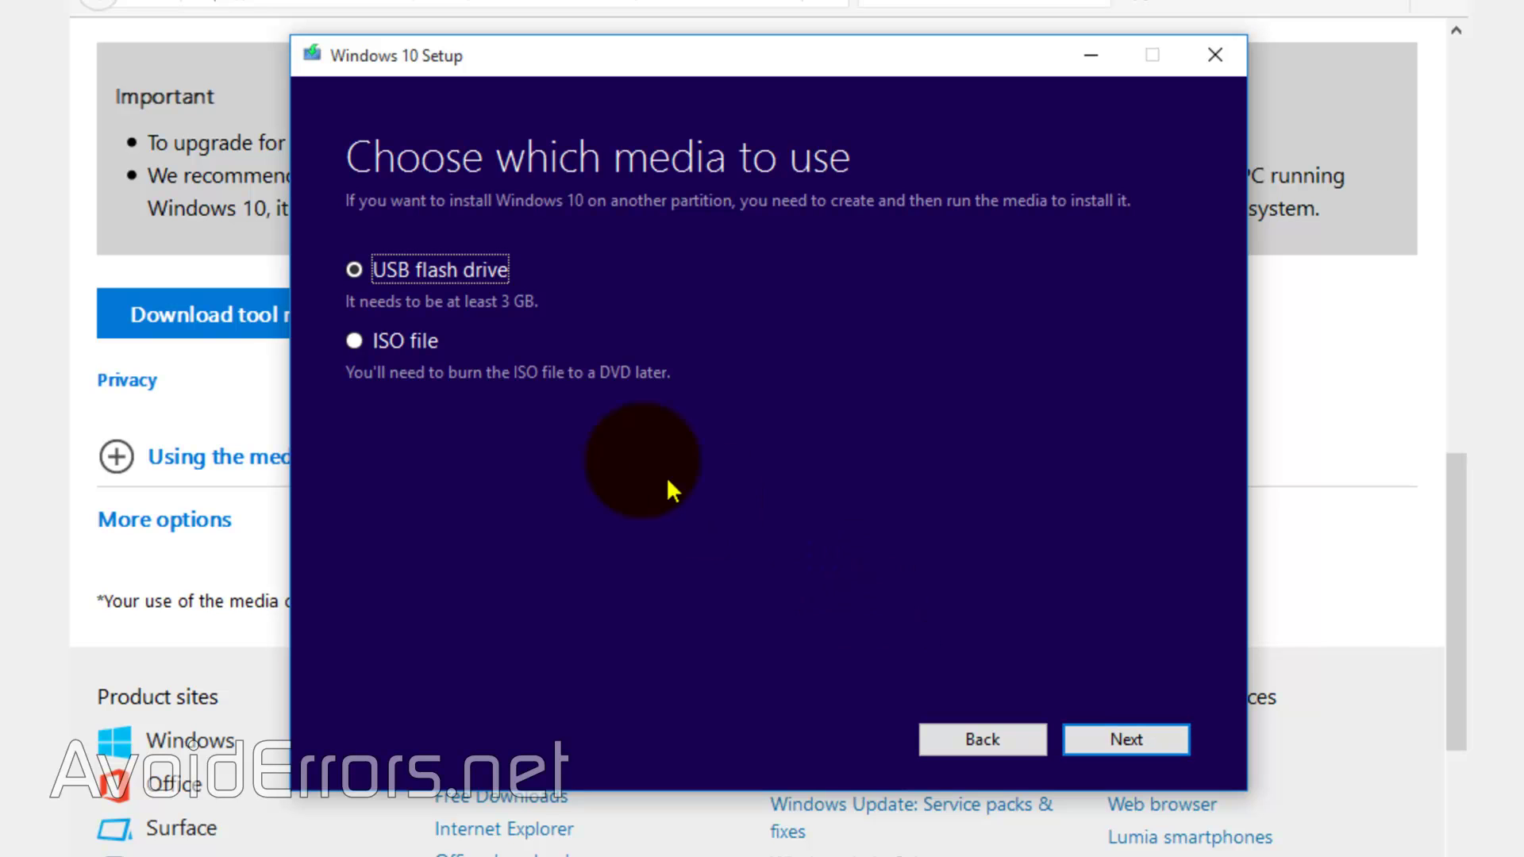
Create an ISO file saved on the Desktop as 'Windows 10'.
left_click(412, 340)
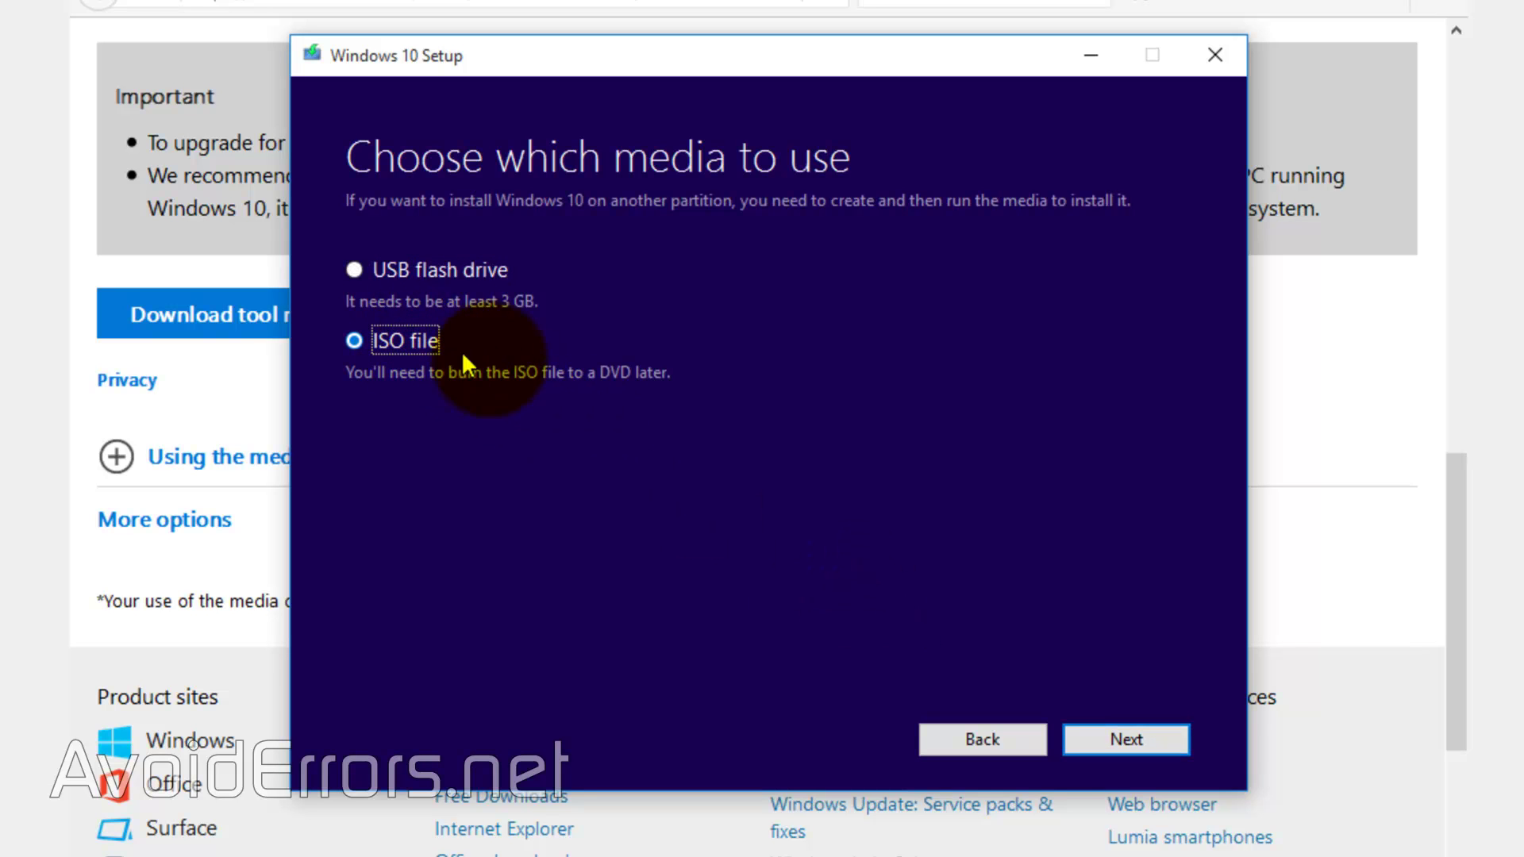
left_click(1087, 745)
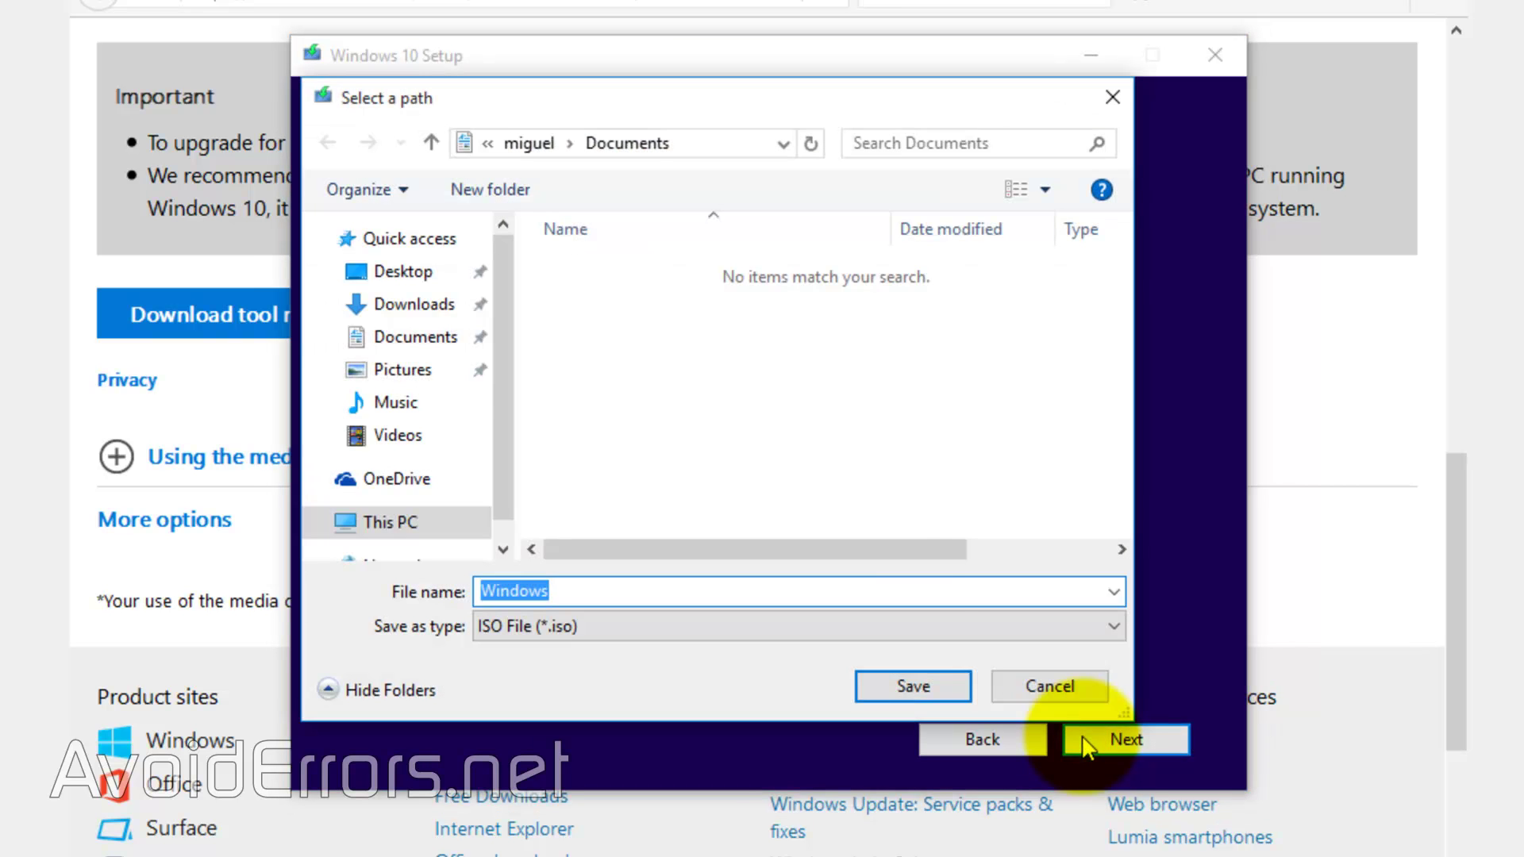
left_click(402, 271)
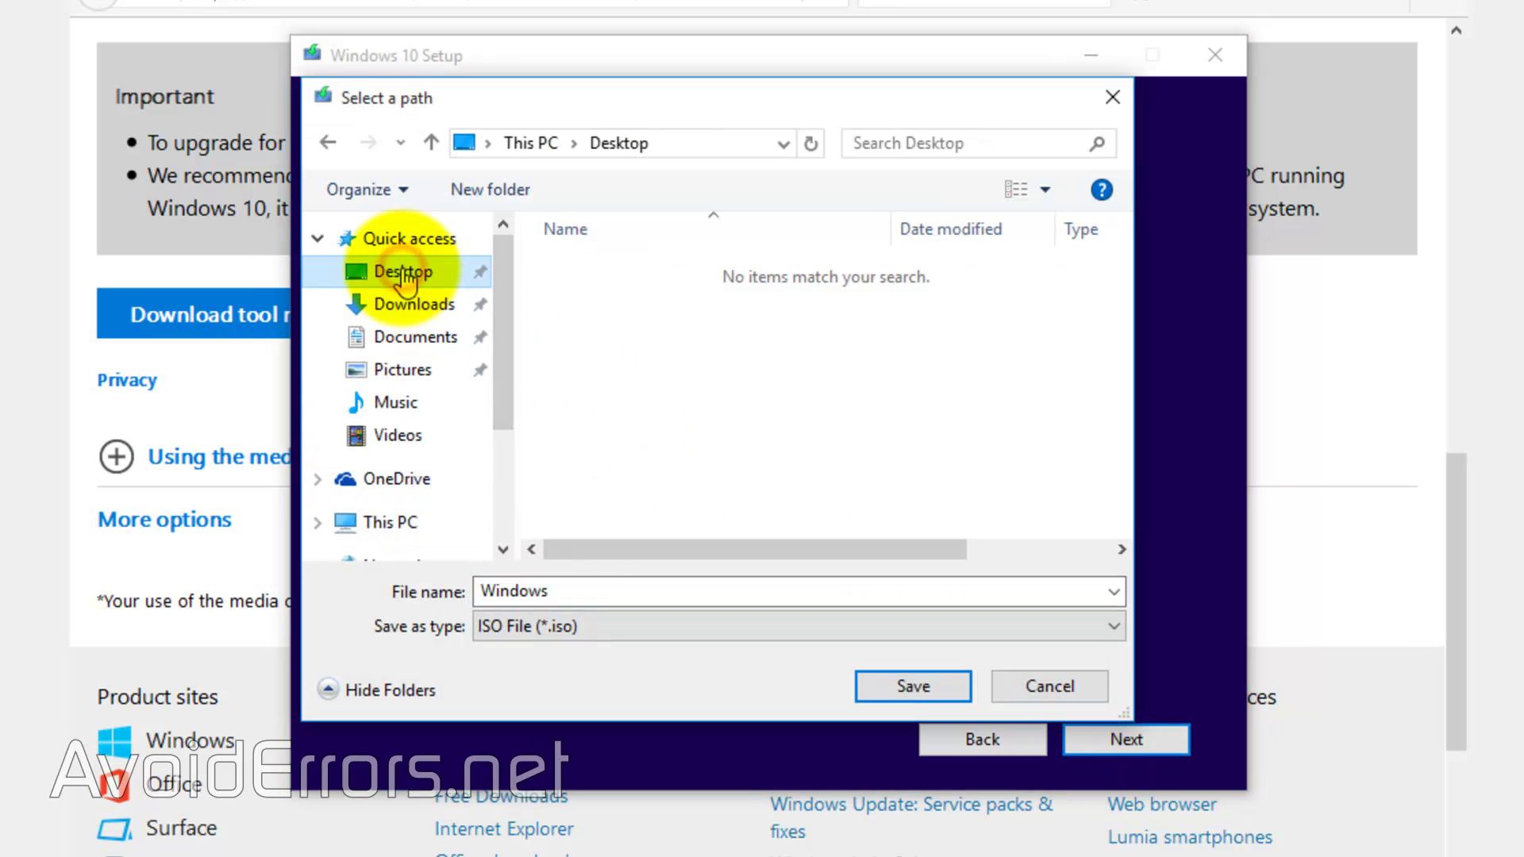
left_click(570, 592)
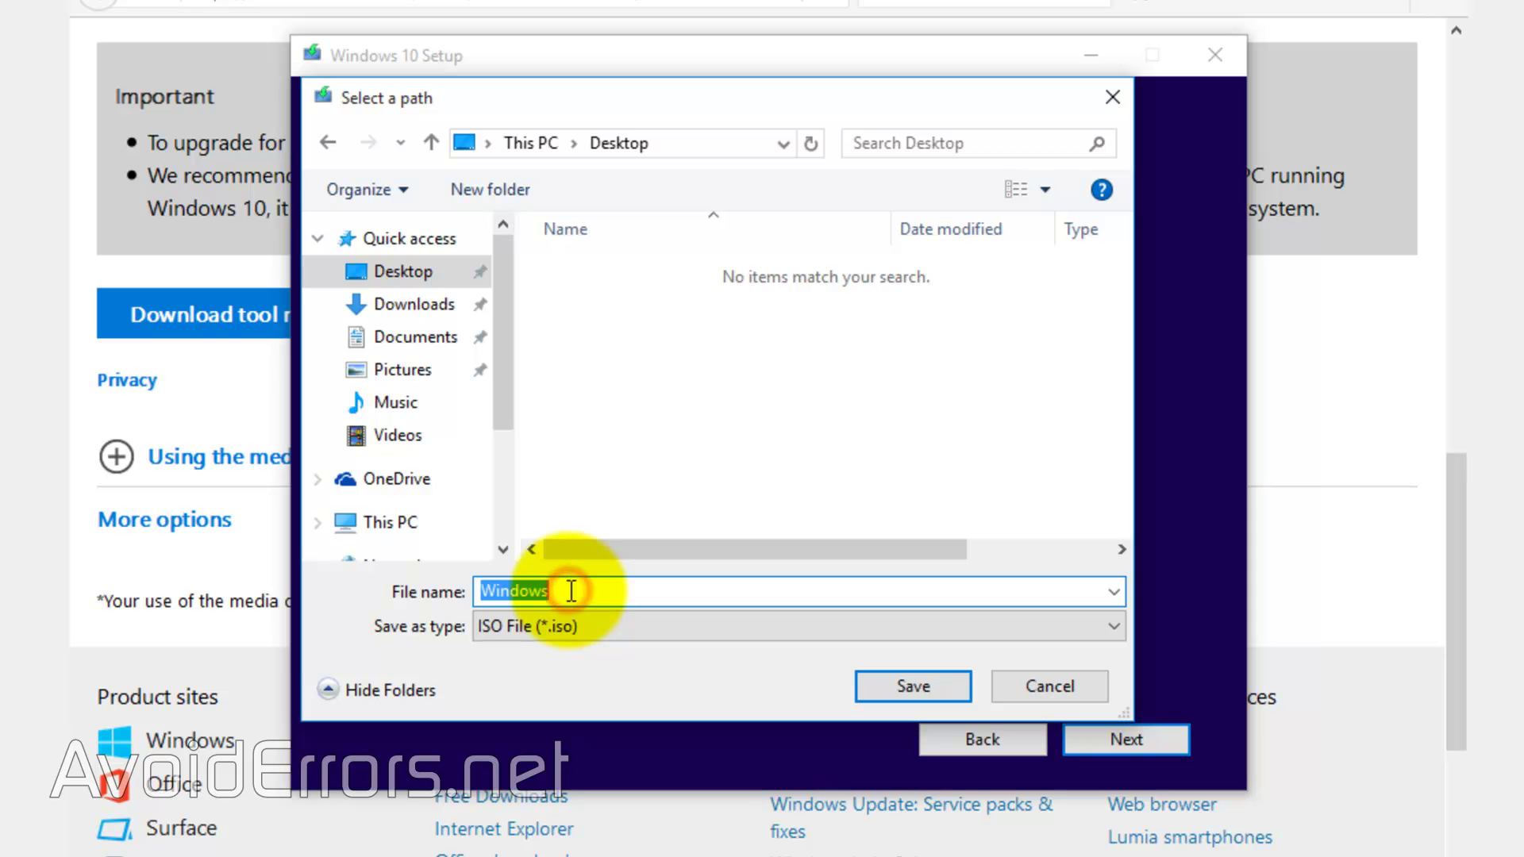
left_click(571, 591)
type("10")
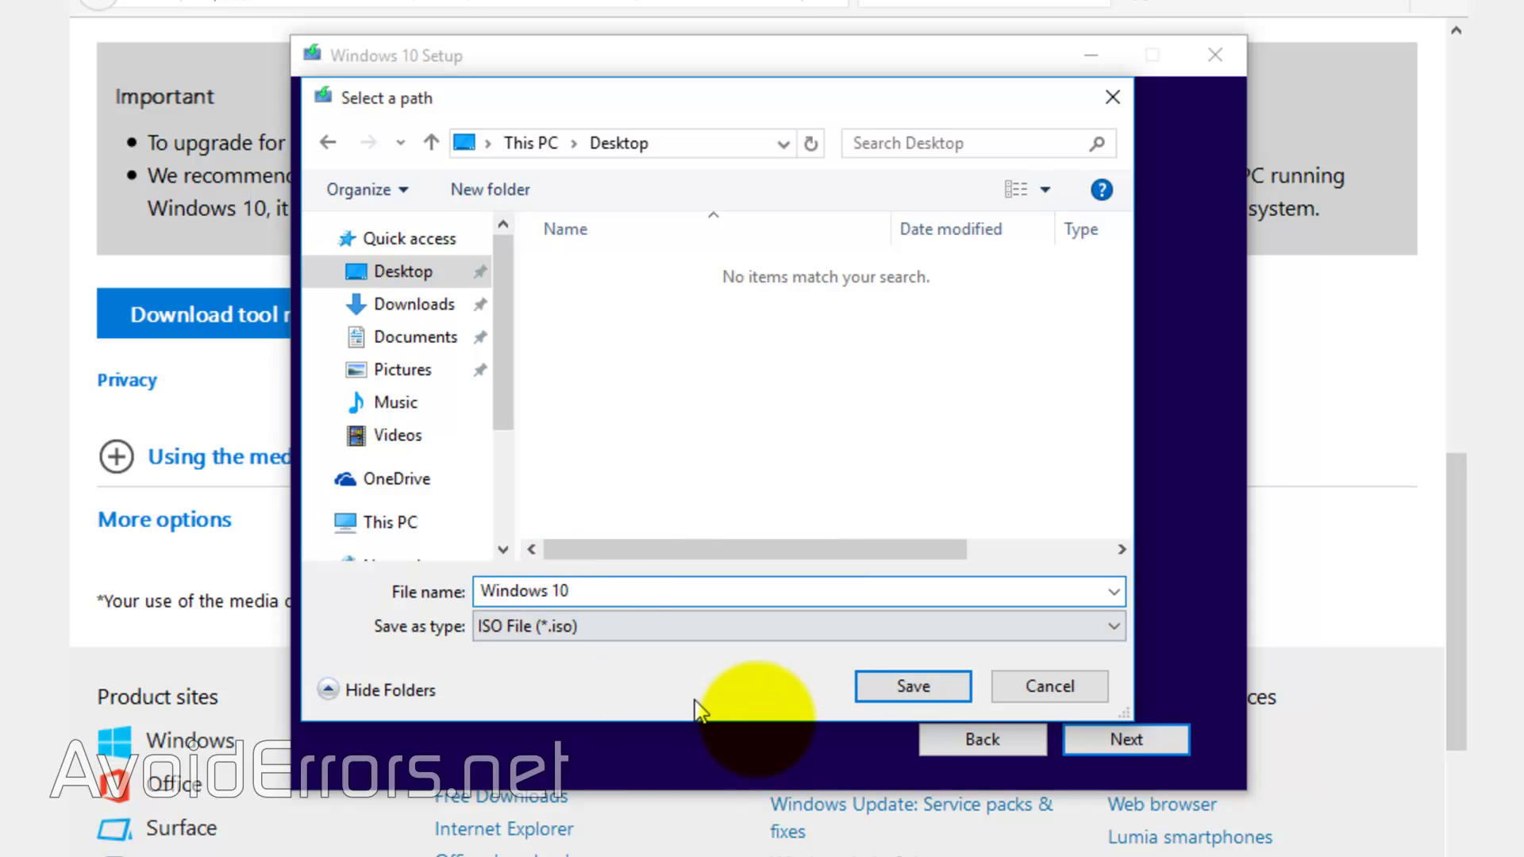
left_click(907, 687)
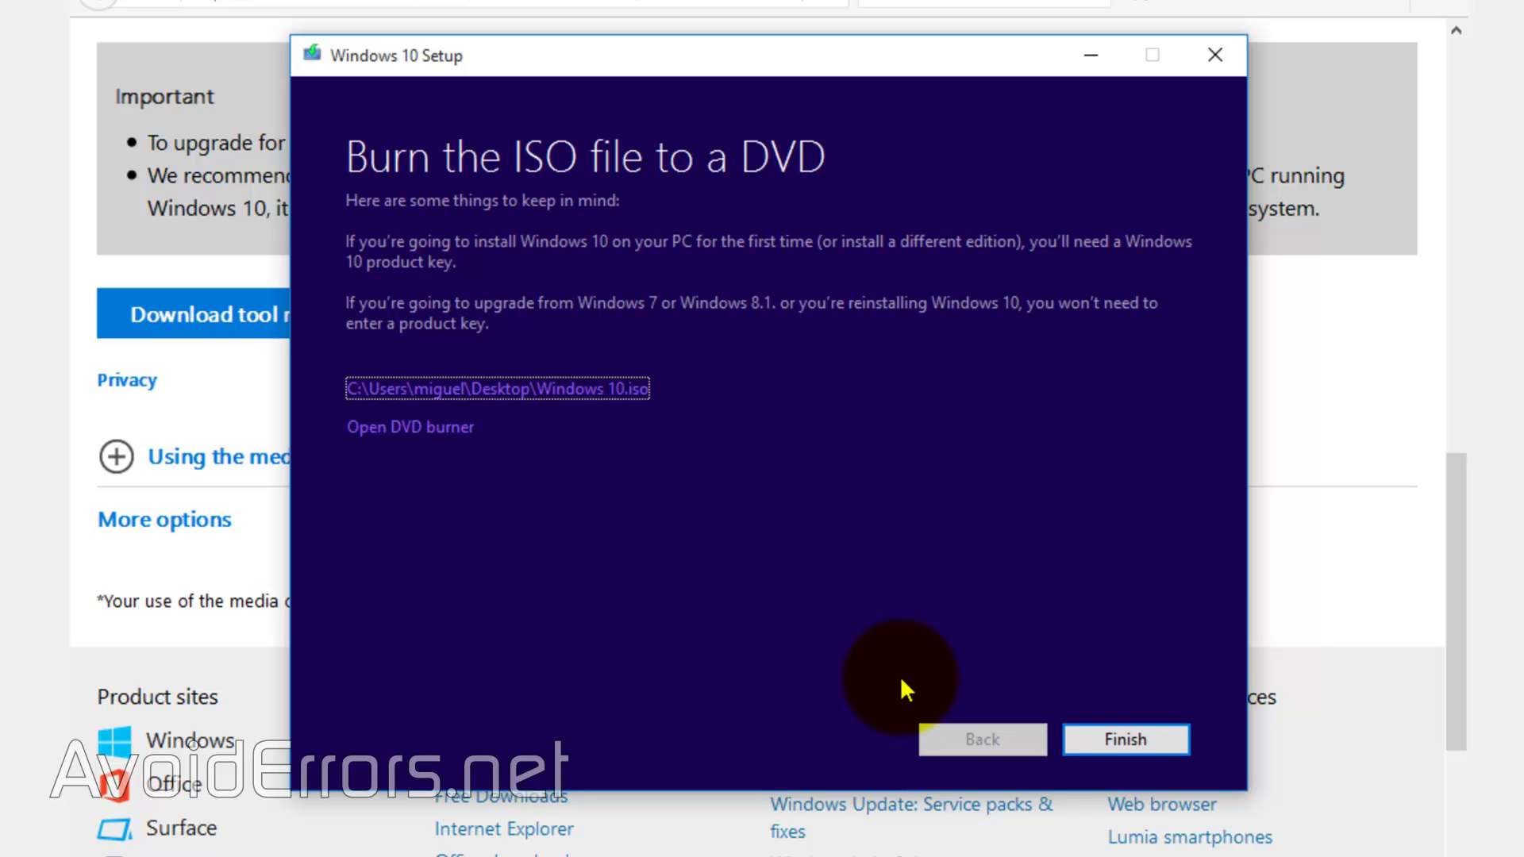
Finish Windows 10 Setup, check the Windows 10 and EasyBCD 2.3 desktop icons, then maximize Firefox.
left_click(1086, 746)
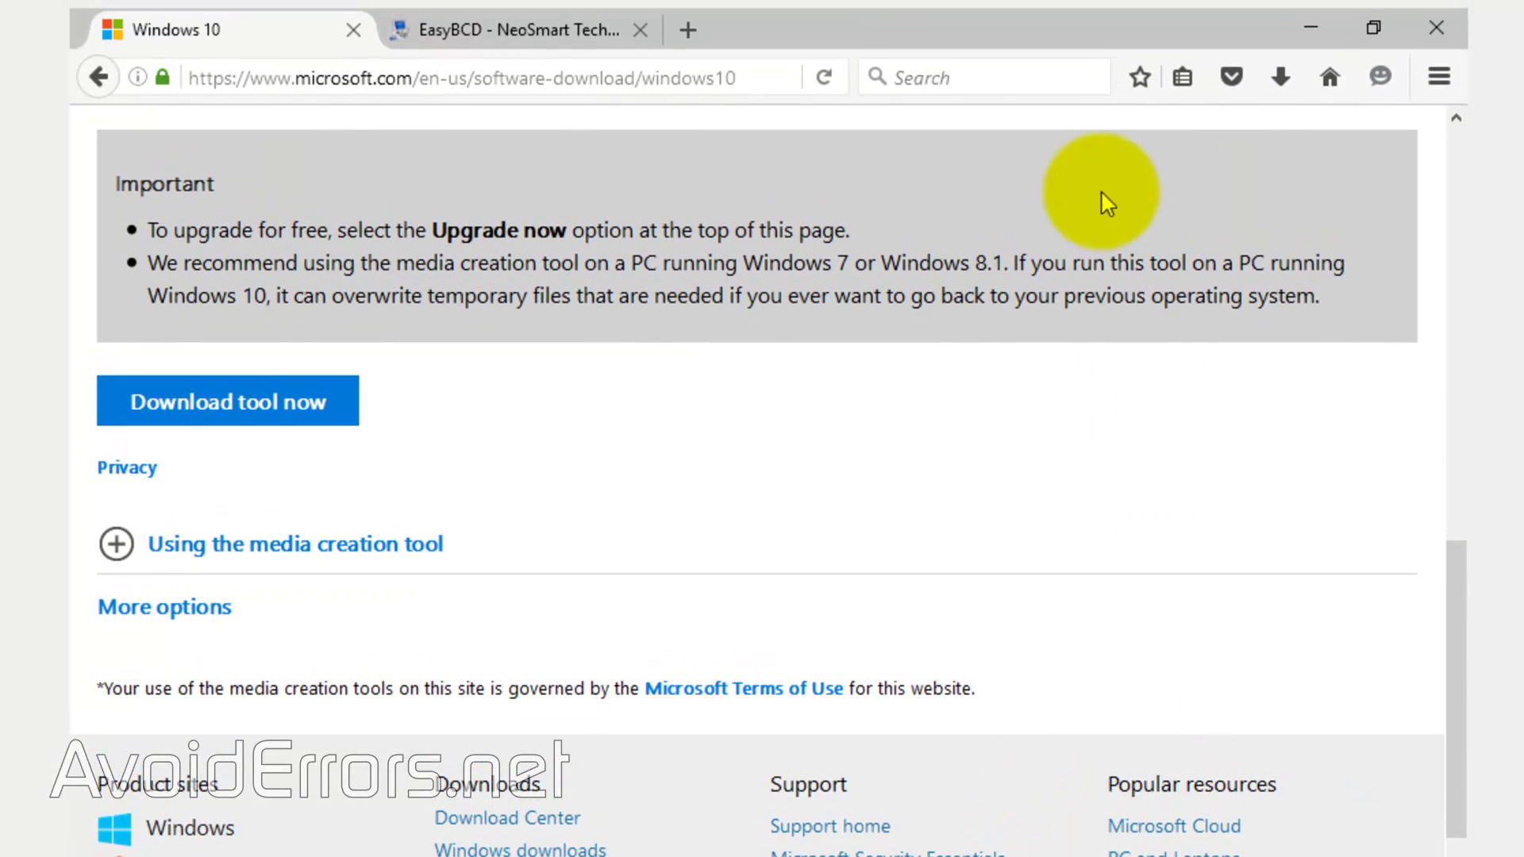
double_click(1048, 36)
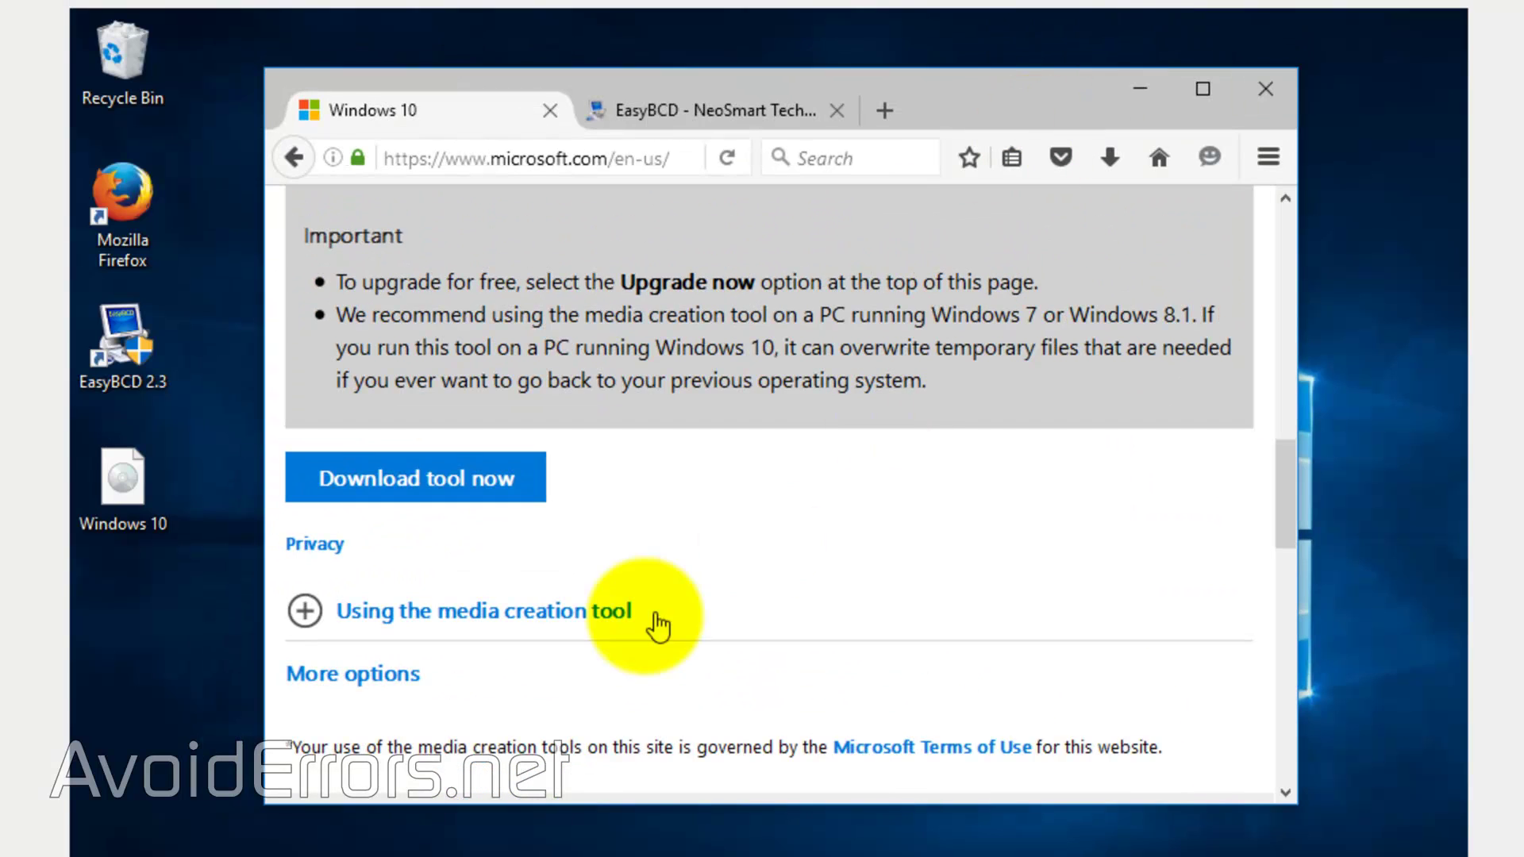
left_click(135, 516)
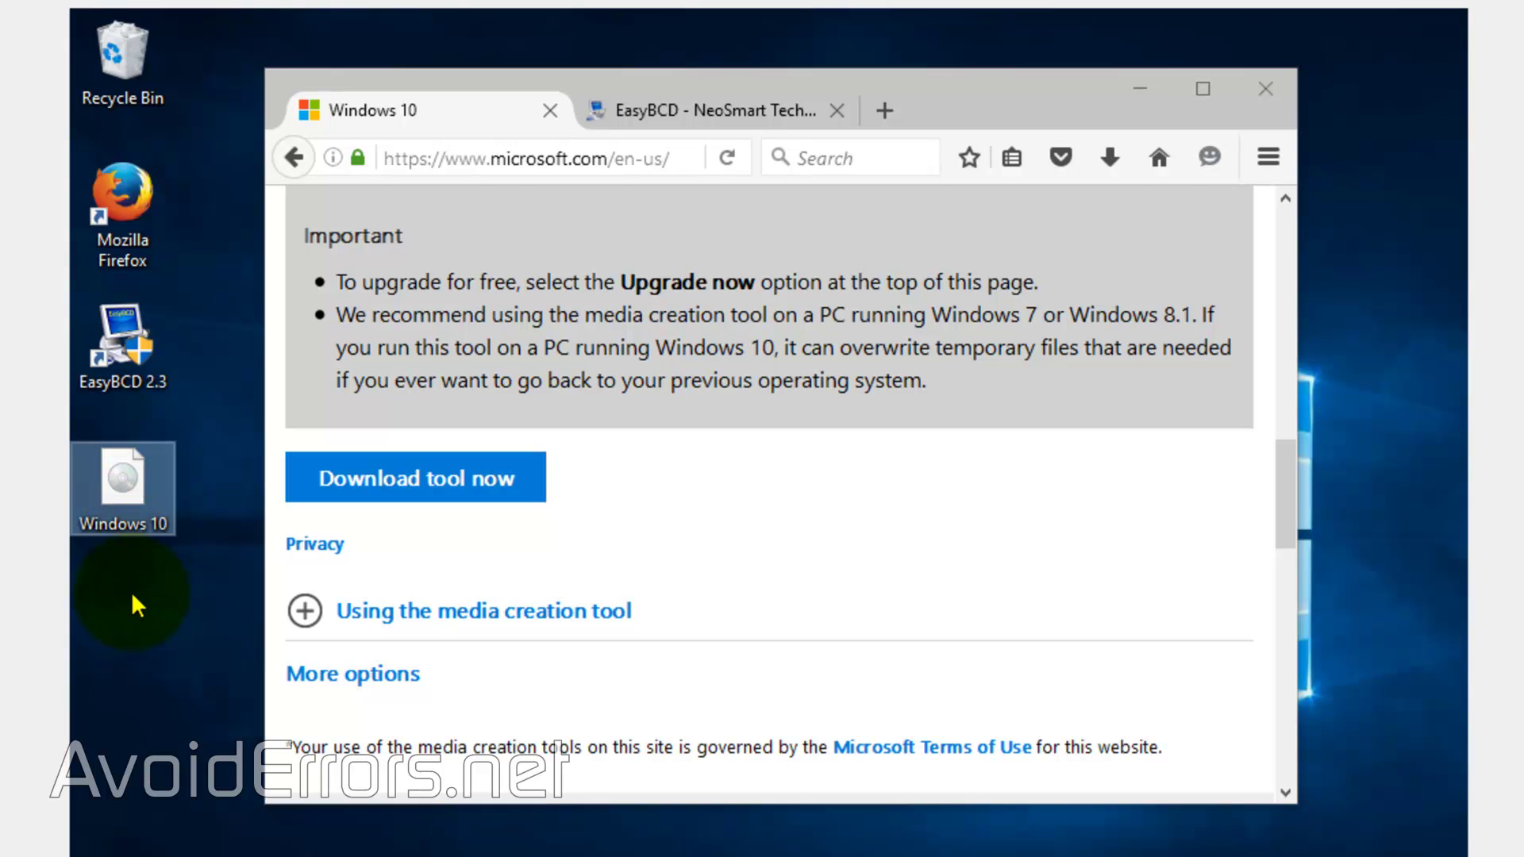
left_click(139, 349)
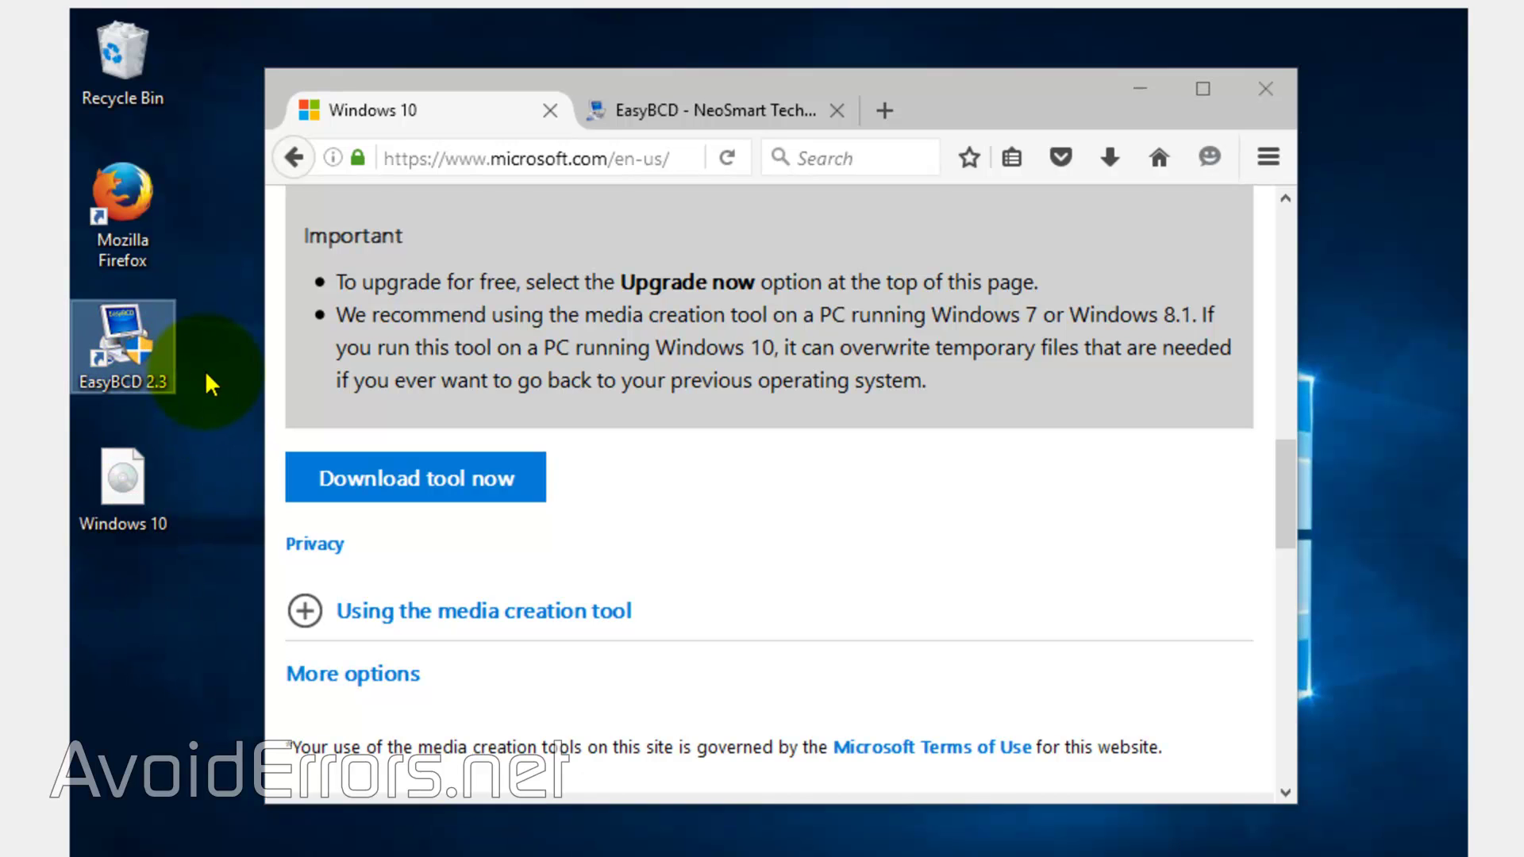
double_click(942, 103)
On the EasyBCD tab, open the Non-commercial REGISTER page, then minimize Firefox.
left_click(512, 41)
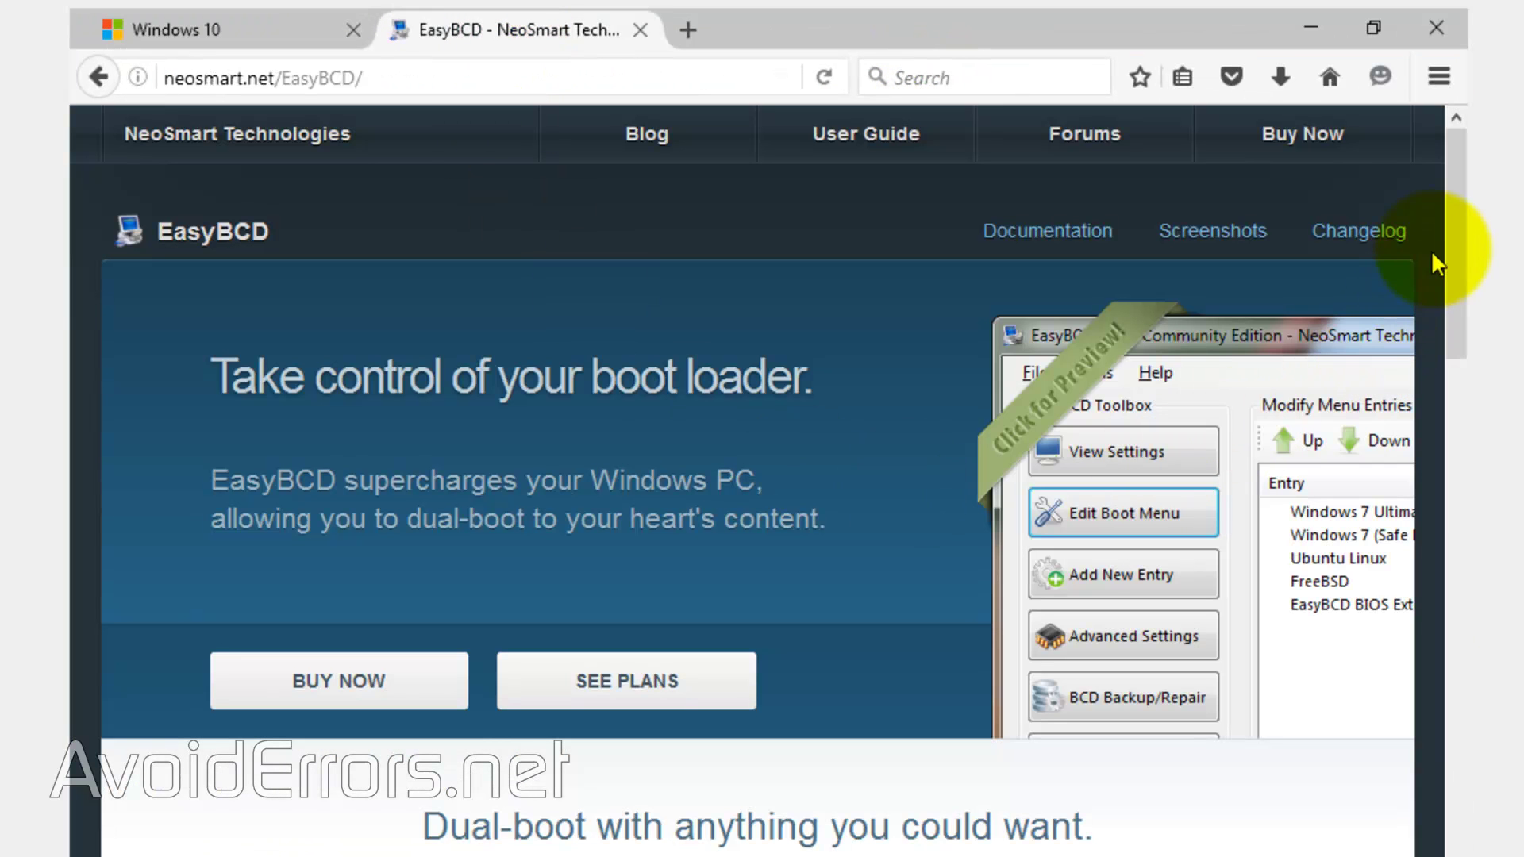
left_click_drag(1452, 231, 1381, 720)
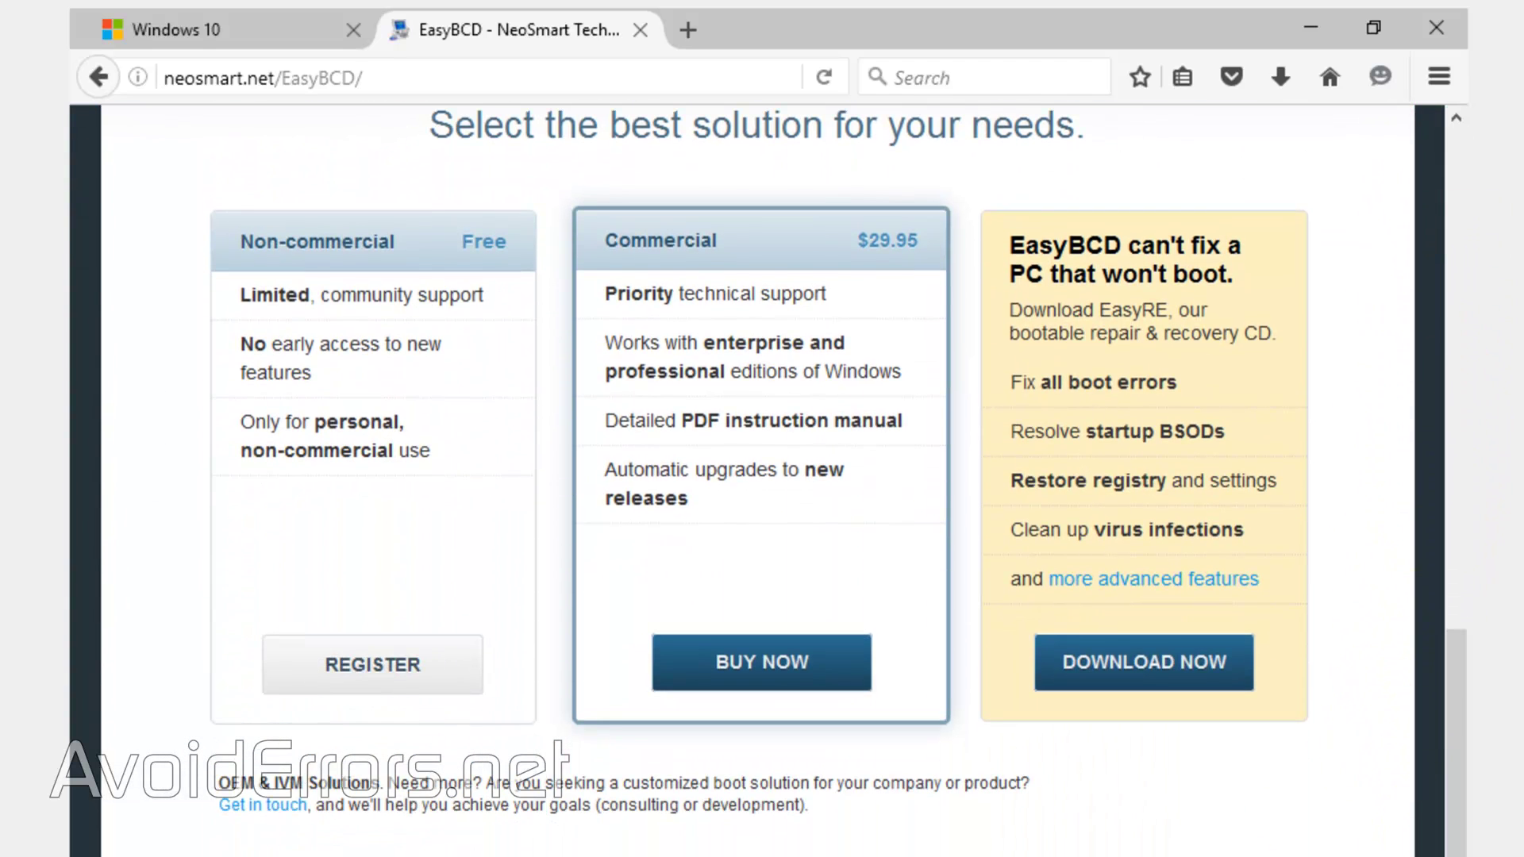
left_click(429, 684)
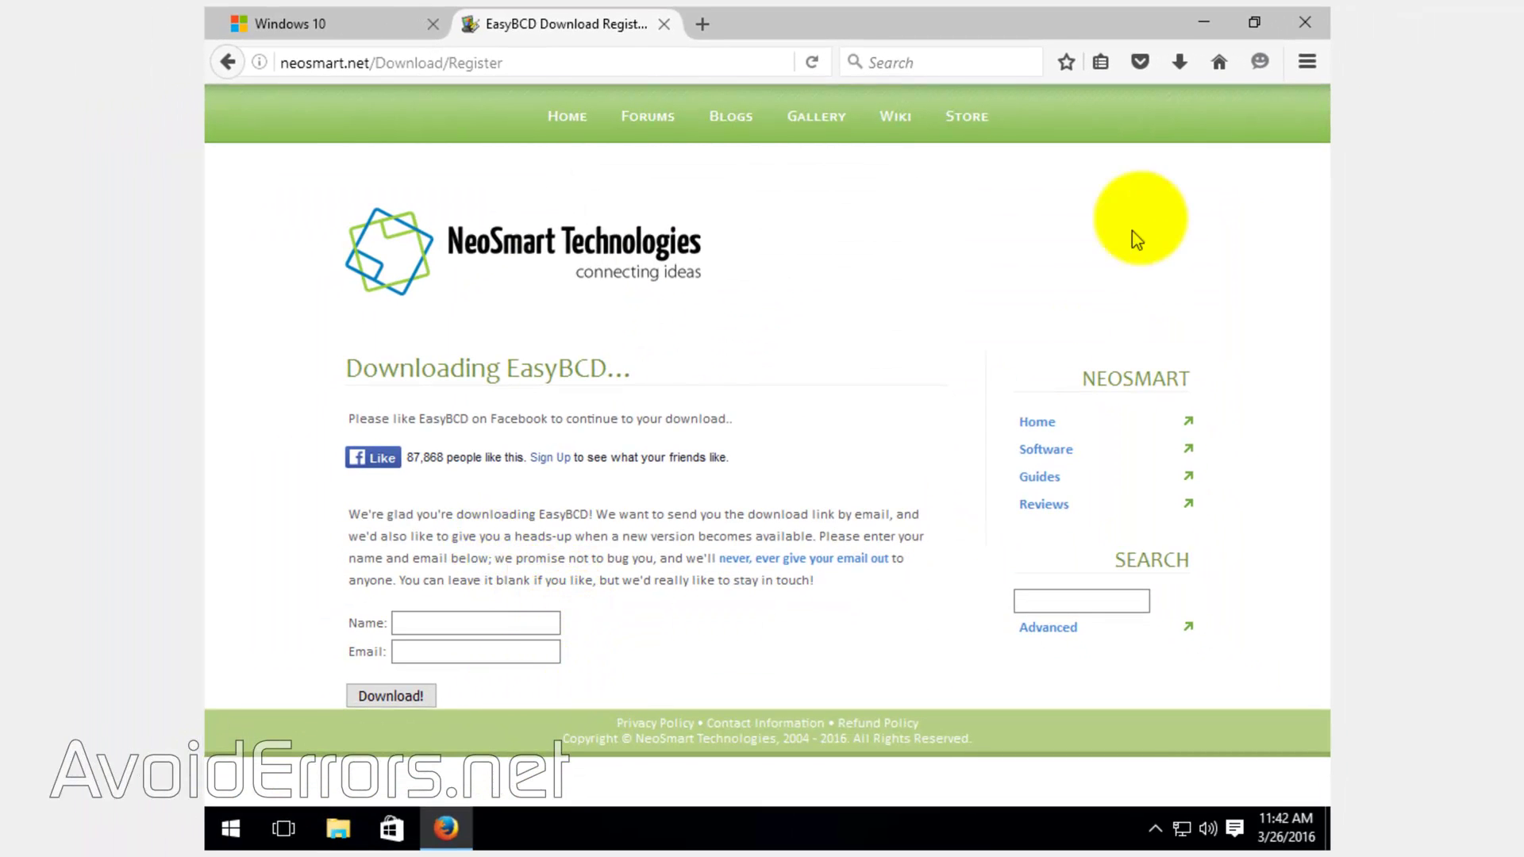
left_click(1204, 22)
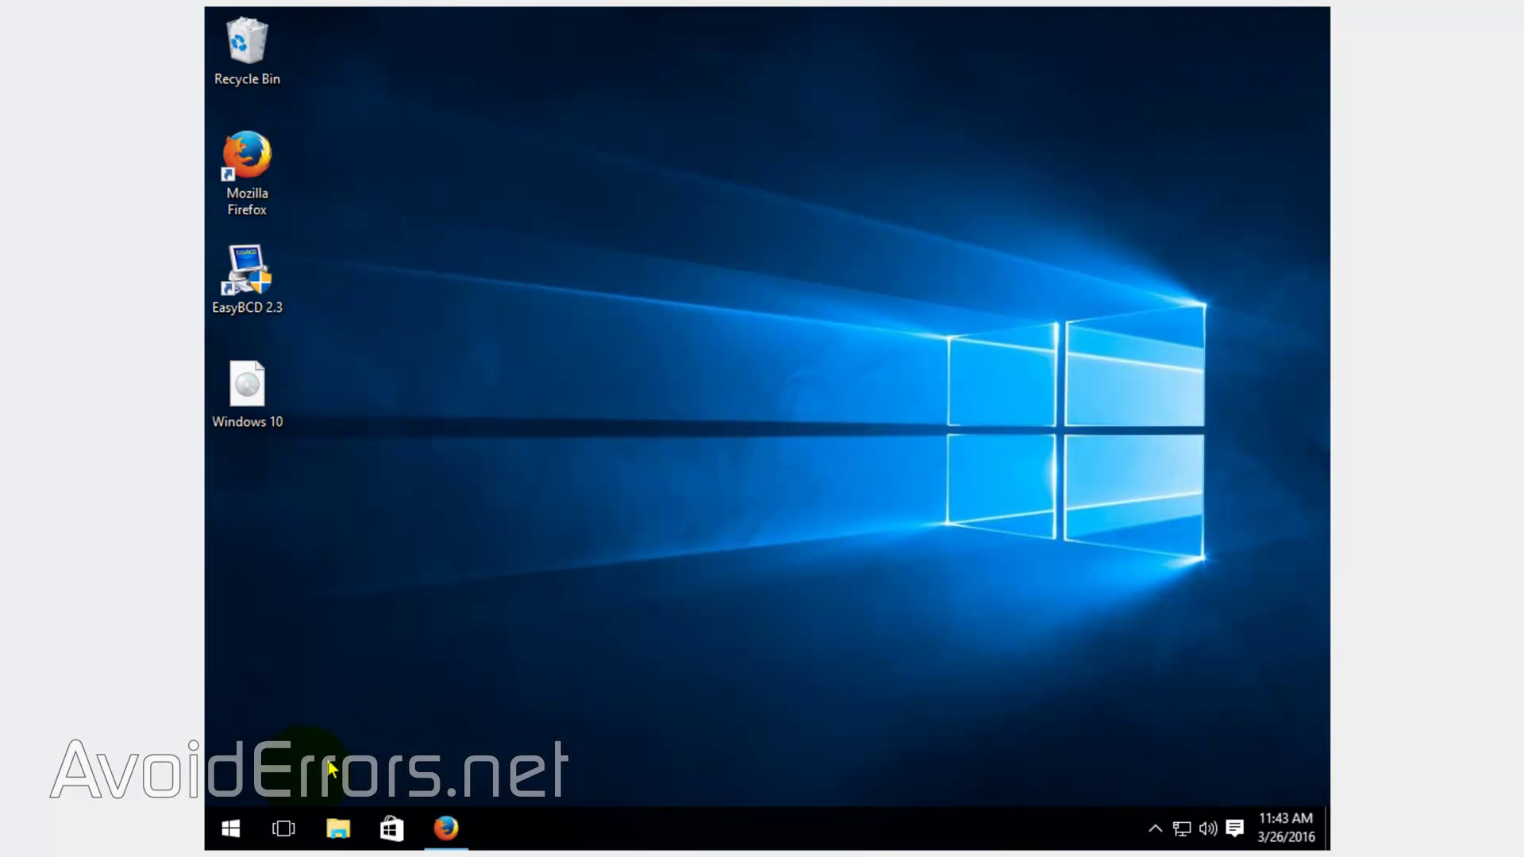
Open Disk Management from the Start right-click menu and maximize it.
right_click(231, 828)
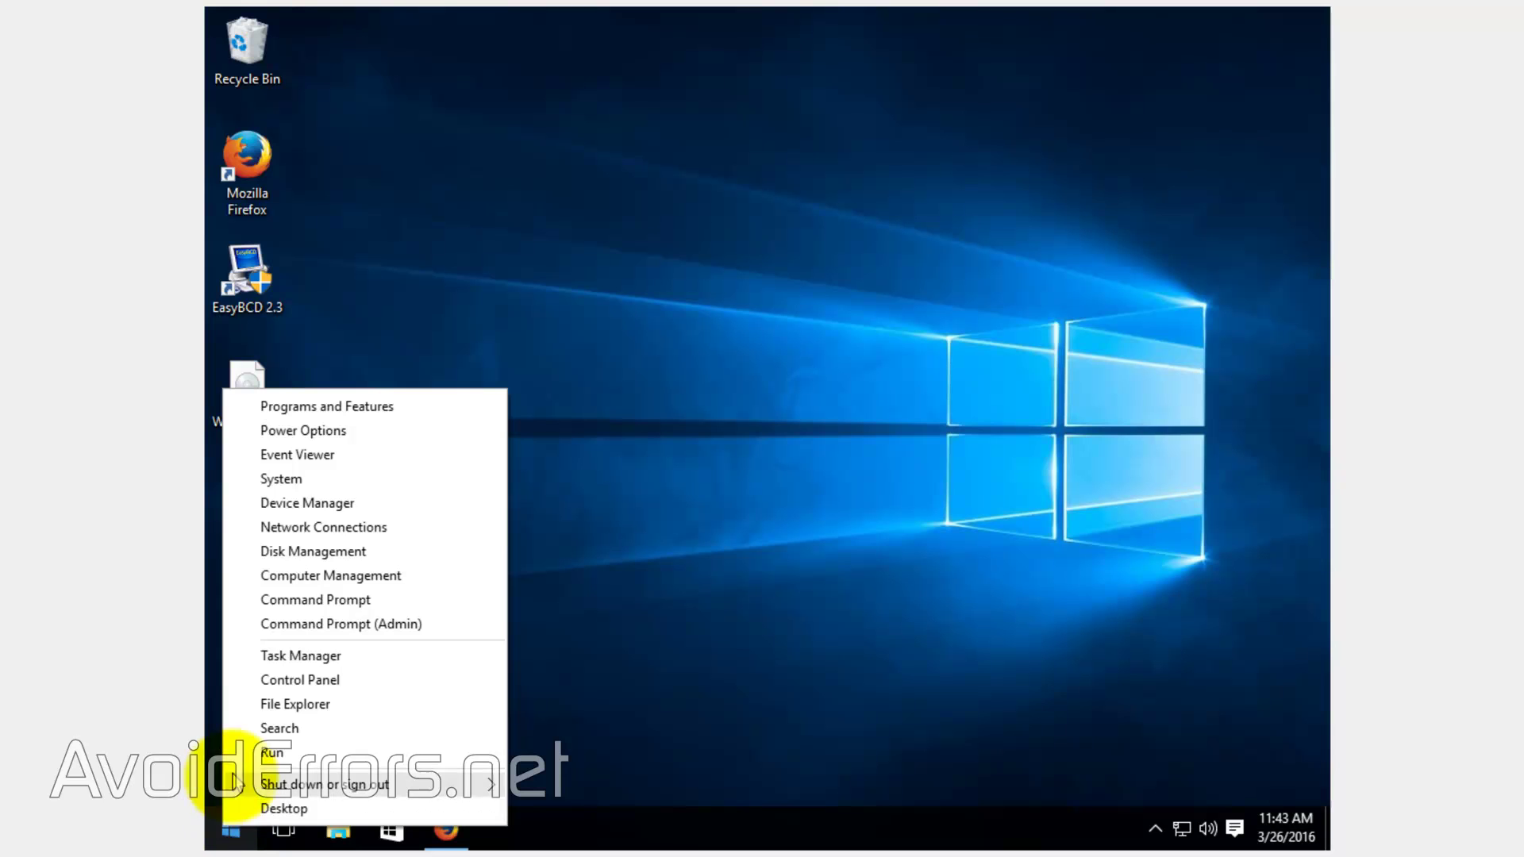
left_click(247, 554)
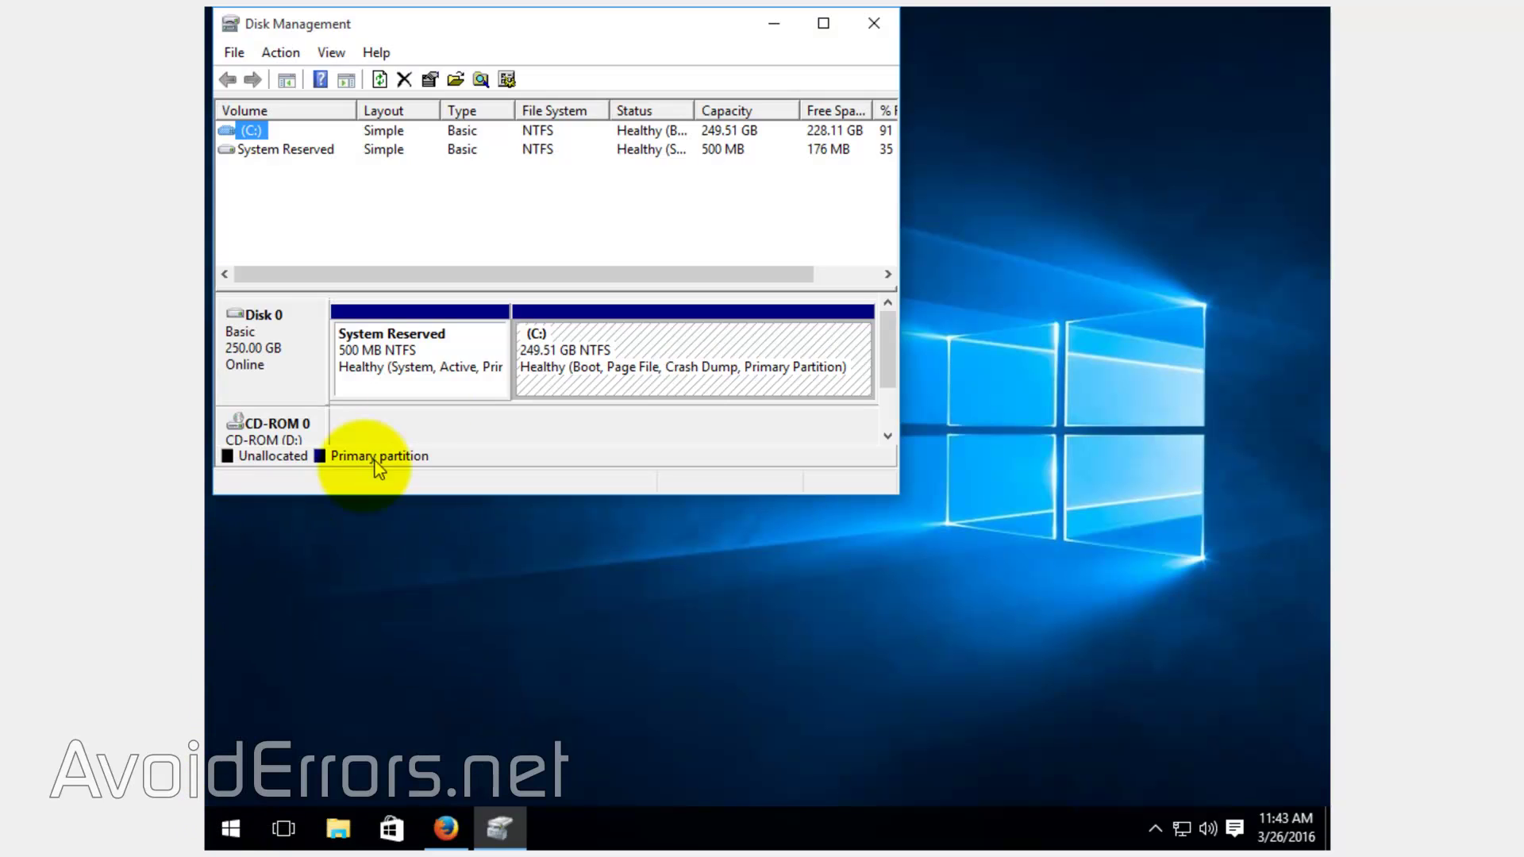
double_click(516, 28)
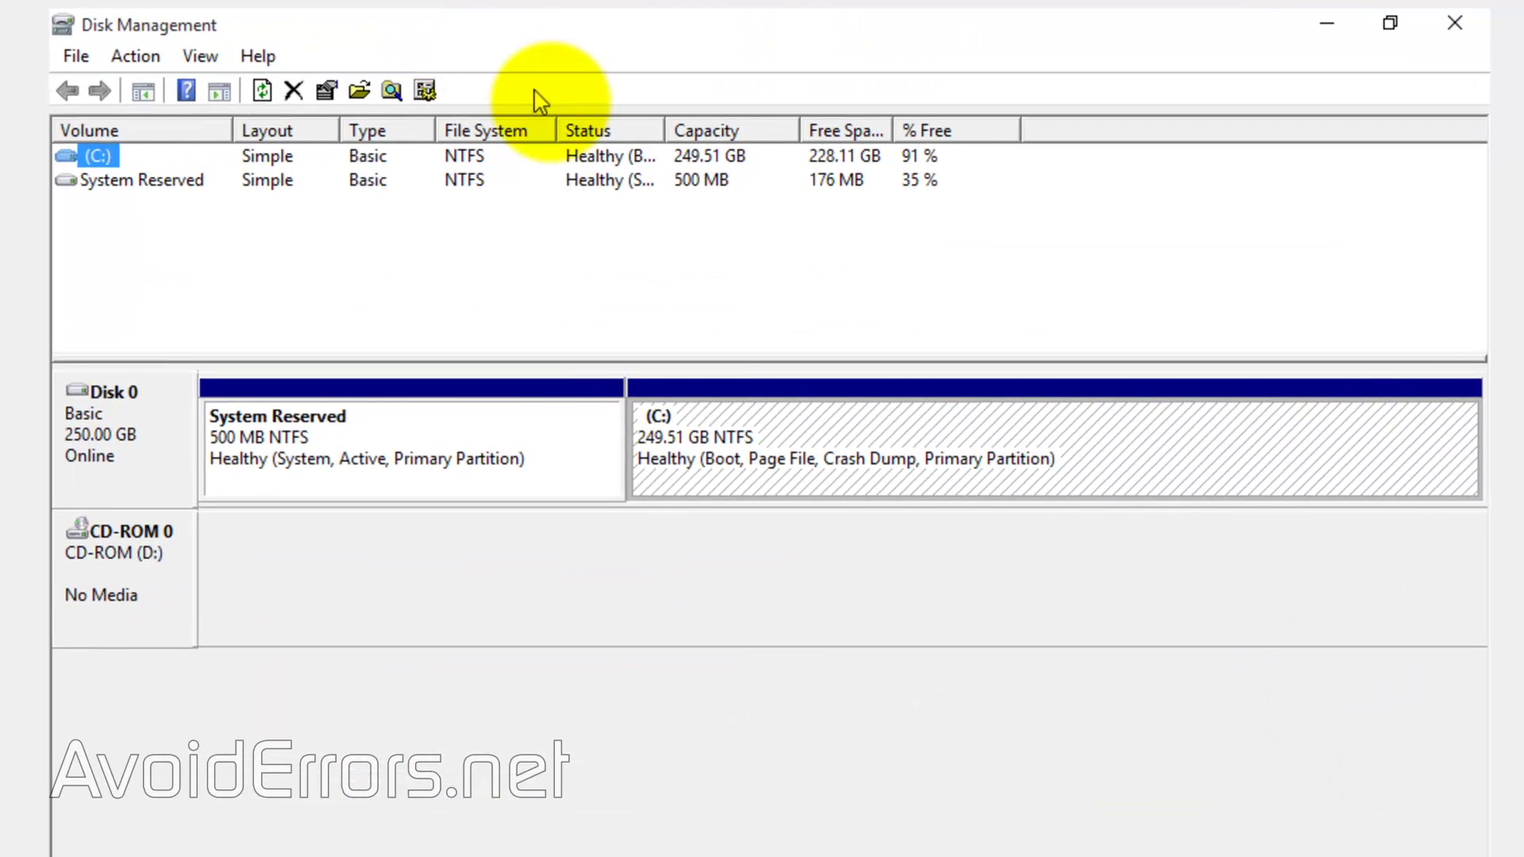
Shrink the C: partition by 6000 MB.
left_click(692, 386)
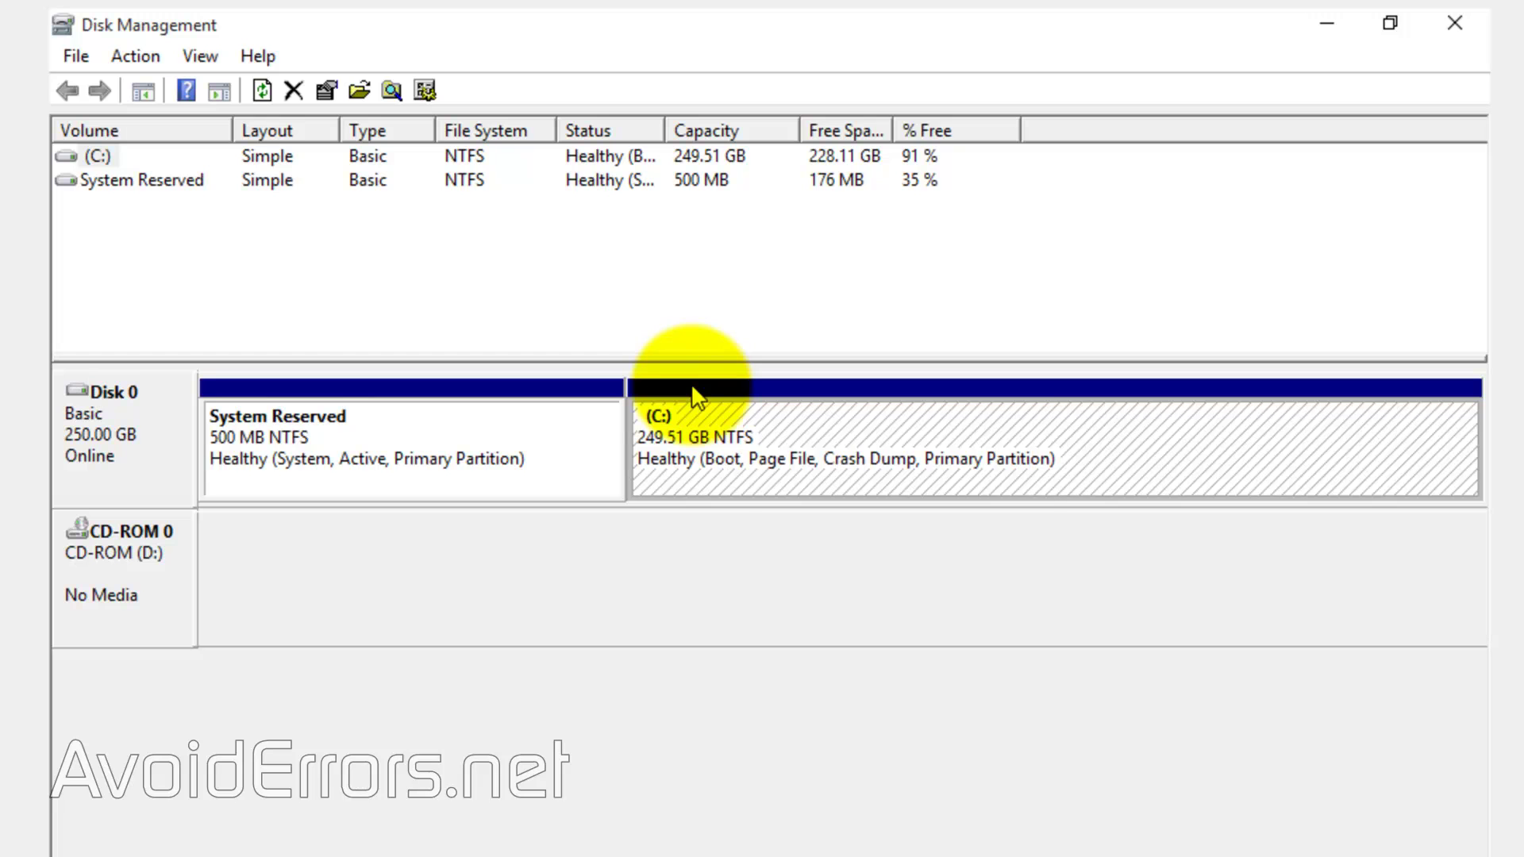
right_click(692, 387)
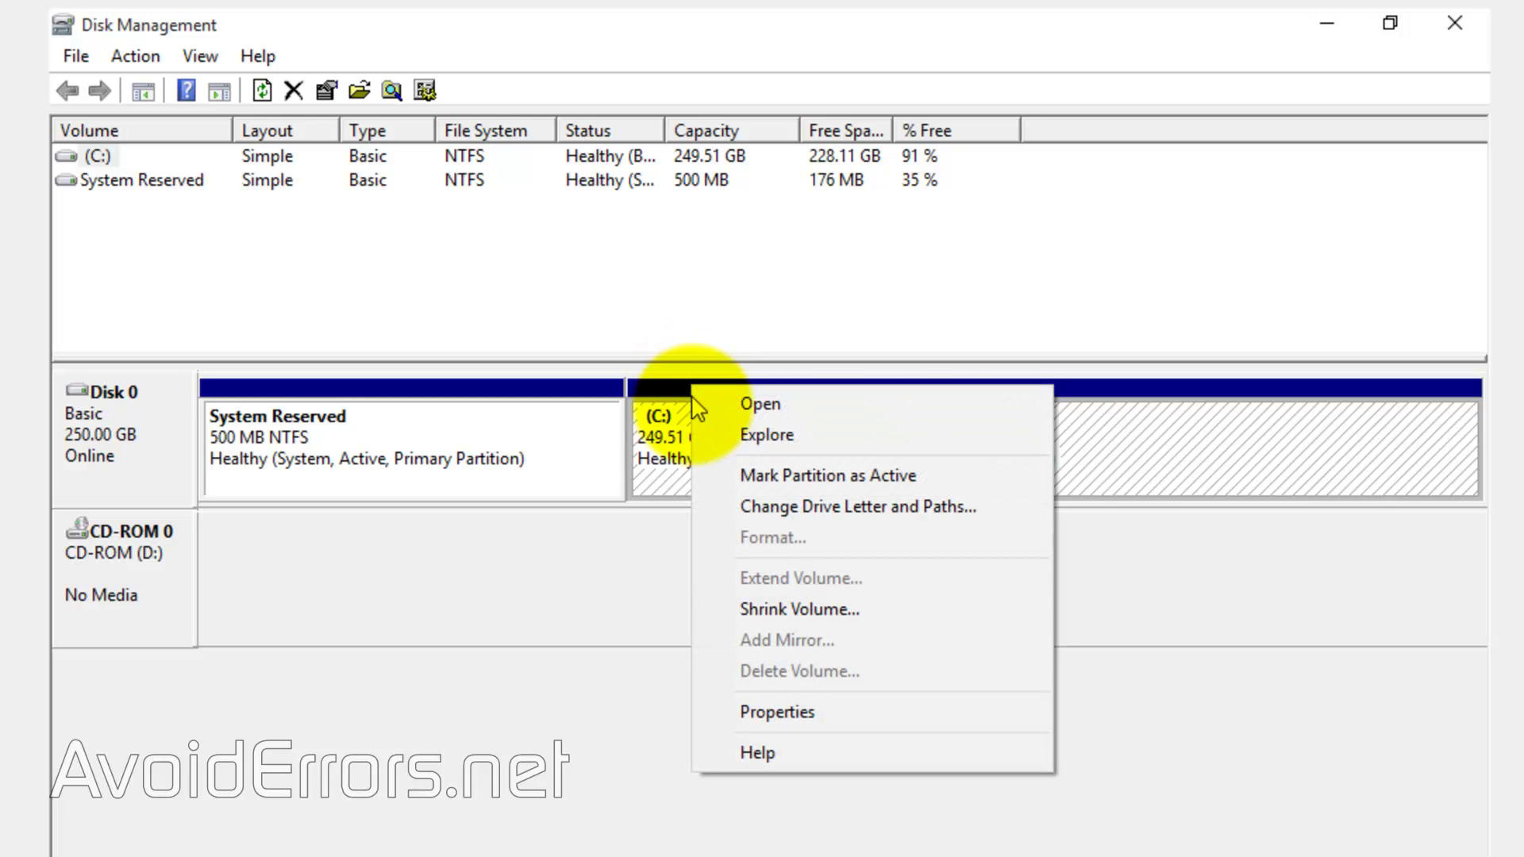
left_click(708, 609)
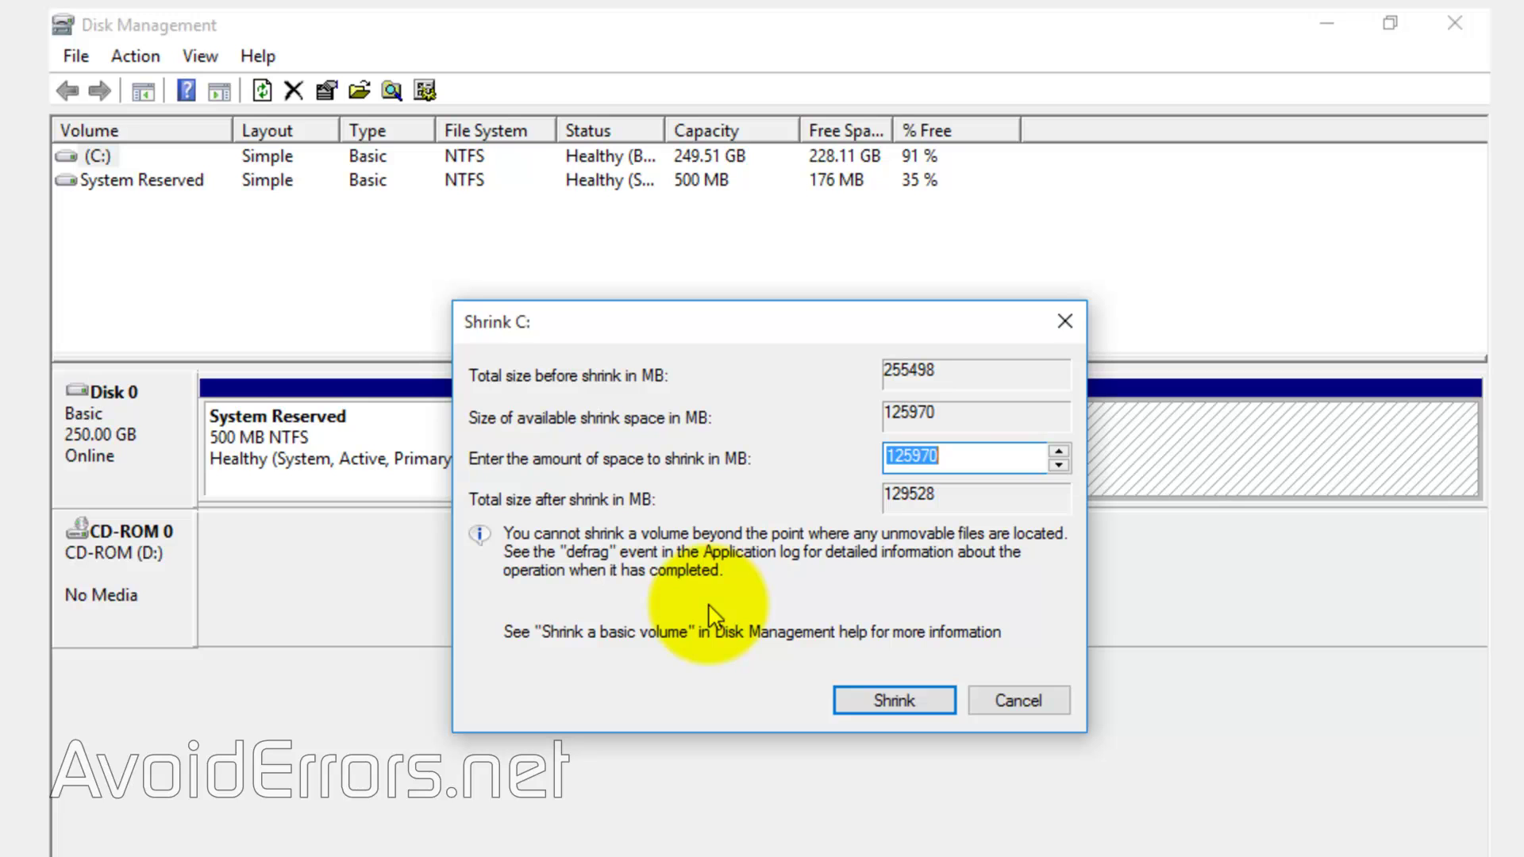
type("6000")
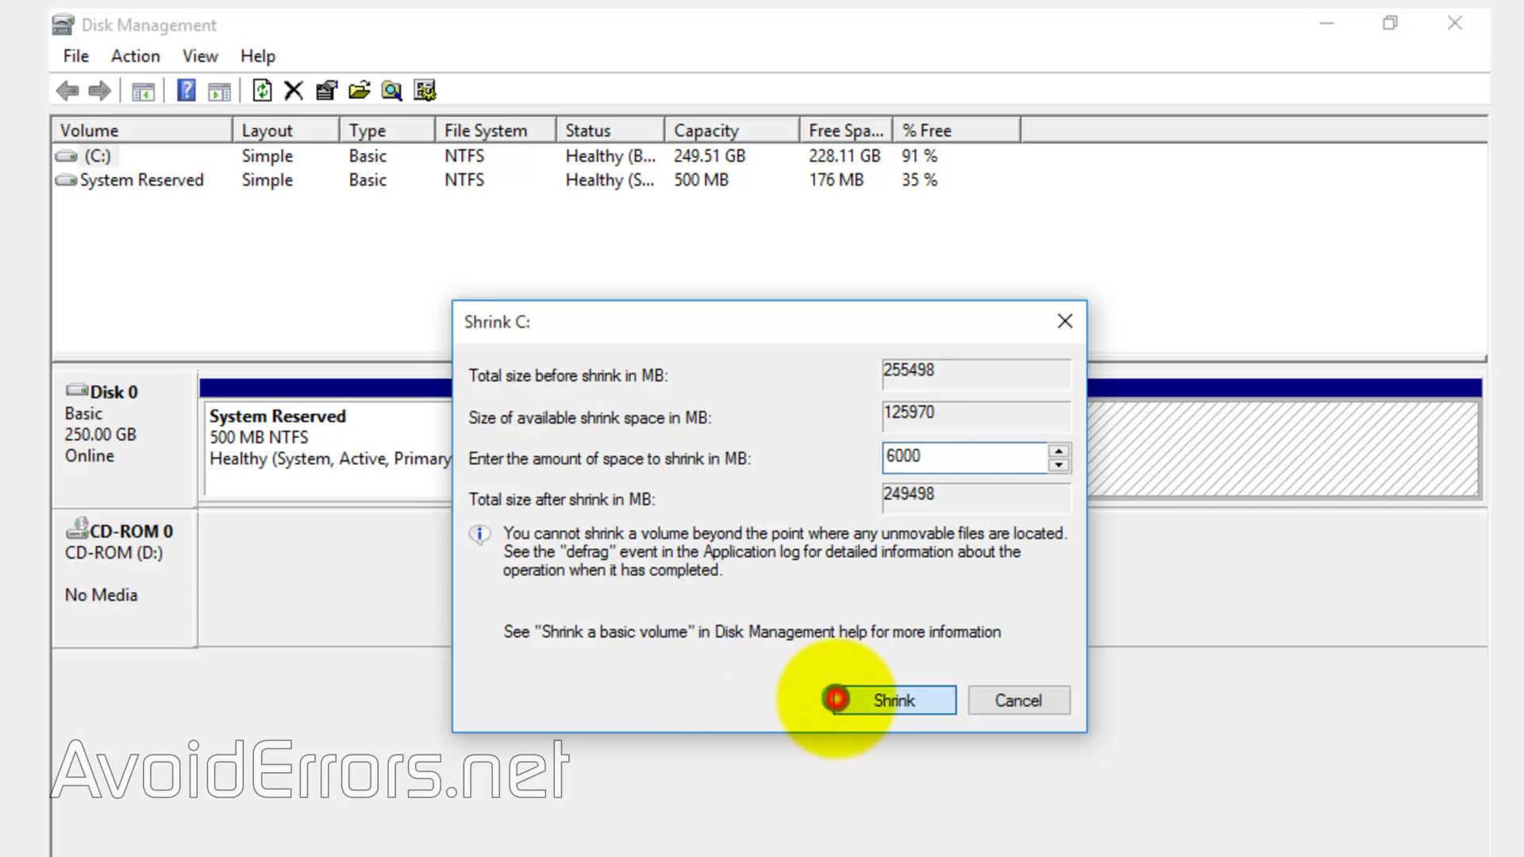
left_click(840, 700)
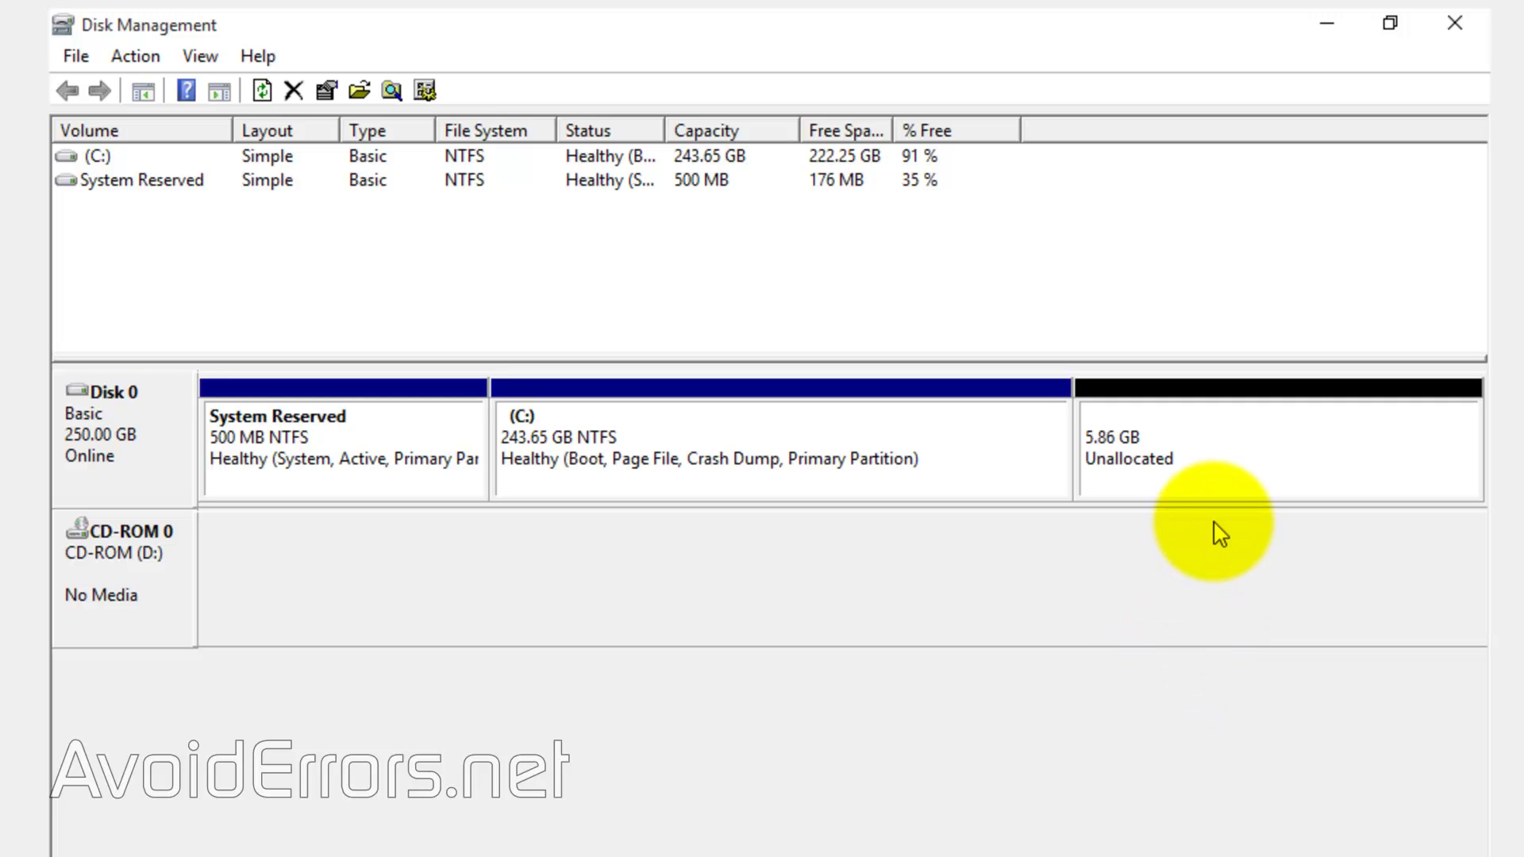
Start a new simple volume in the unallocated space, keeping 5999 MB, with drive letter R.
right_click(1254, 387)
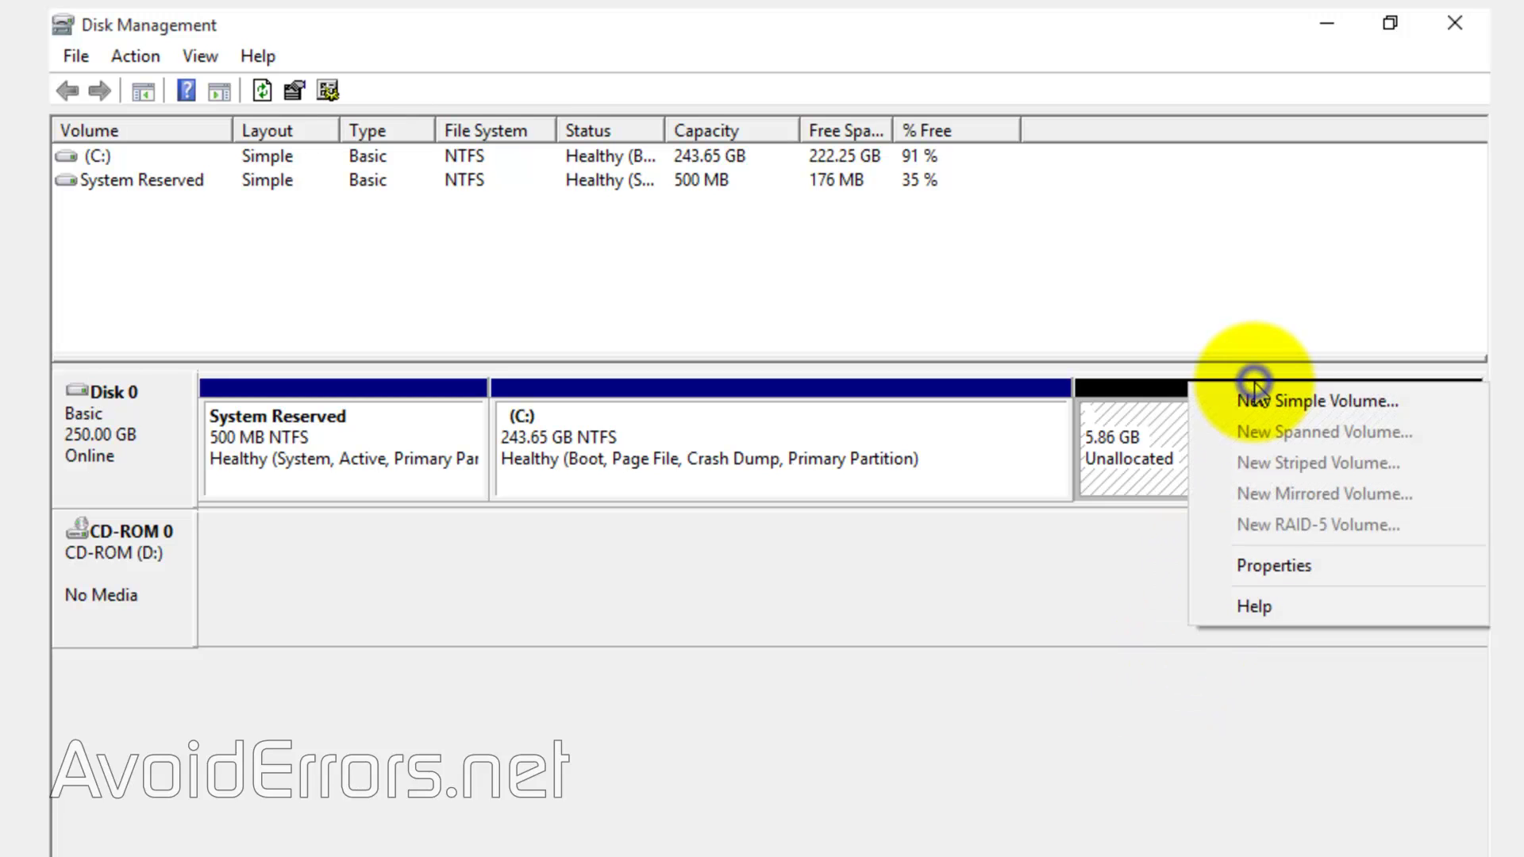
left_click(1215, 409)
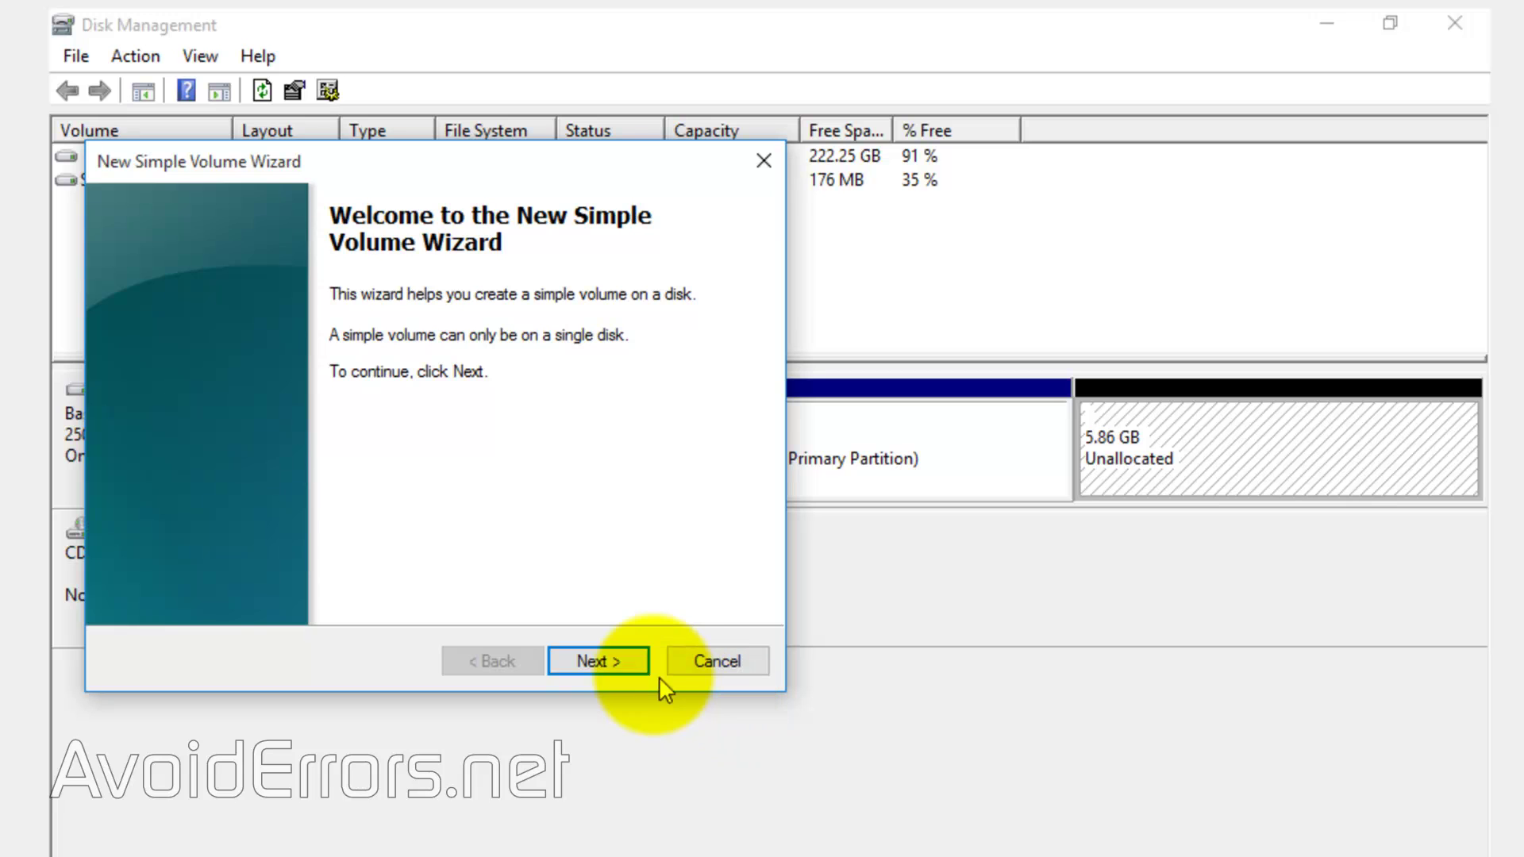
left_click(626, 659)
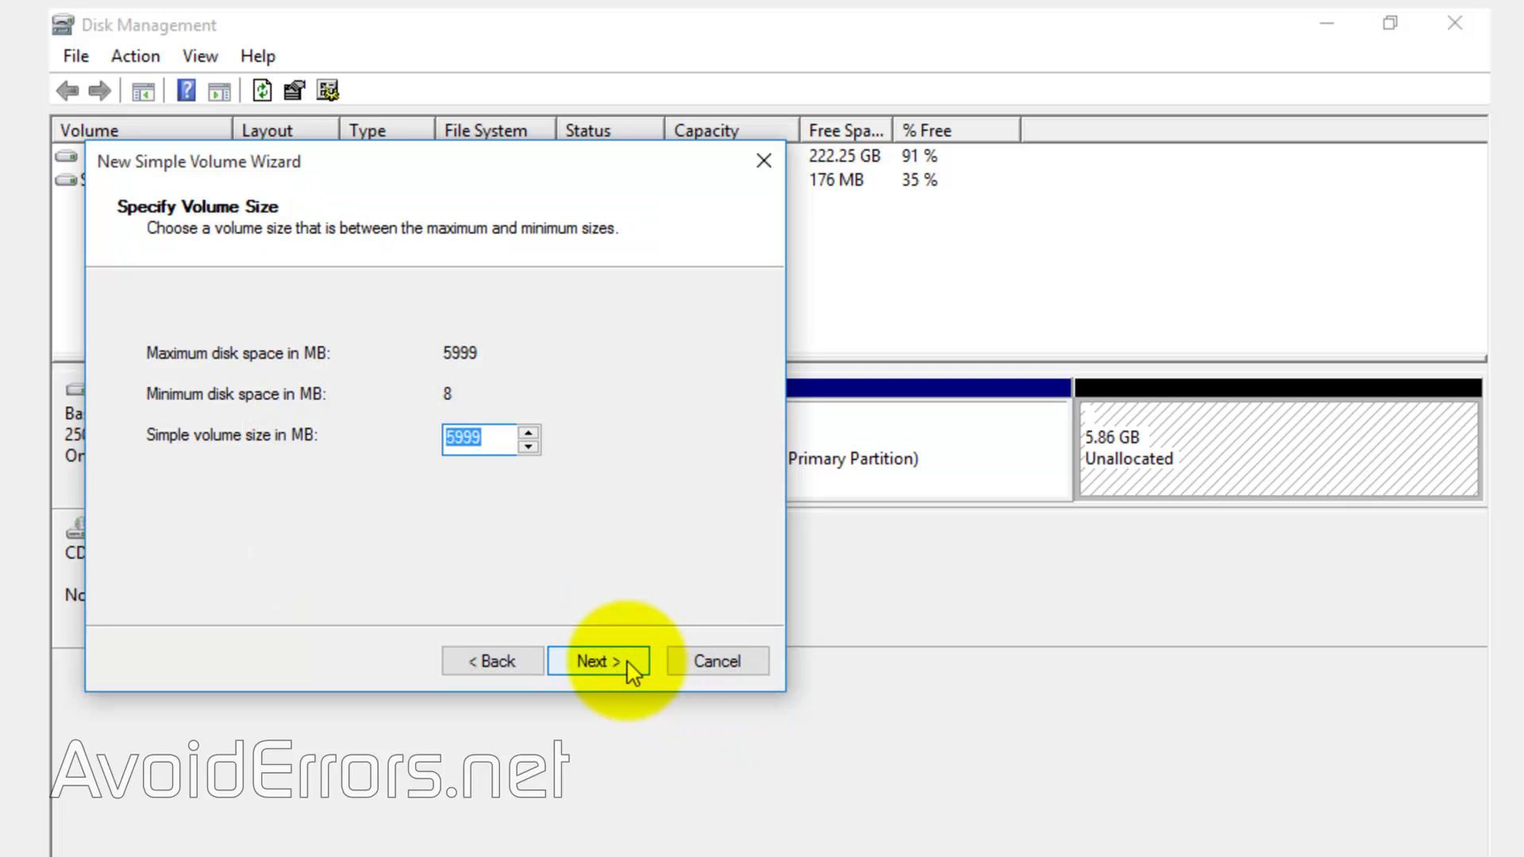
left_click(629, 664)
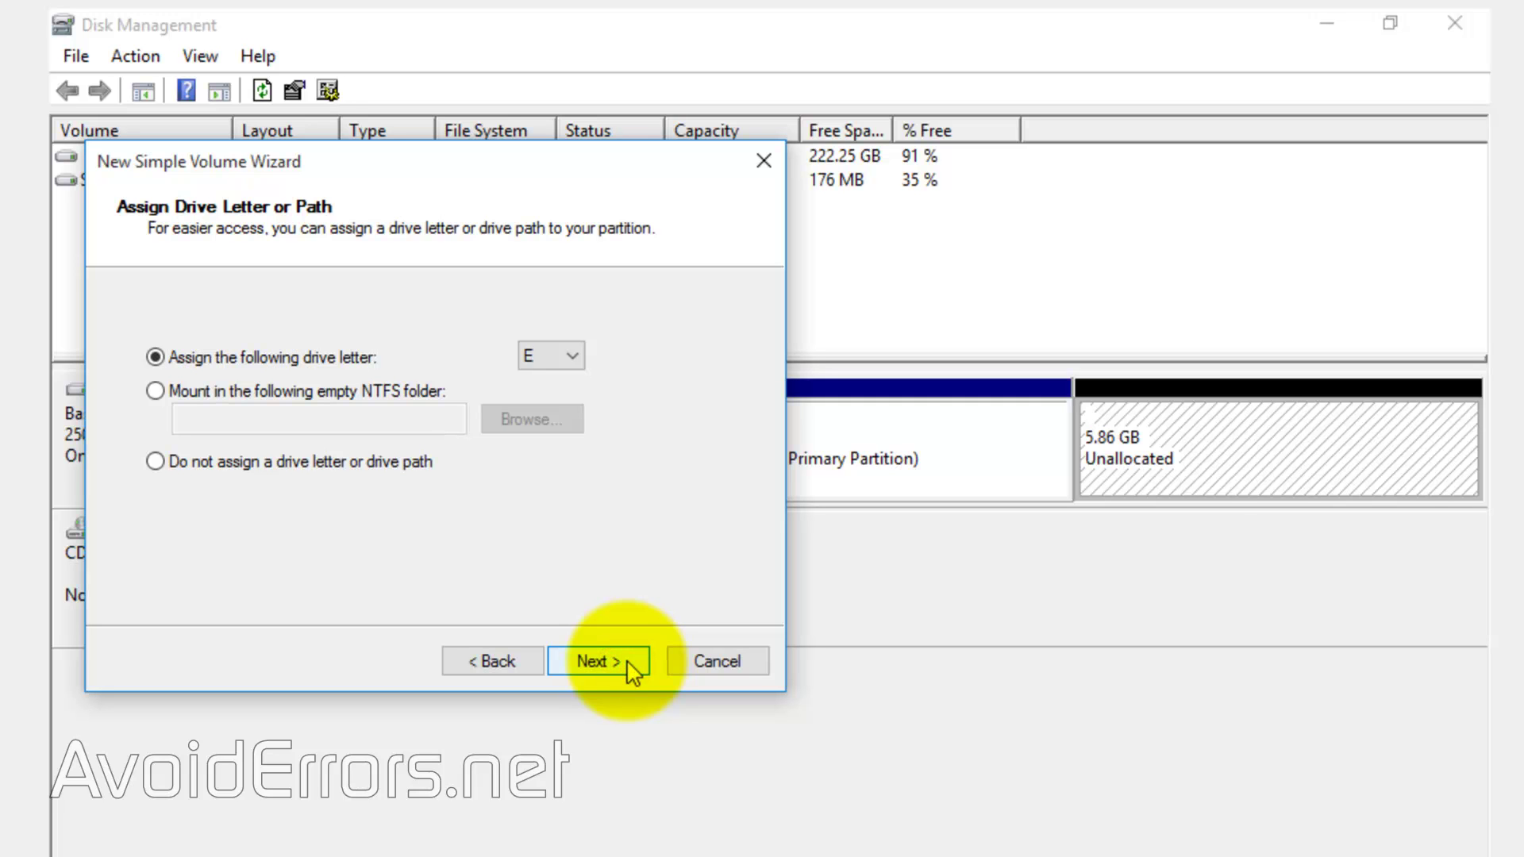
left_click(575, 366)
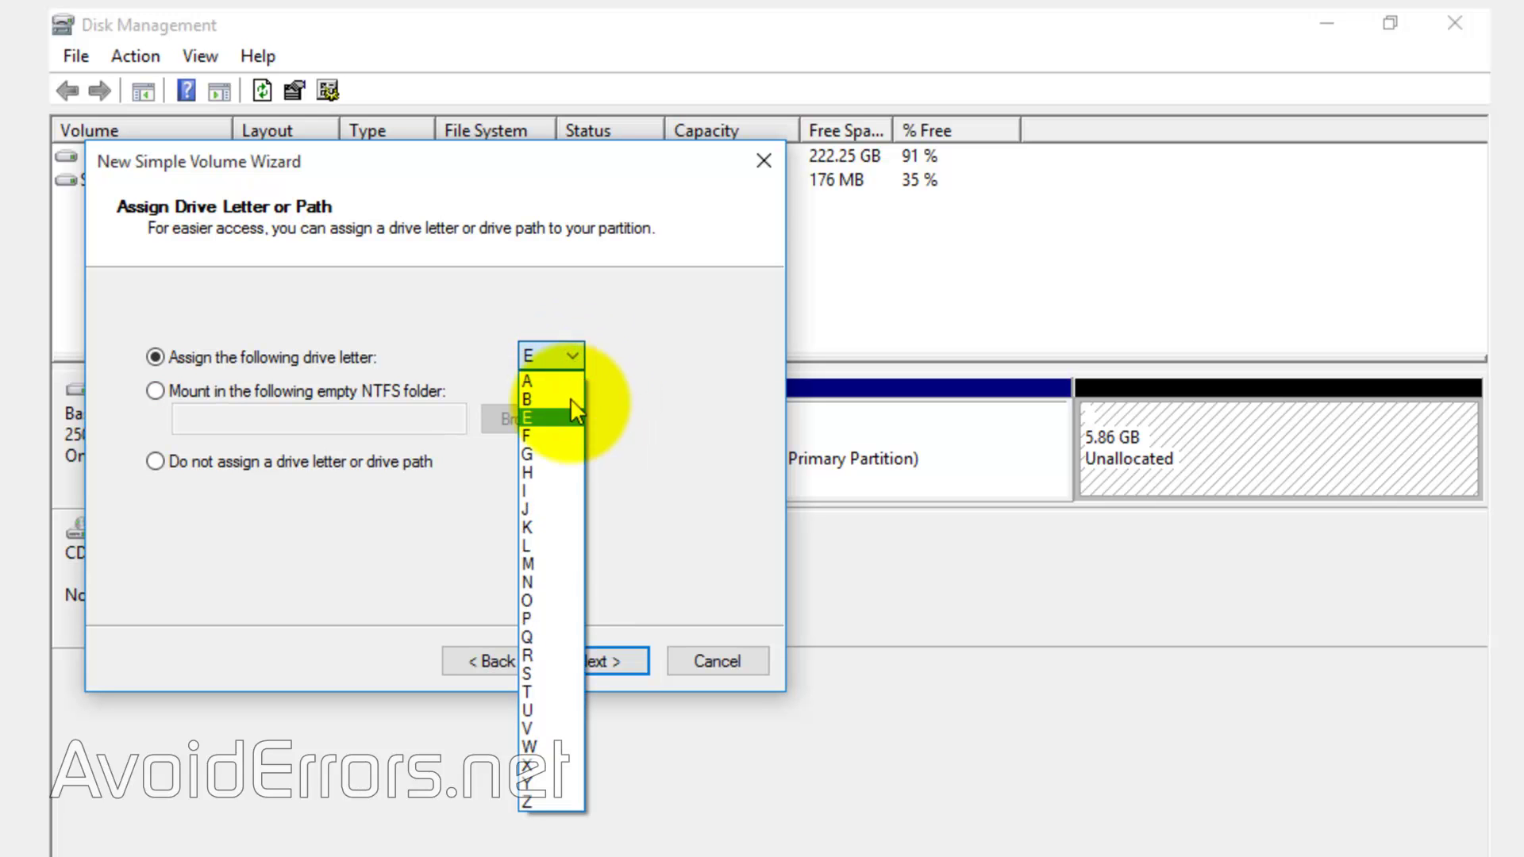
left_click(540, 649)
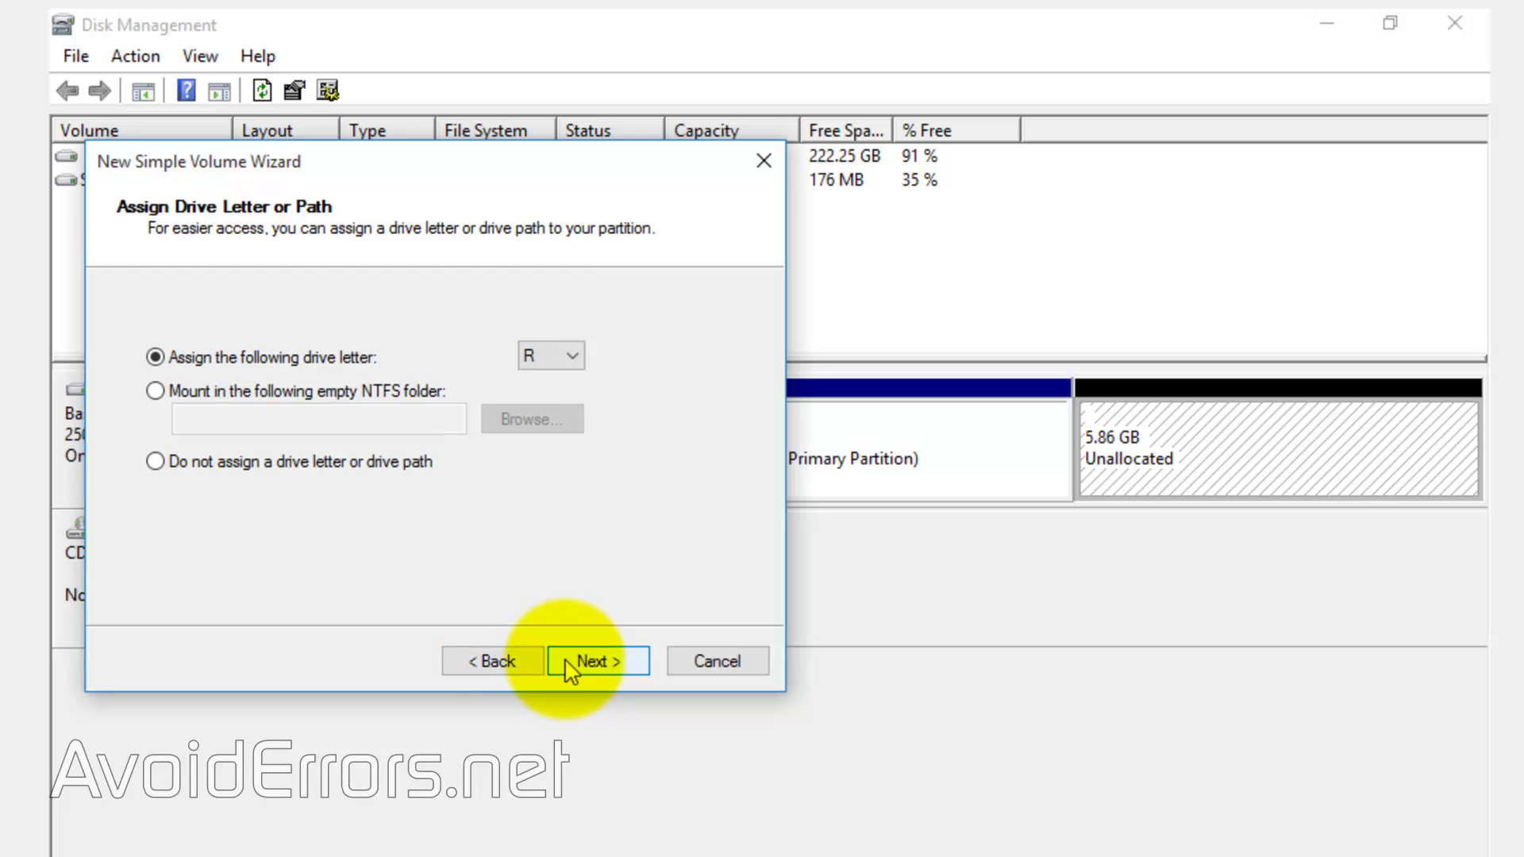
left_click(591, 661)
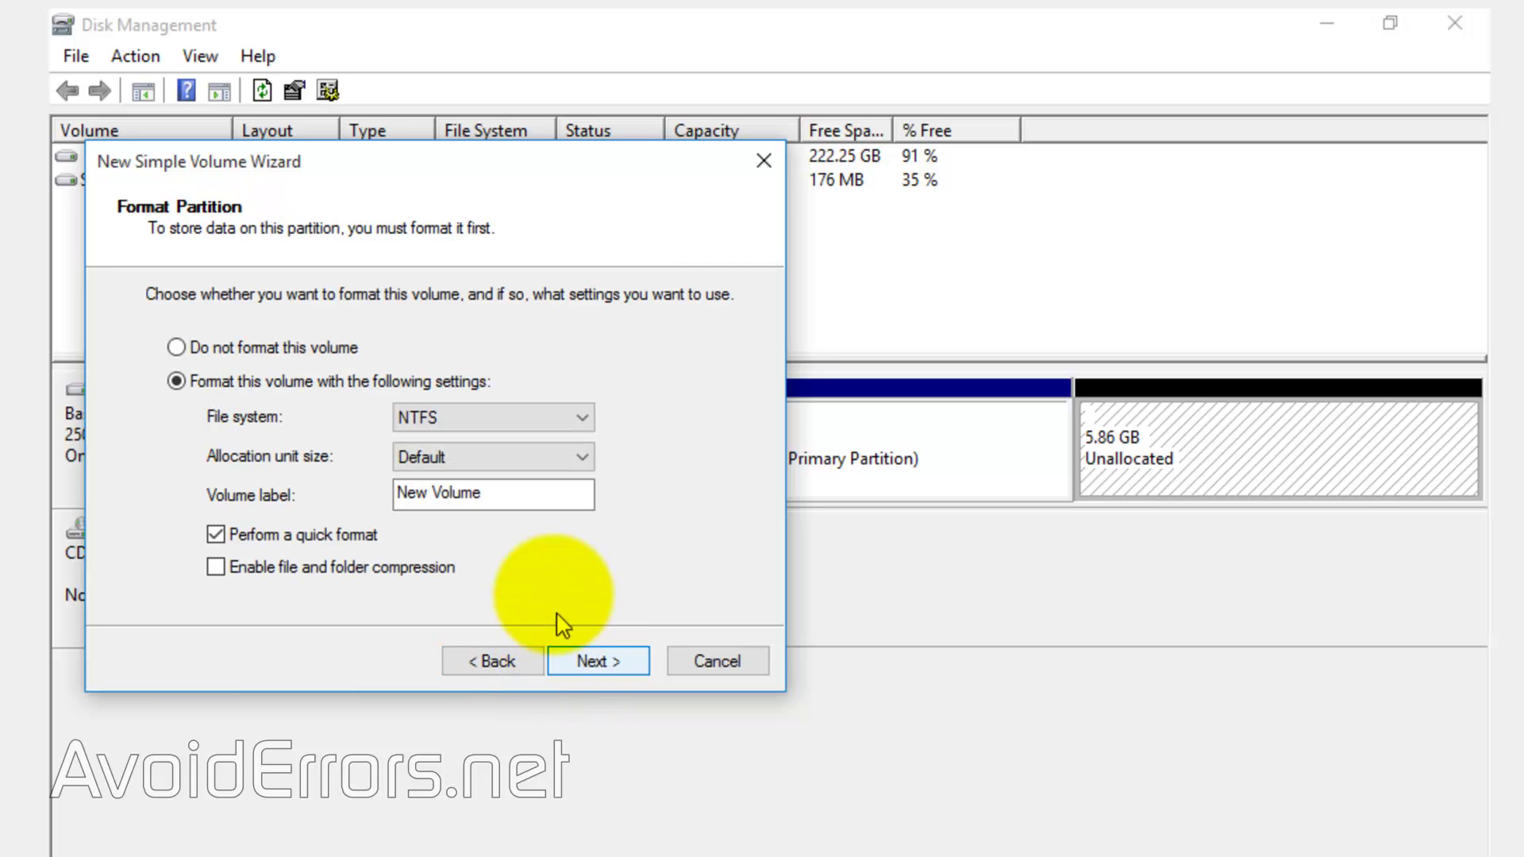
Label the volume 'Recovery', keep NTFS quick format, and finish the wizard.
left_click_drag(521, 493, 376, 505)
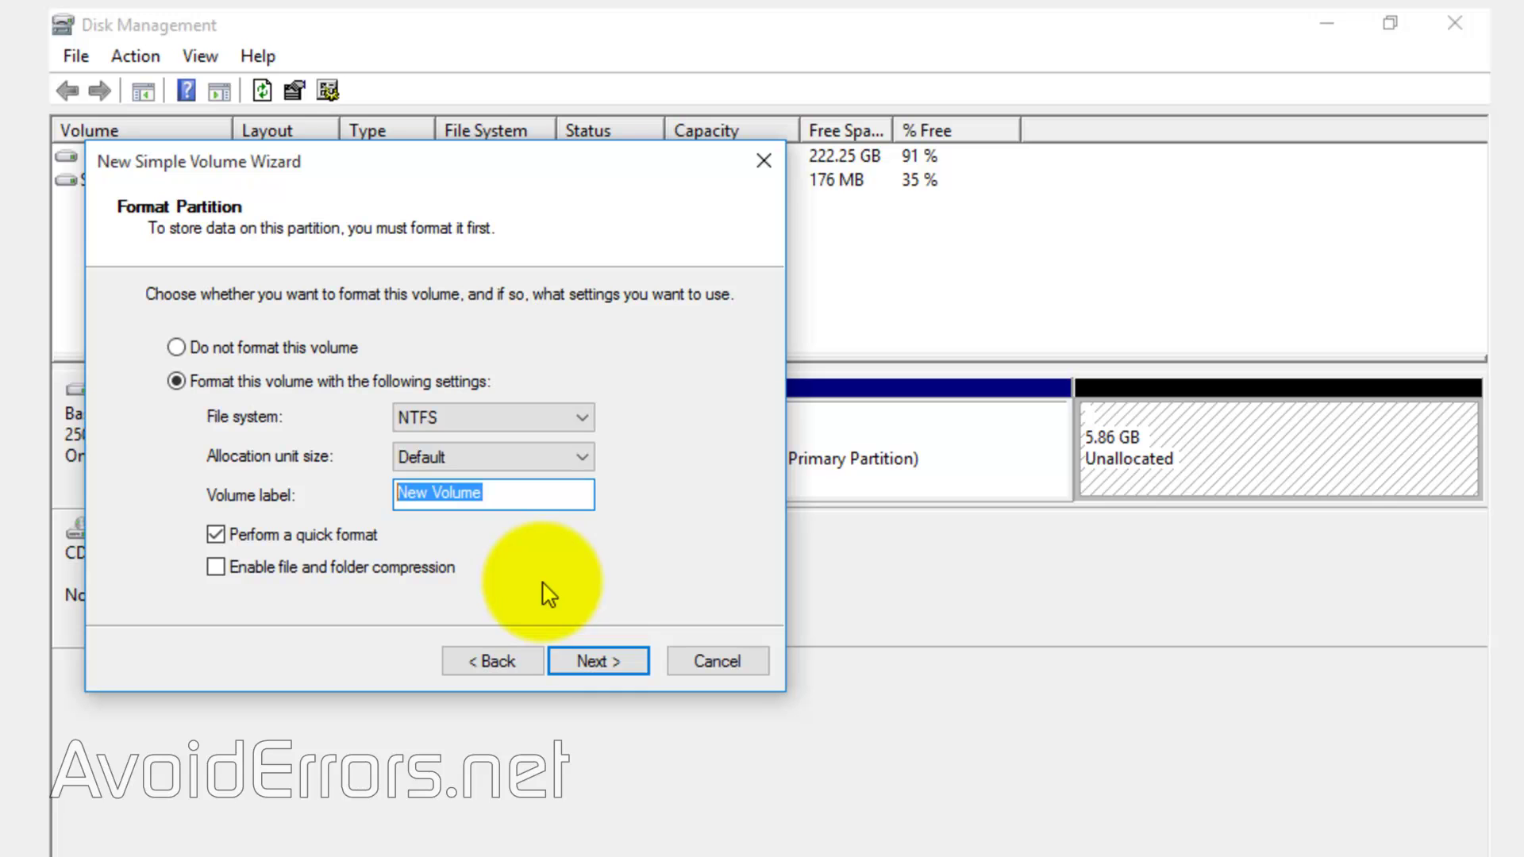
type("Recovery")
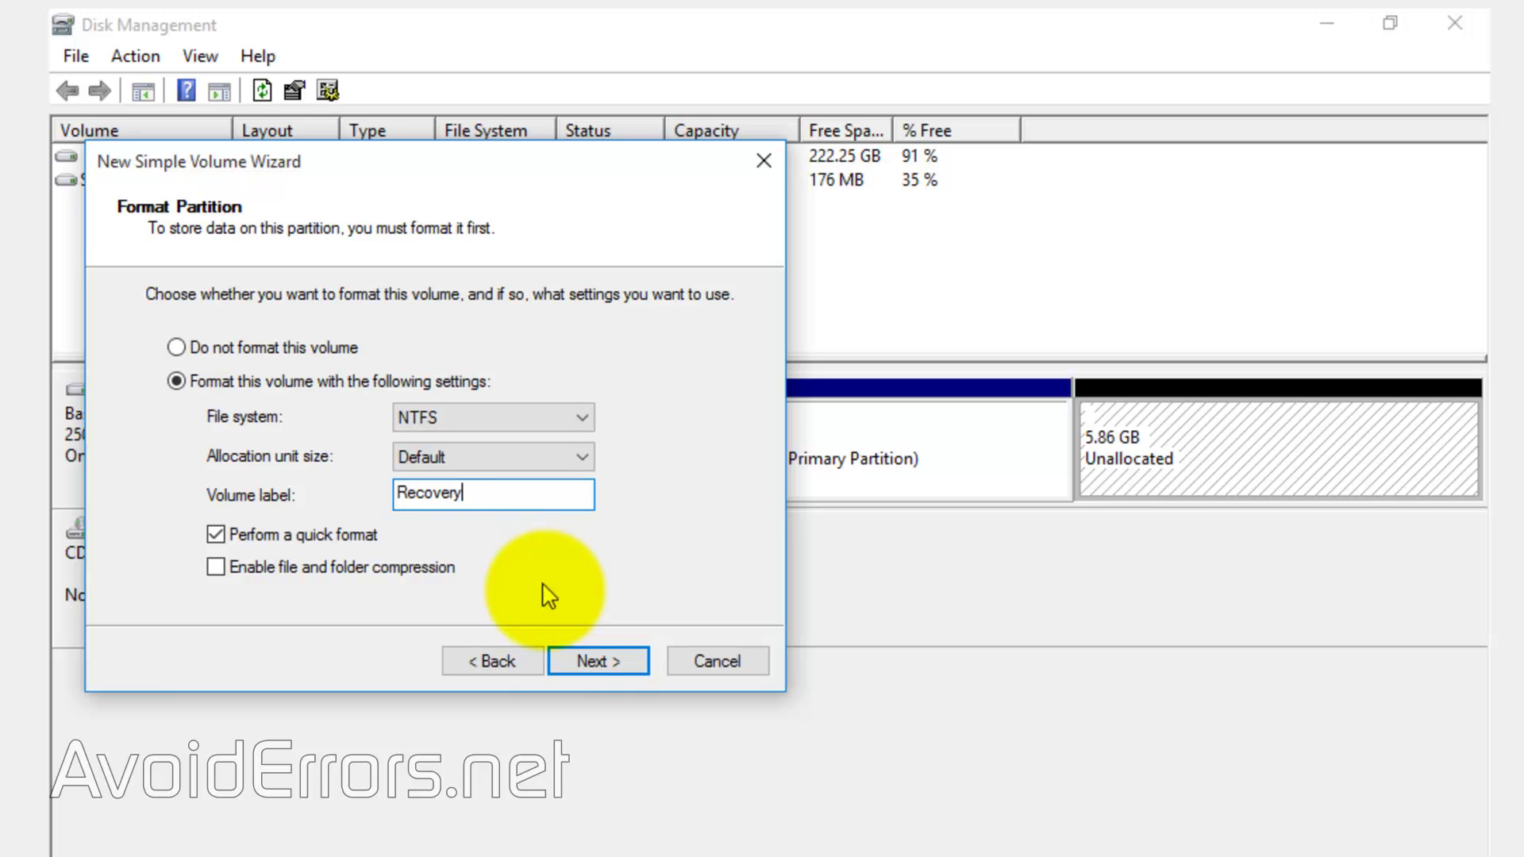
left_click(563, 661)
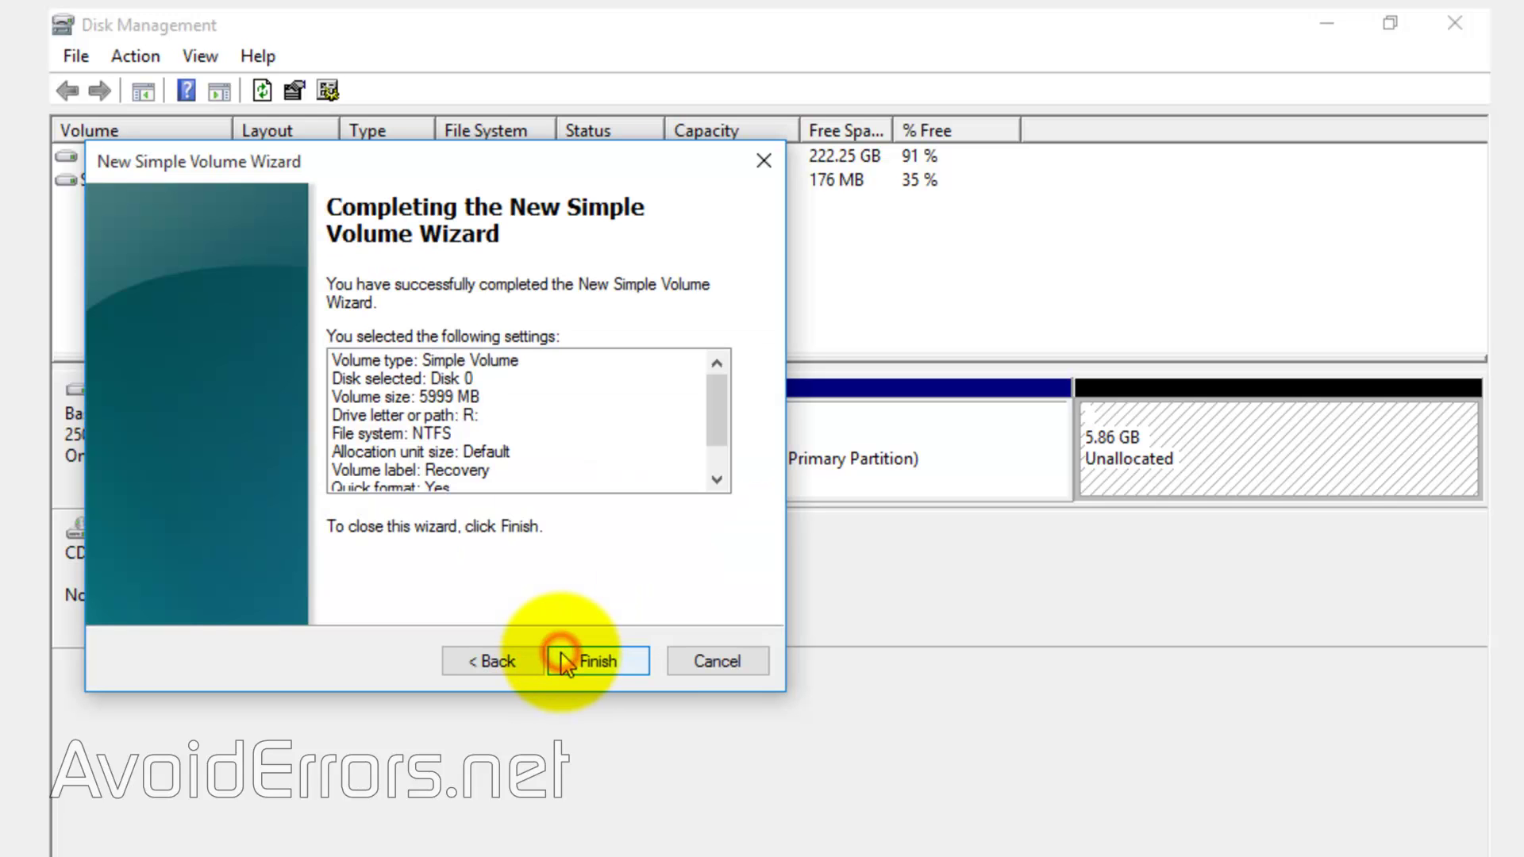
left_click(567, 664)
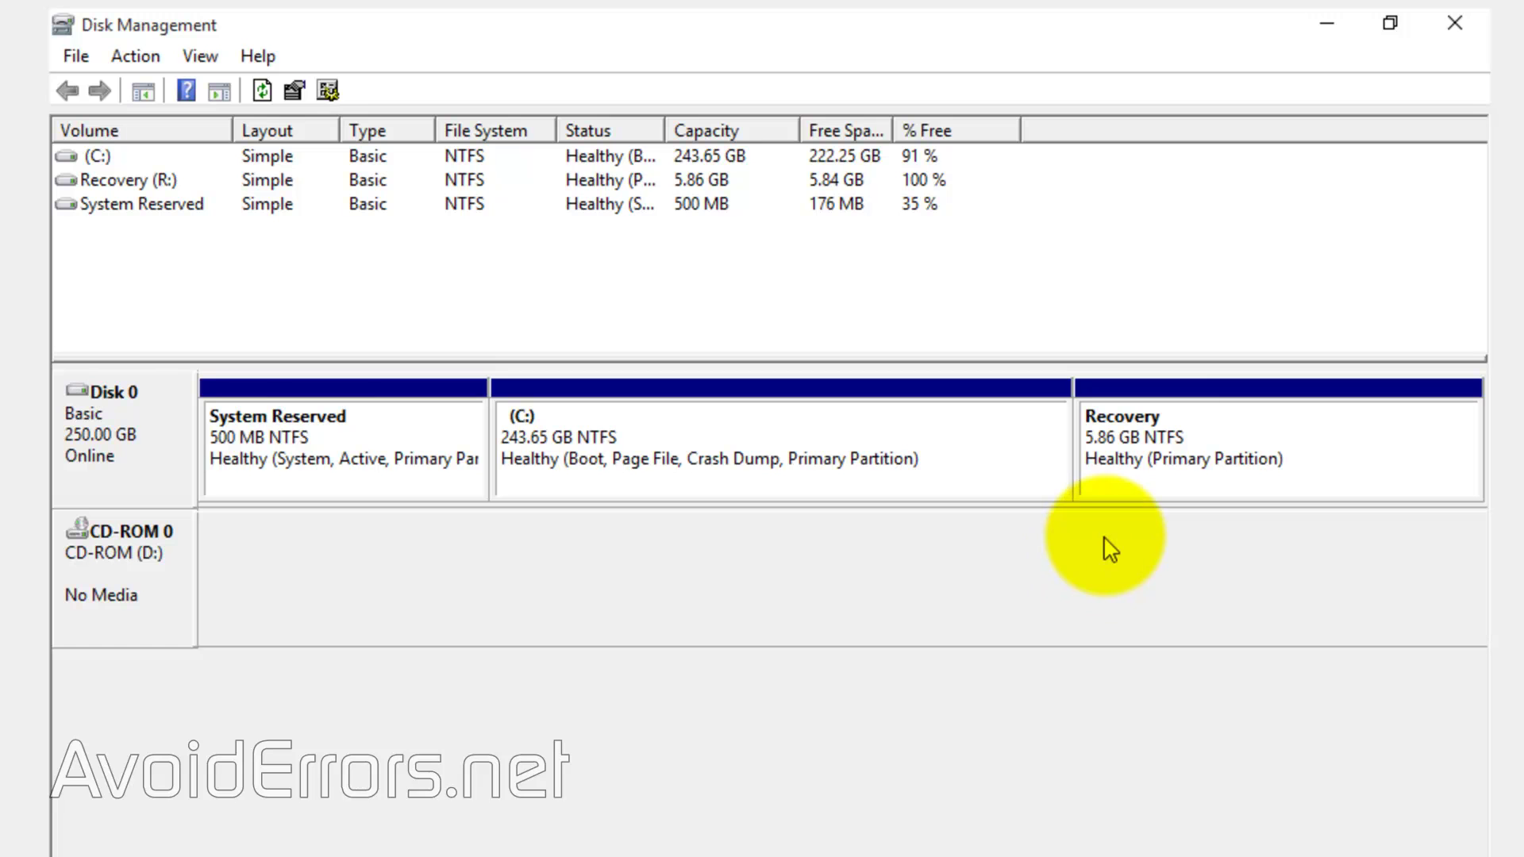
Open the Recovery (R:) drive and mount the Windows 10 ISO next to it.
right_click(1171, 399)
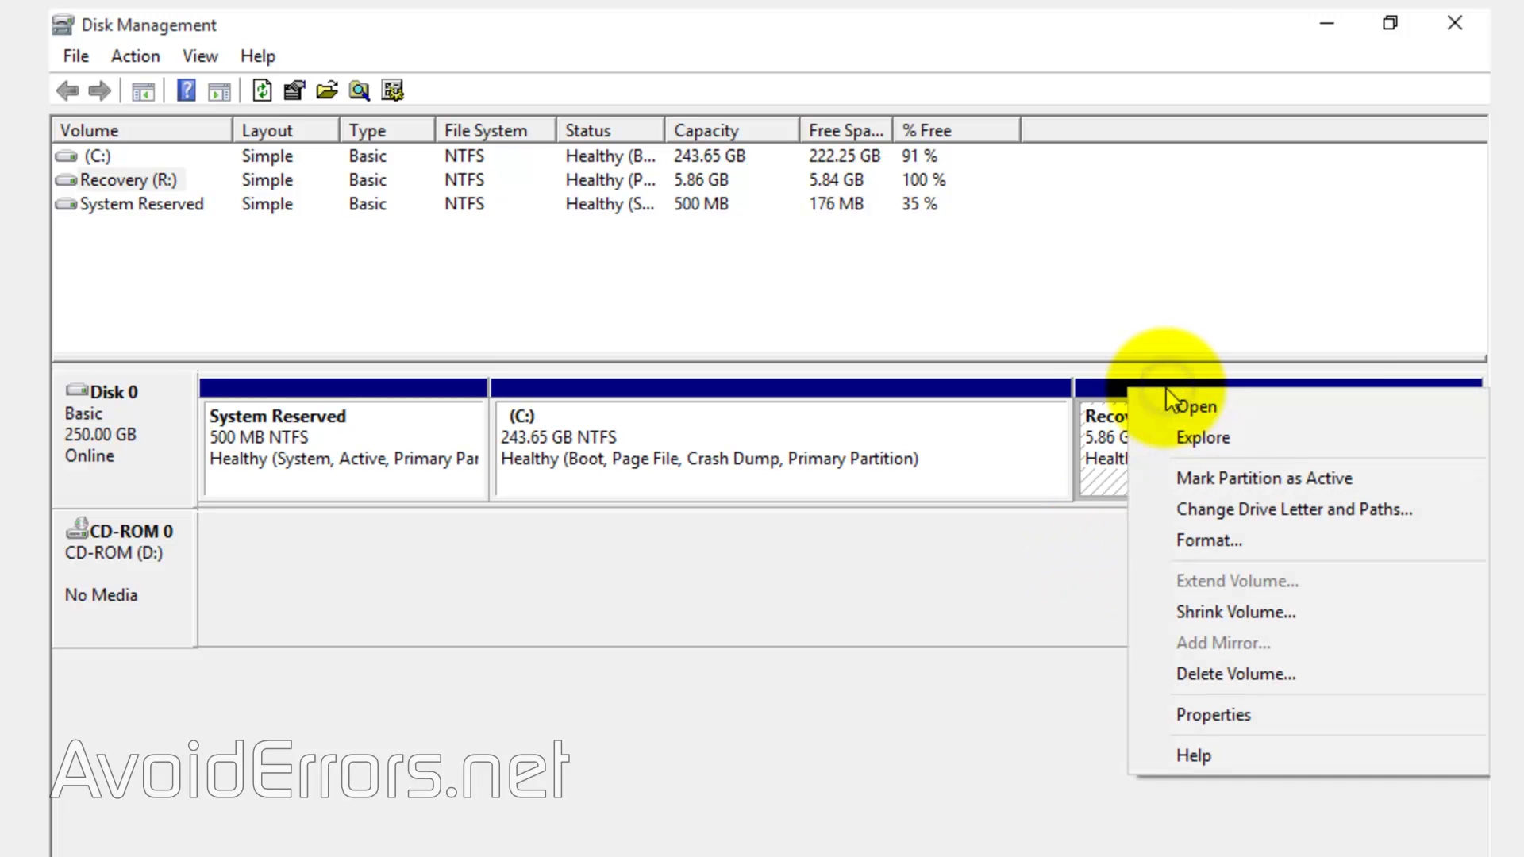
left_click(1190, 406)
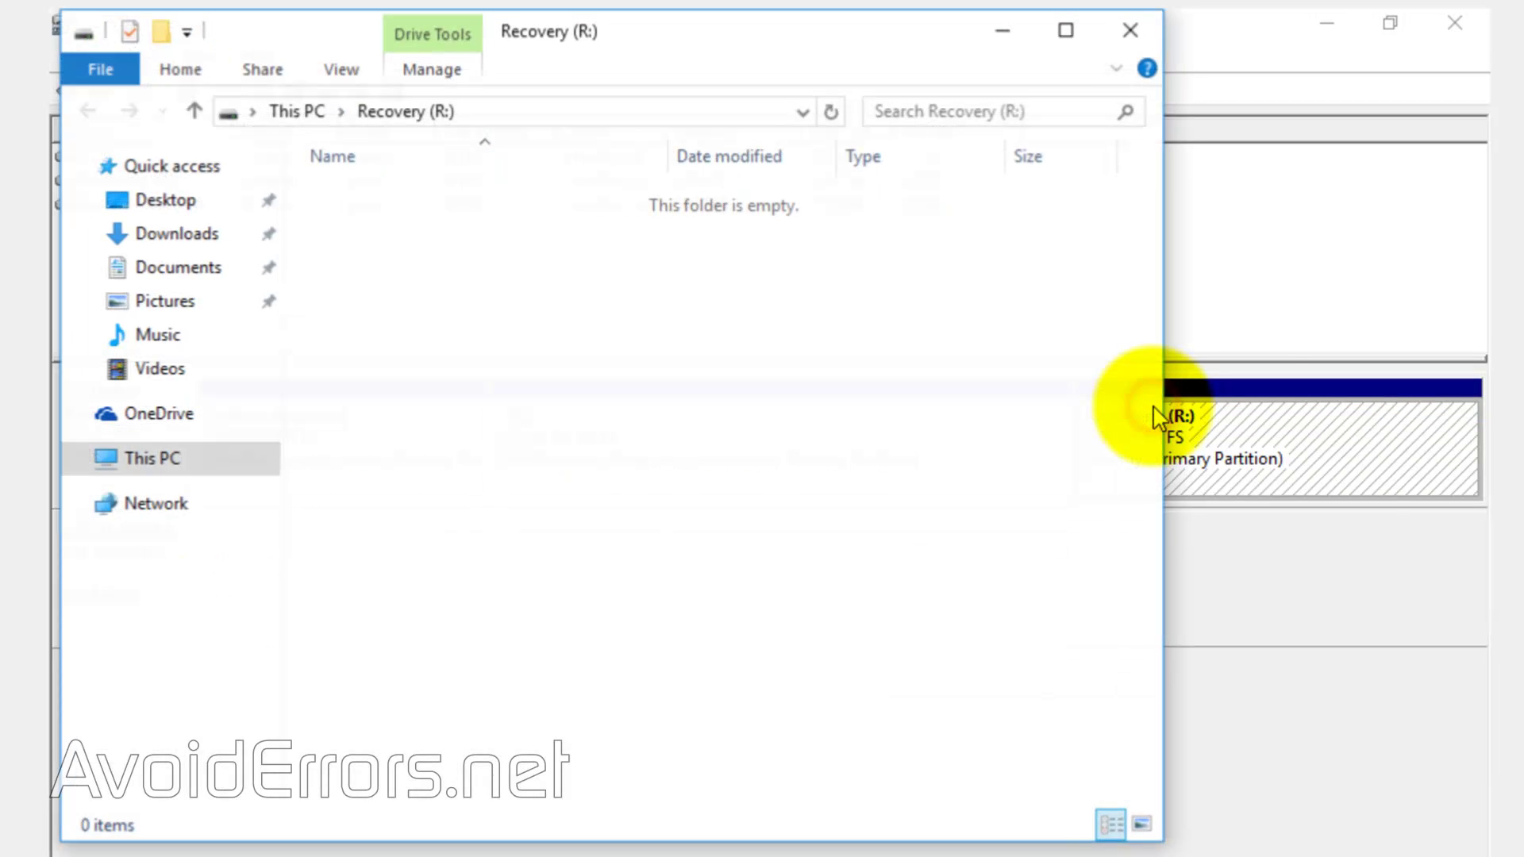
left_click(1334, 34)
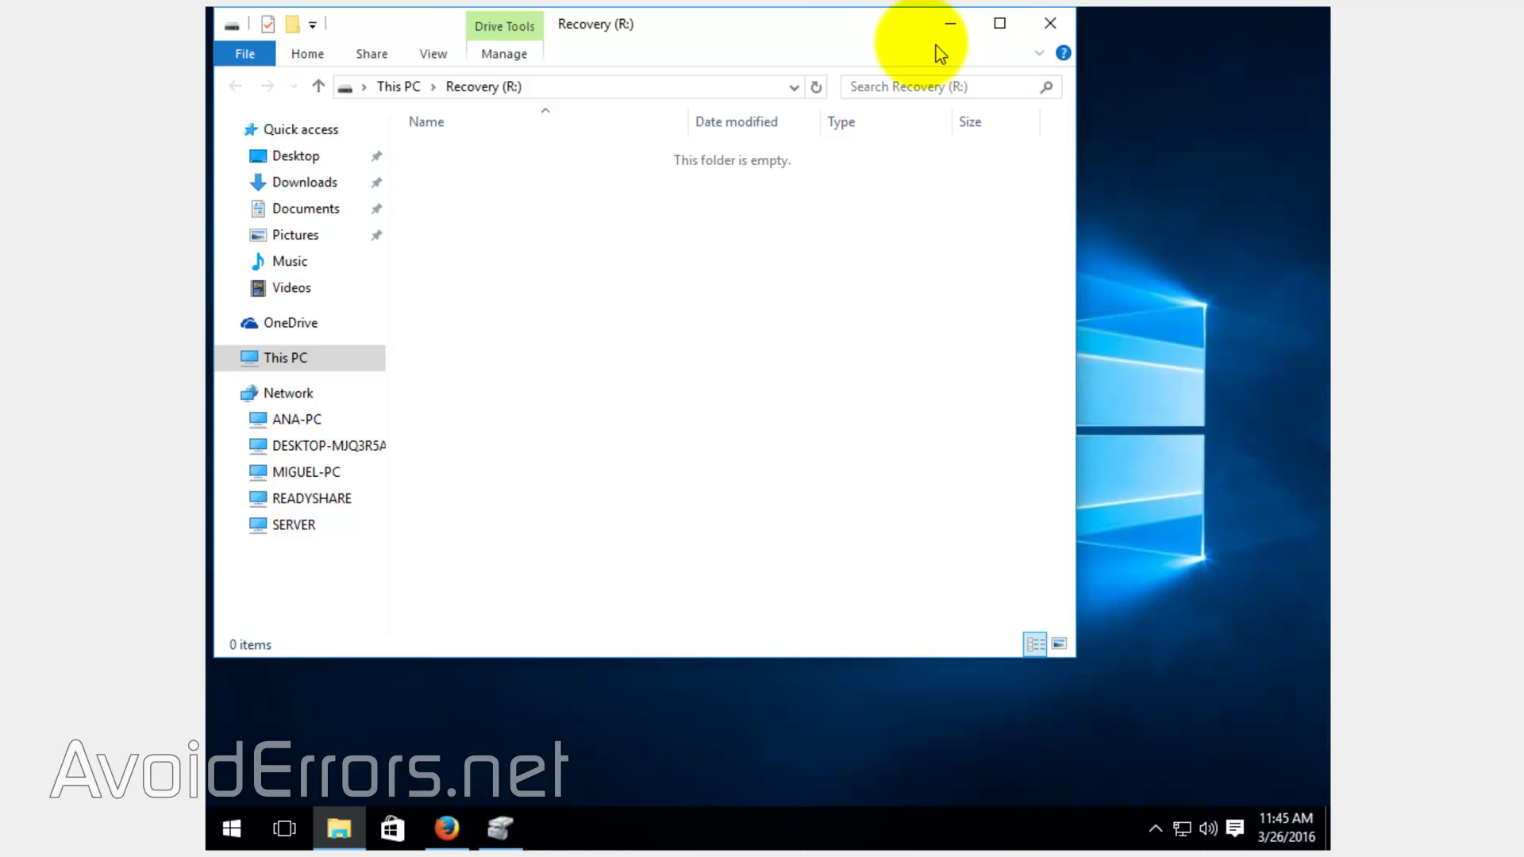
left_click_drag(849, 40, 1024, 103)
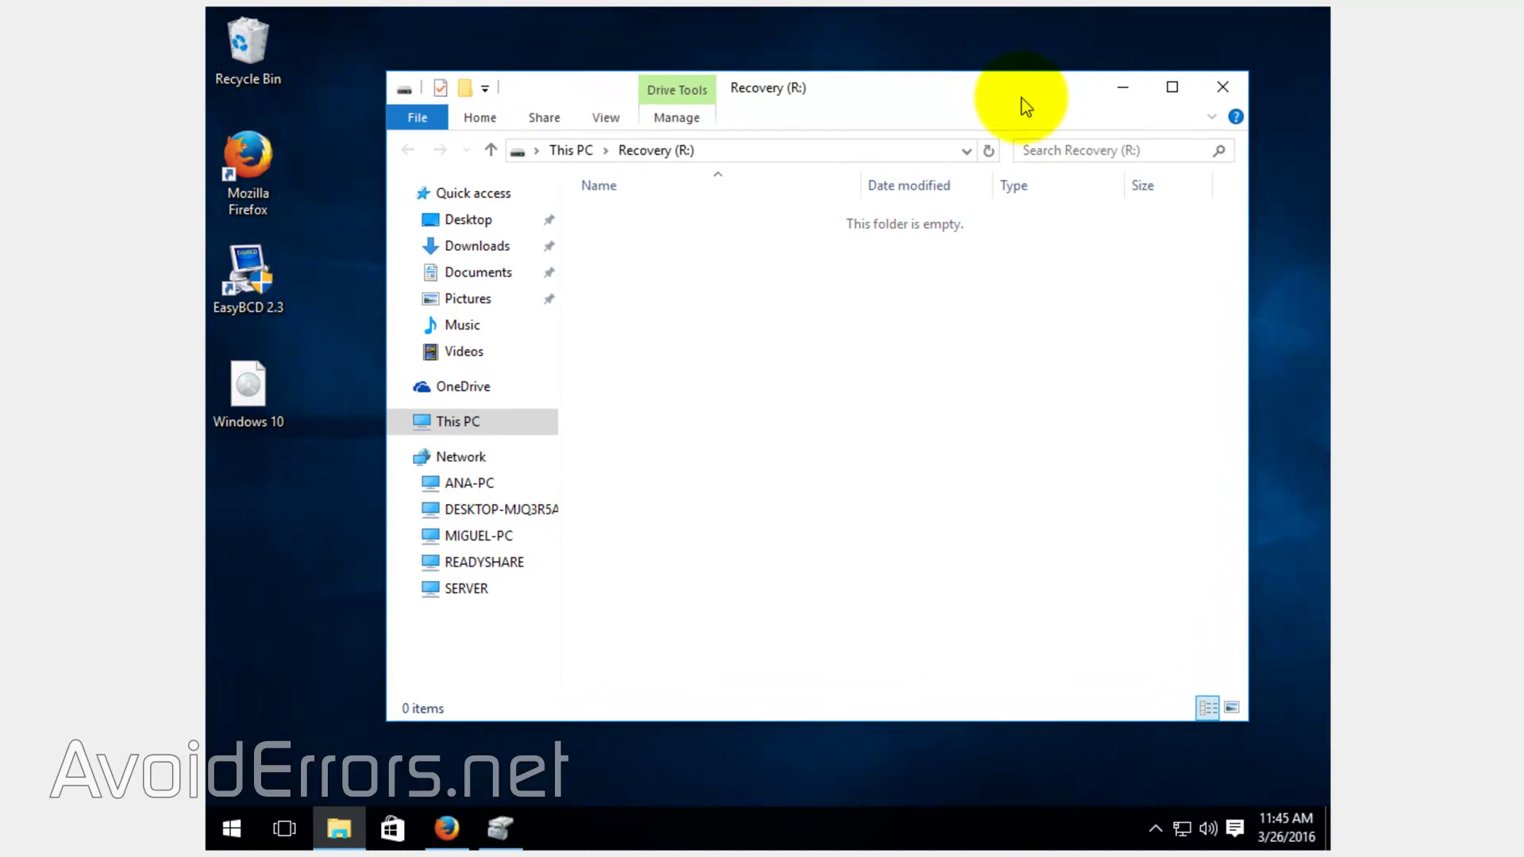
double_click(249, 401)
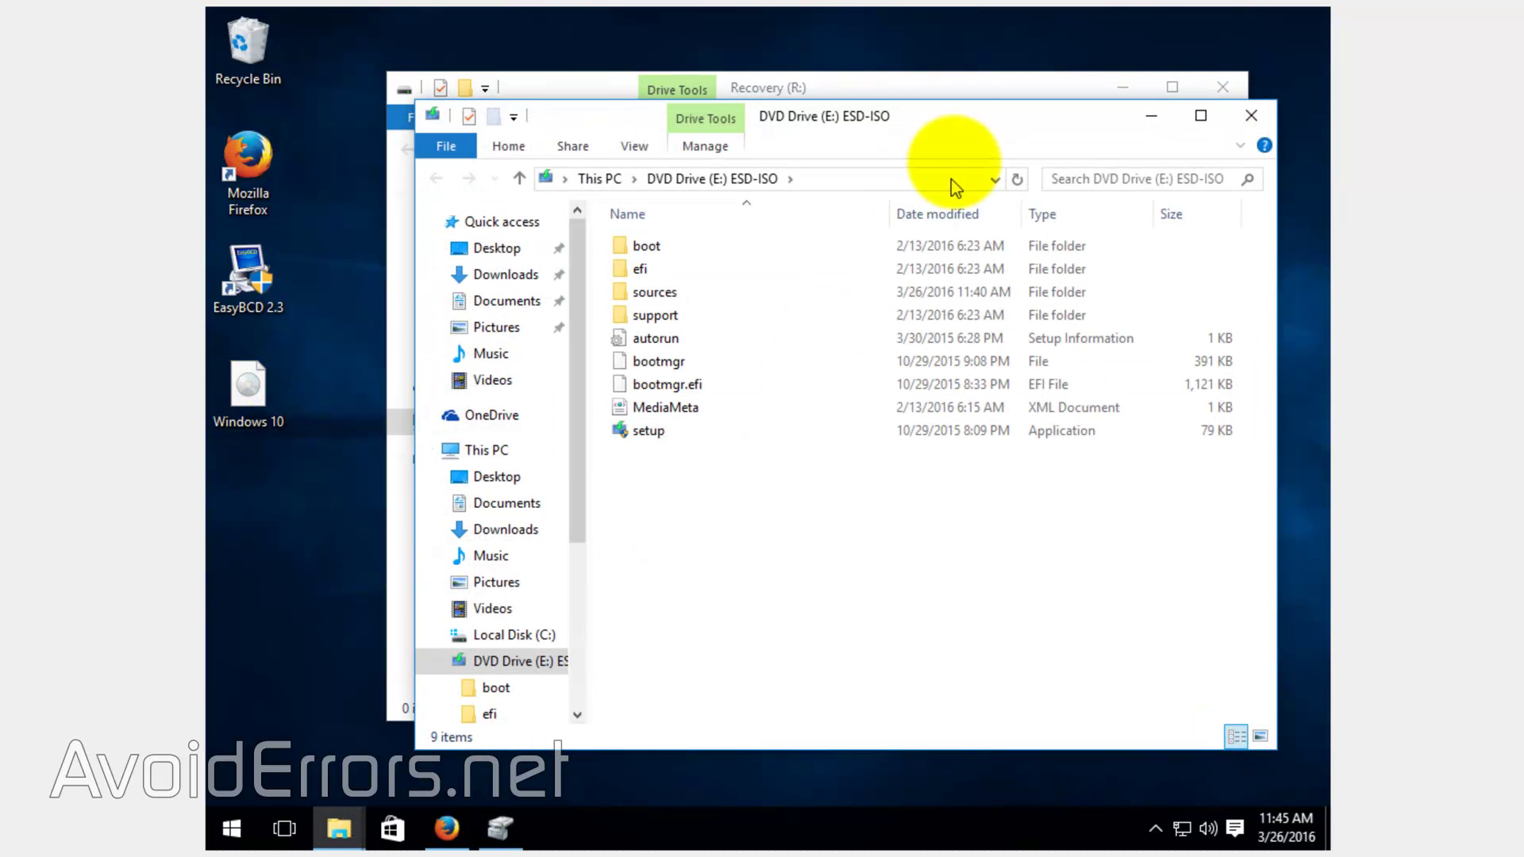
left_click(955, 126)
left_click_drag(955, 125, 1237, 123)
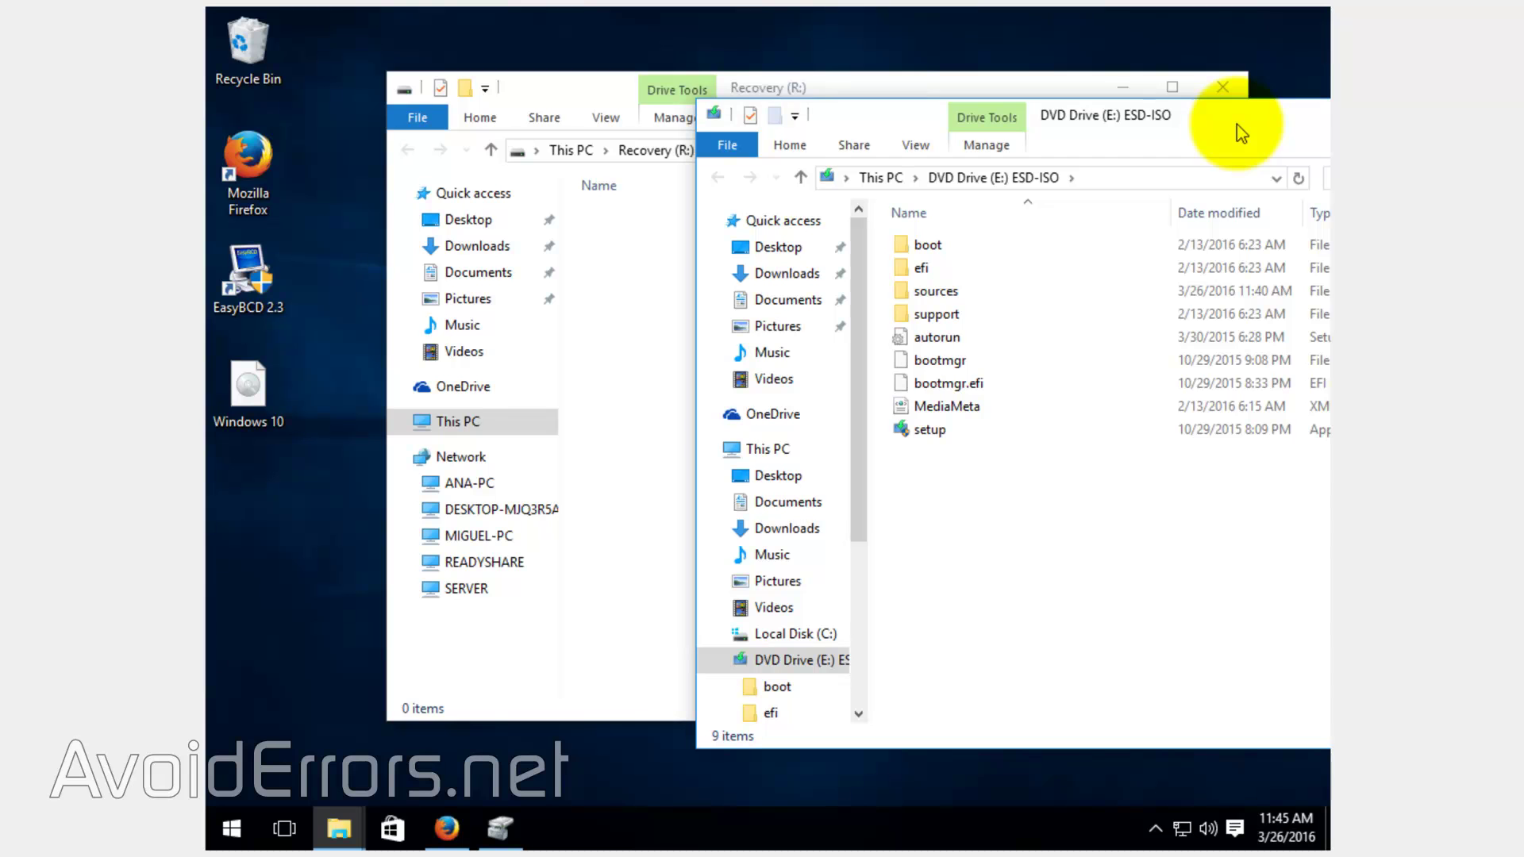
Copy all the ISO's files and folders onto Recovery (R:), then close the Recovery window.
left_click_drag(909, 474, 984, 237)
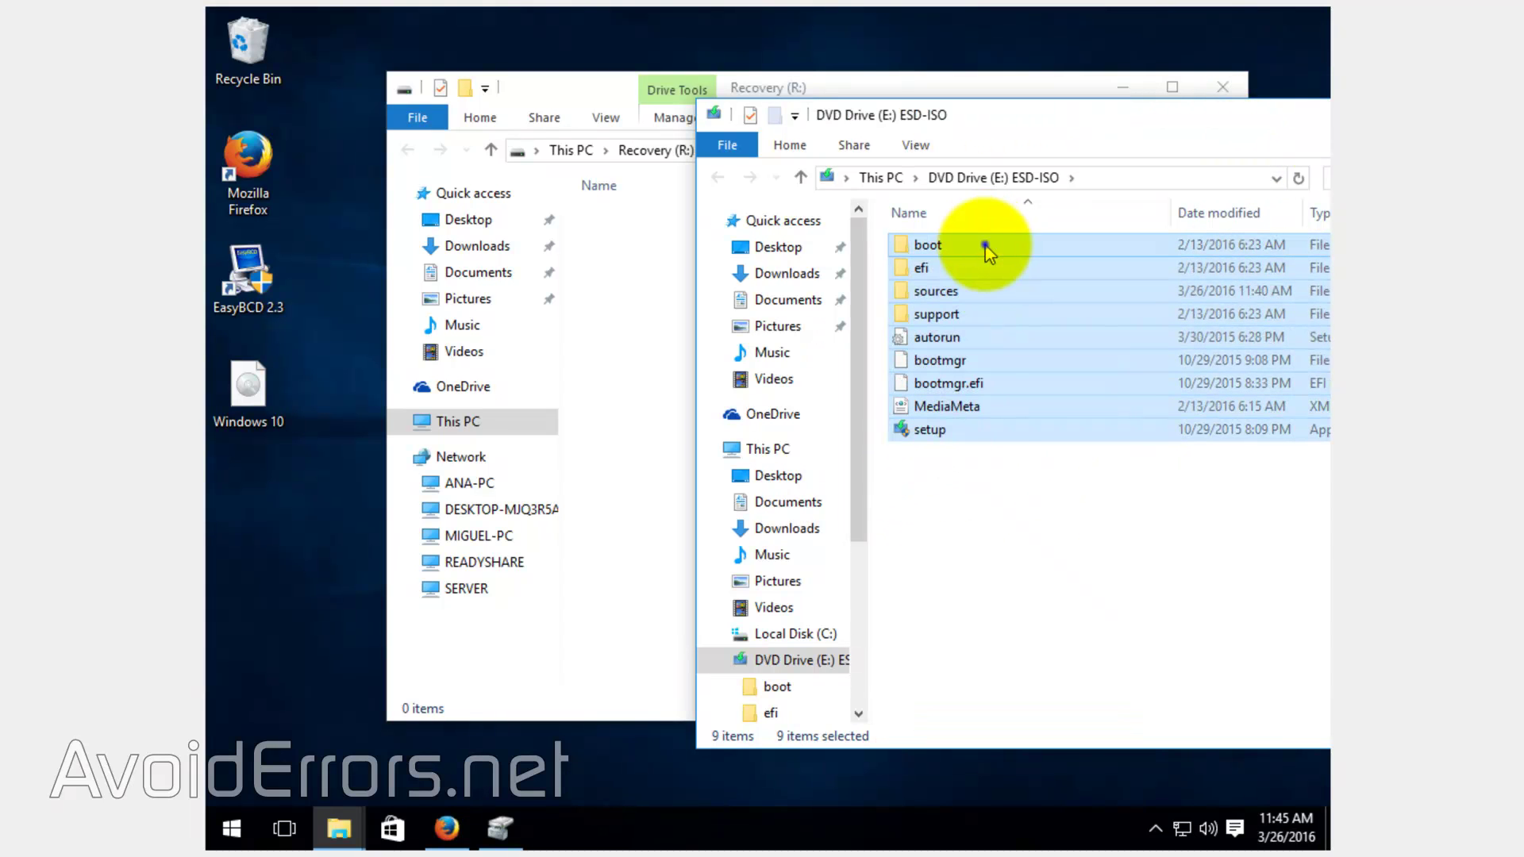
right_click(985, 242)
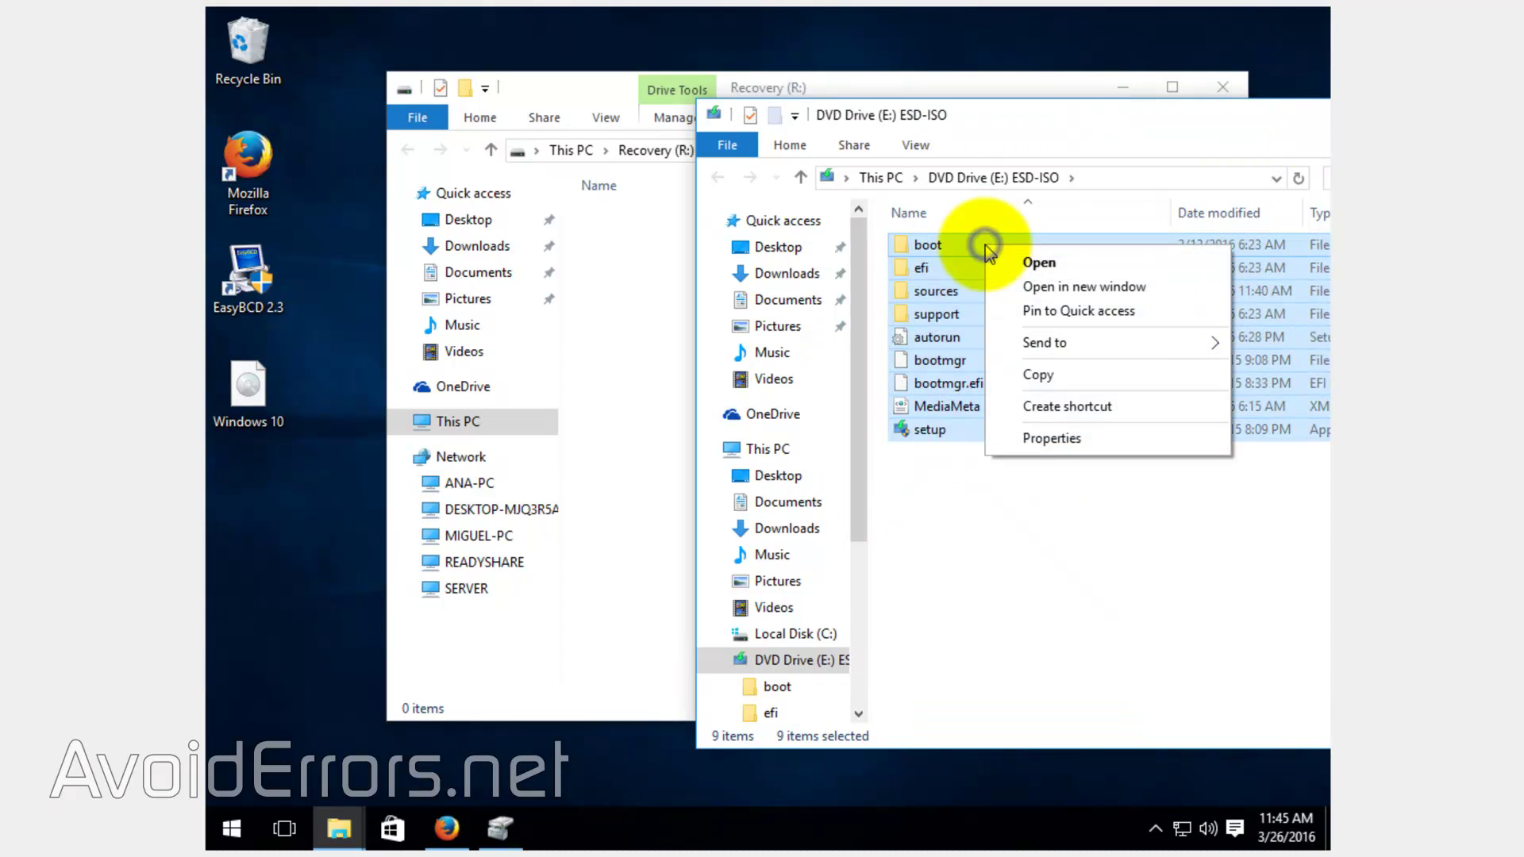
left_click(1010, 379)
left_click(635, 439)
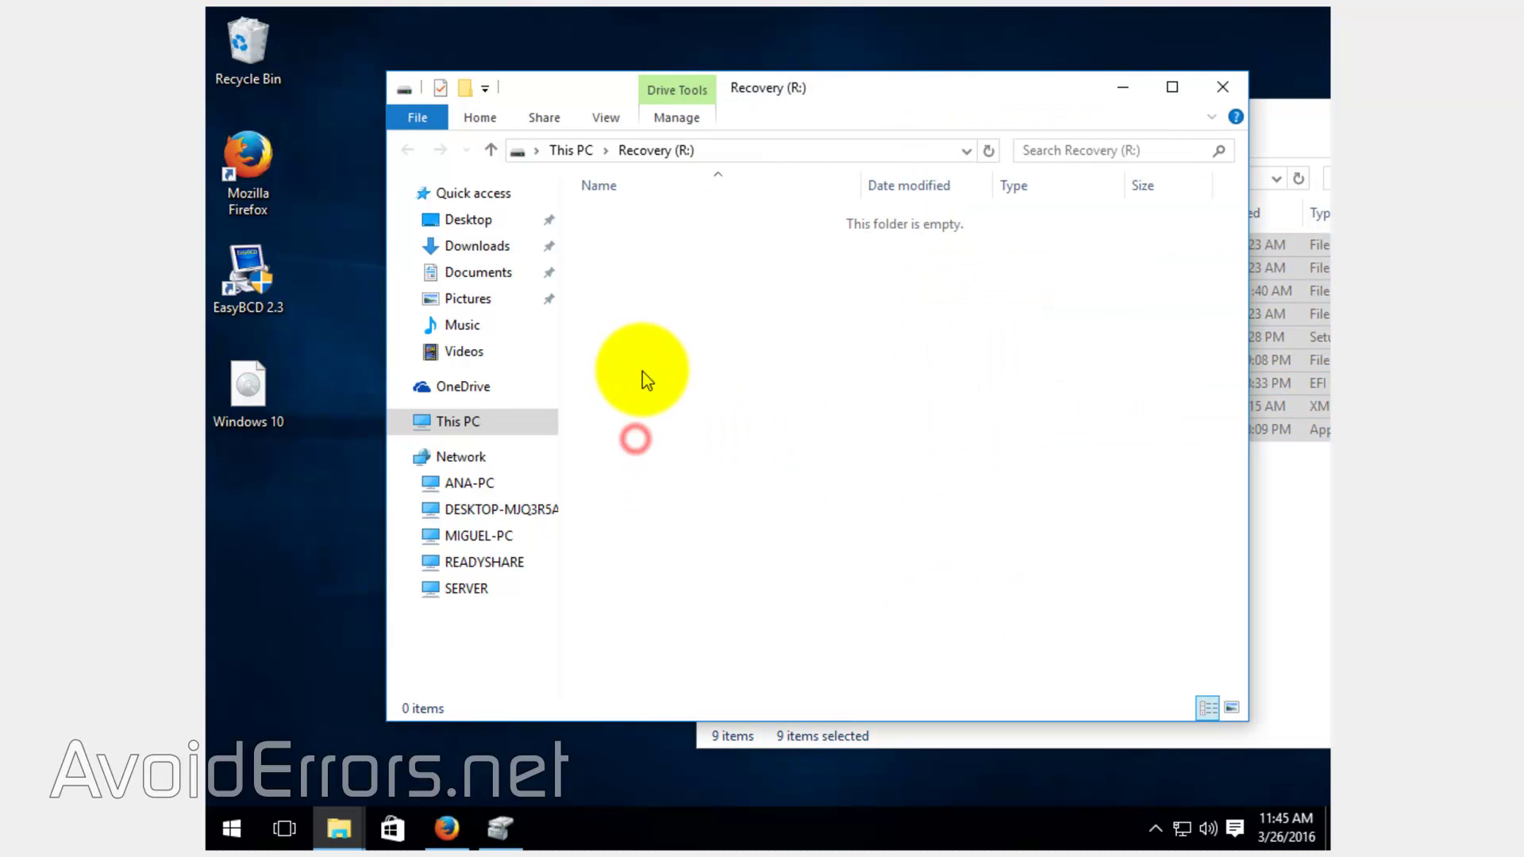
right_click(623, 303)
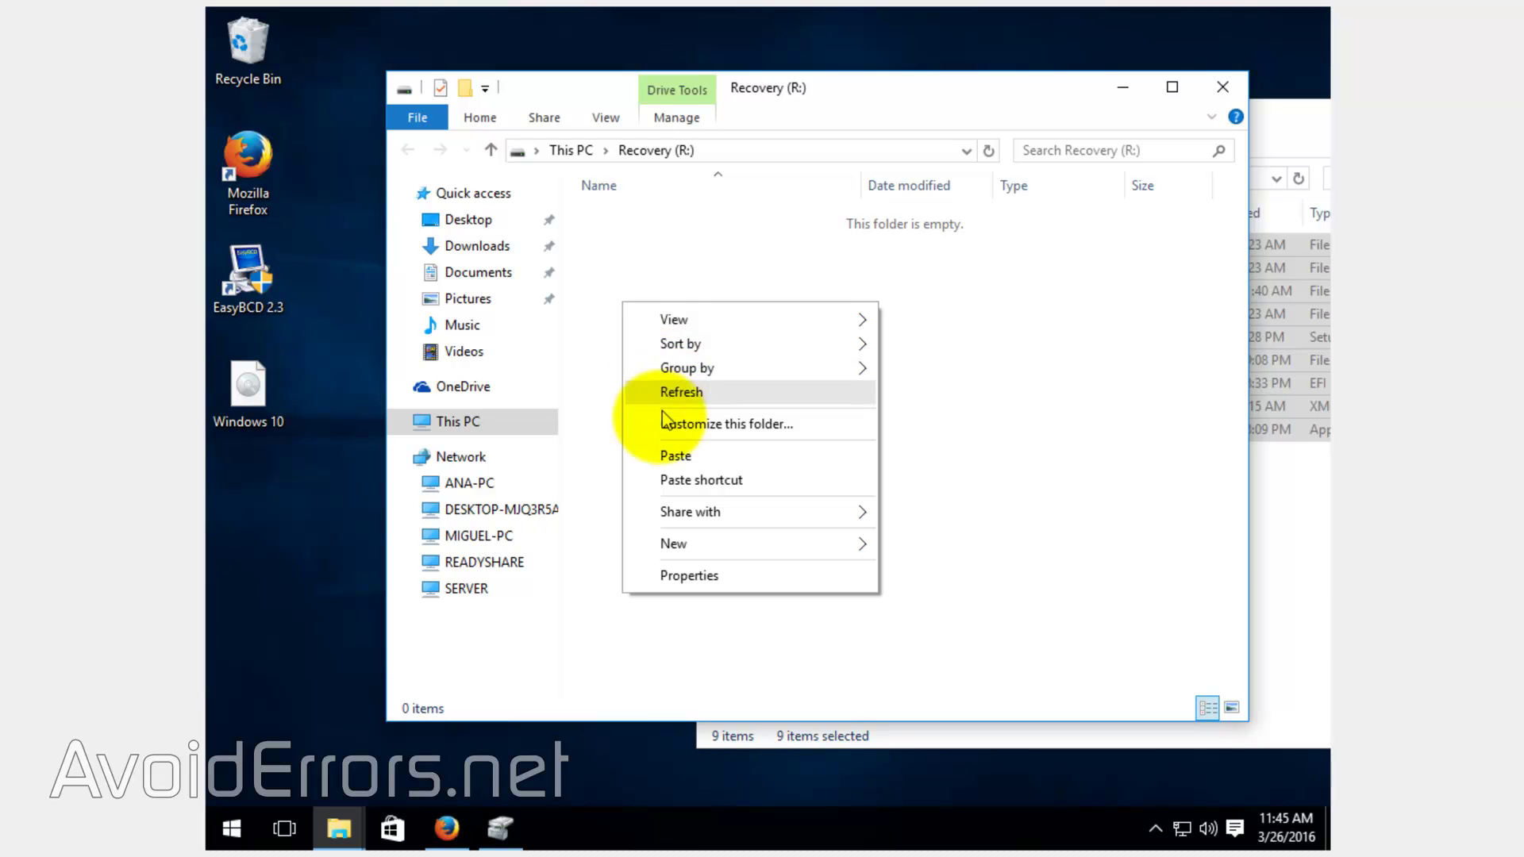
left_click(640, 456)
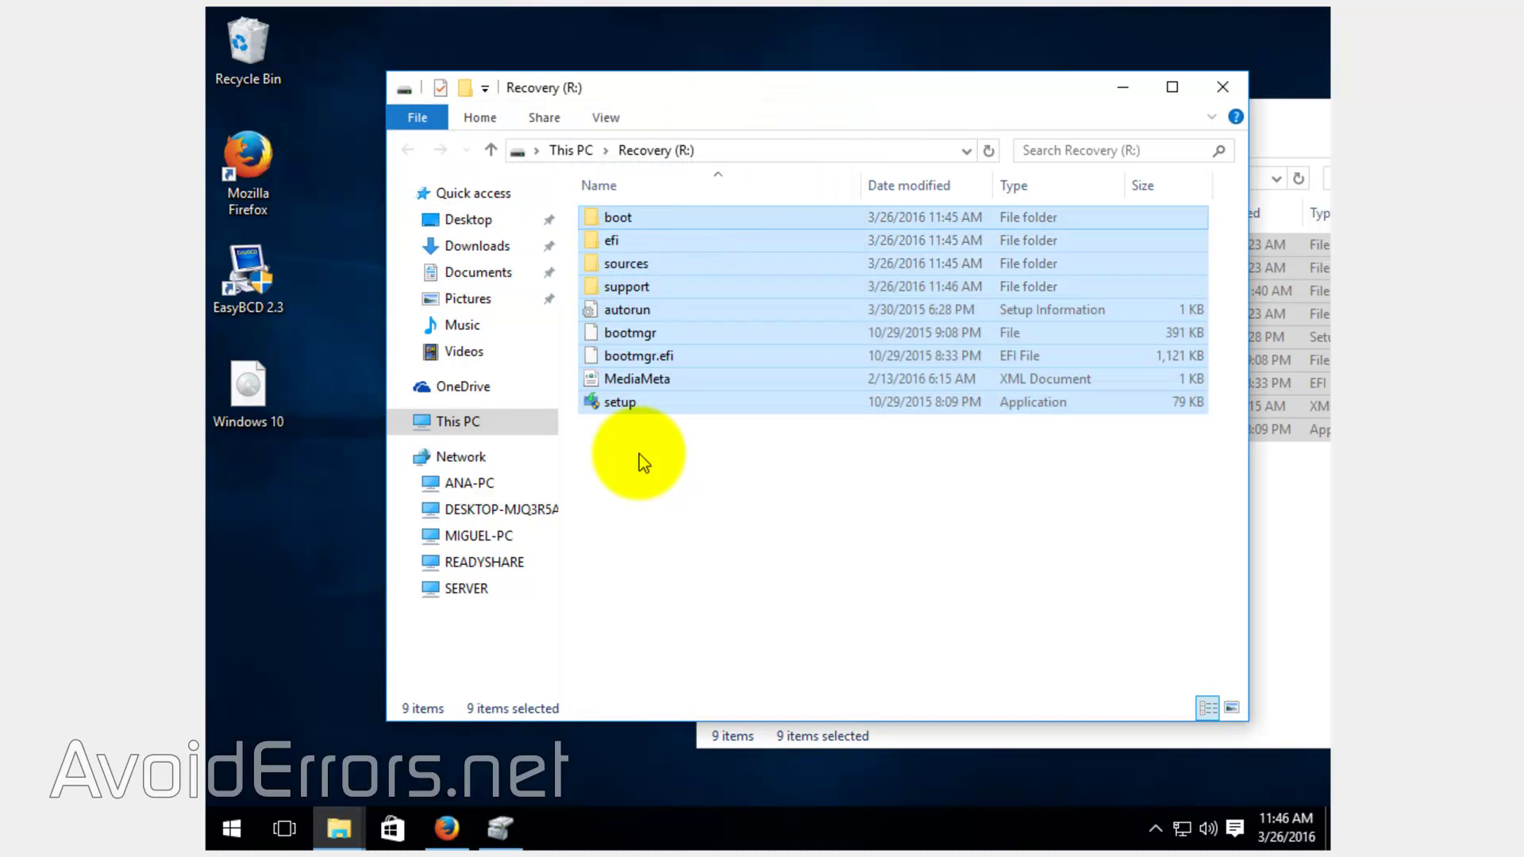
left_click(1222, 87)
left_click_drag(1214, 126, 850, 109)
Close the ISO folder, launch EasyBCD with admin rights and start a new WinPE entry.
left_click(1165, 94)
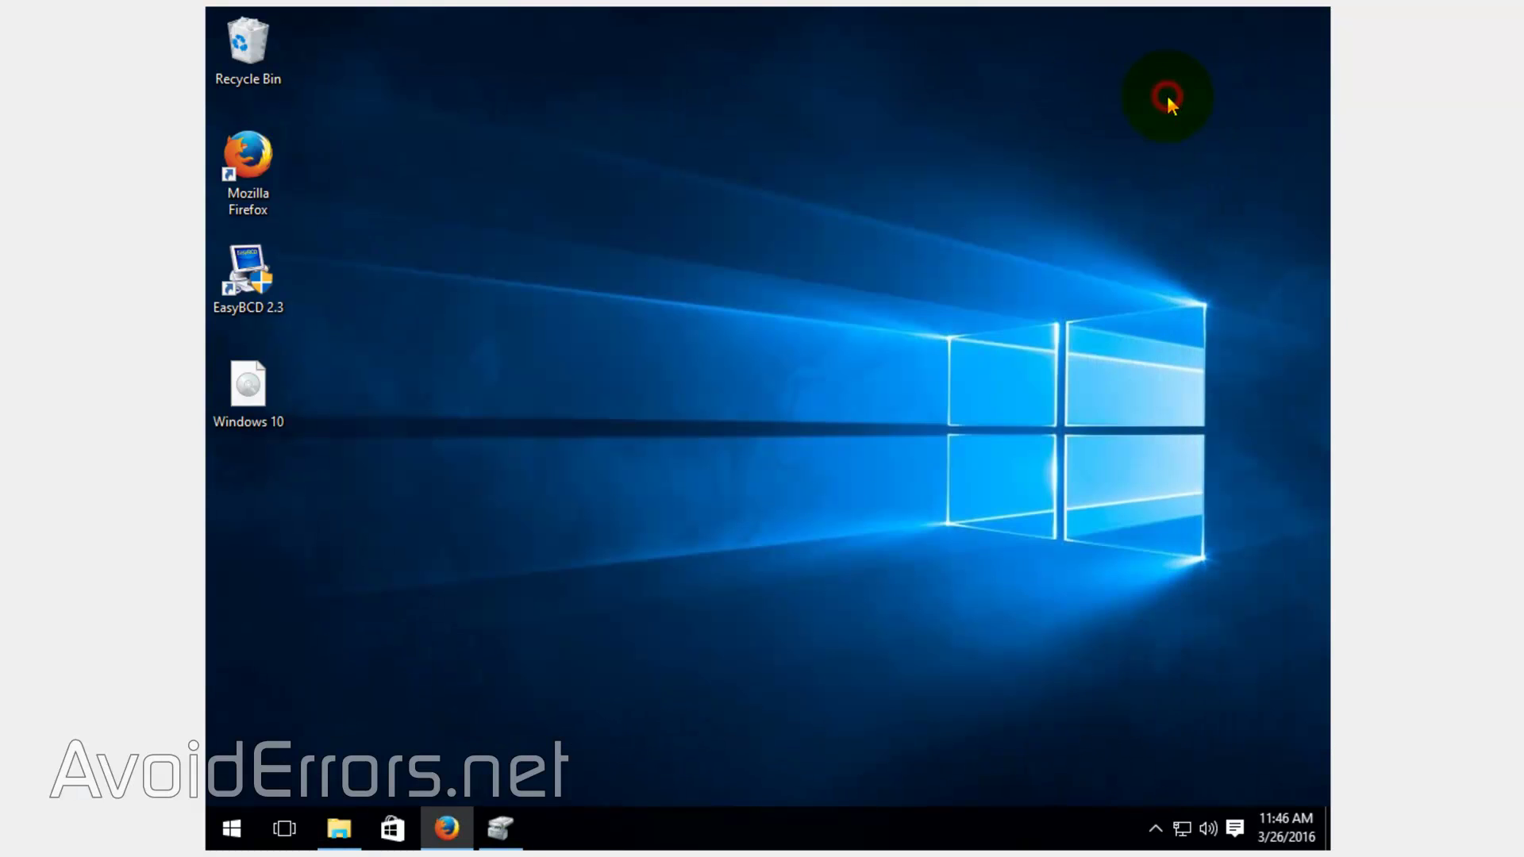
left_click(265, 284)
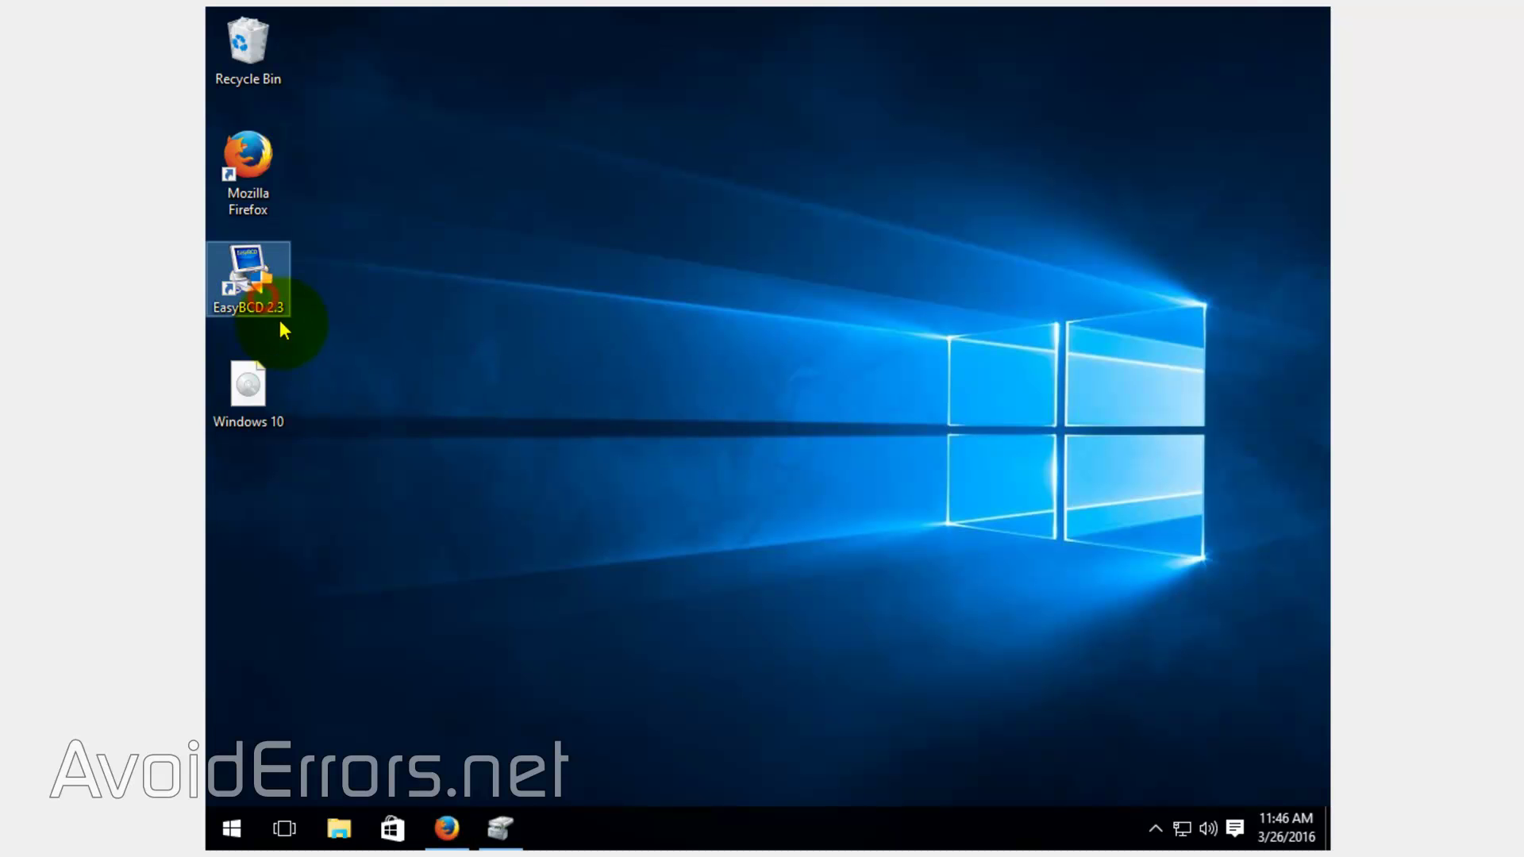
double_click(254, 273)
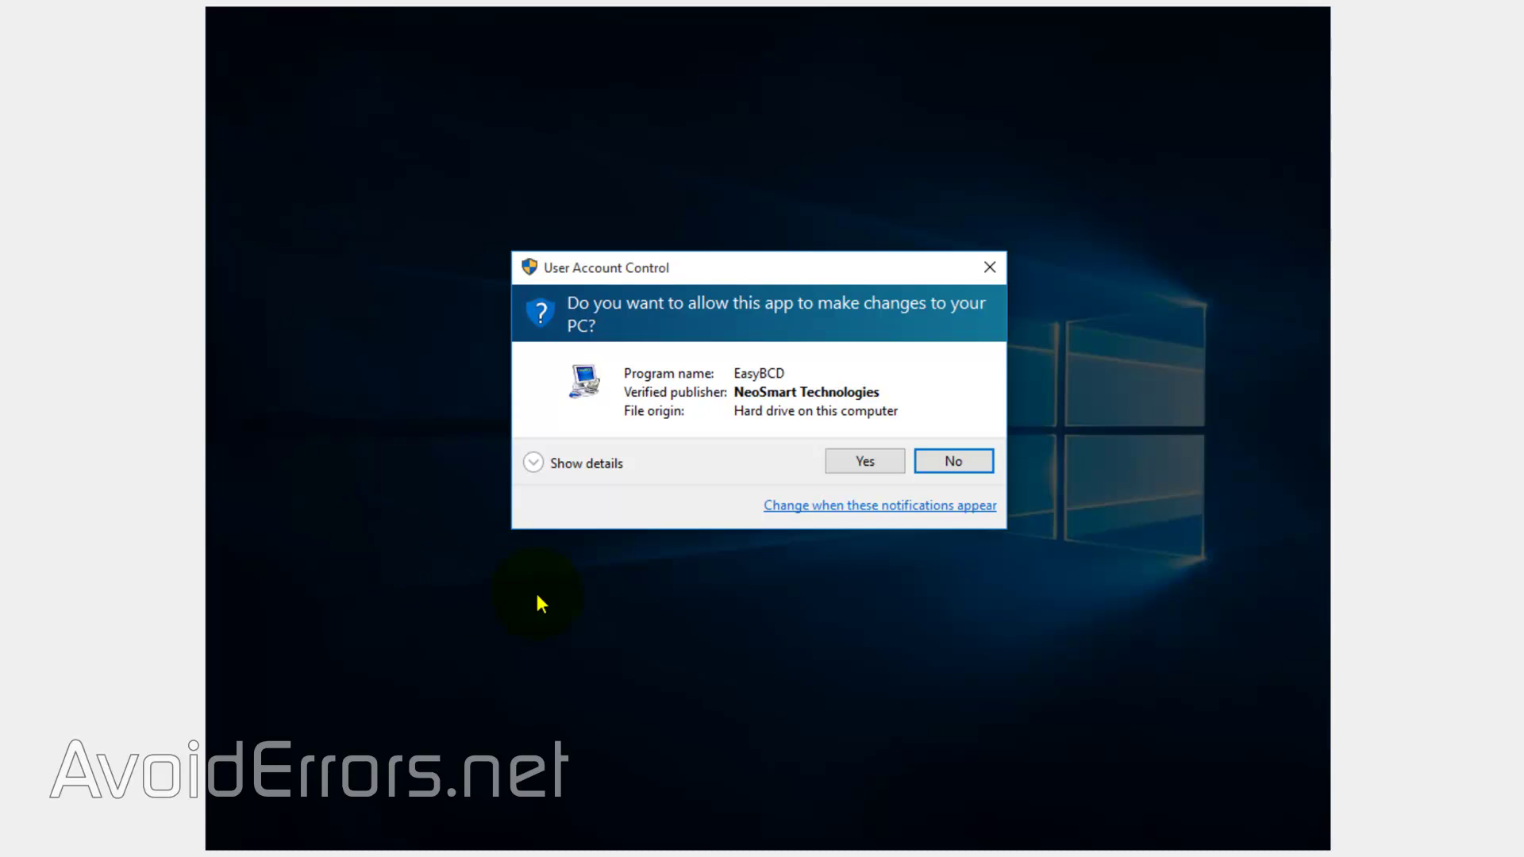
left_click(843, 463)
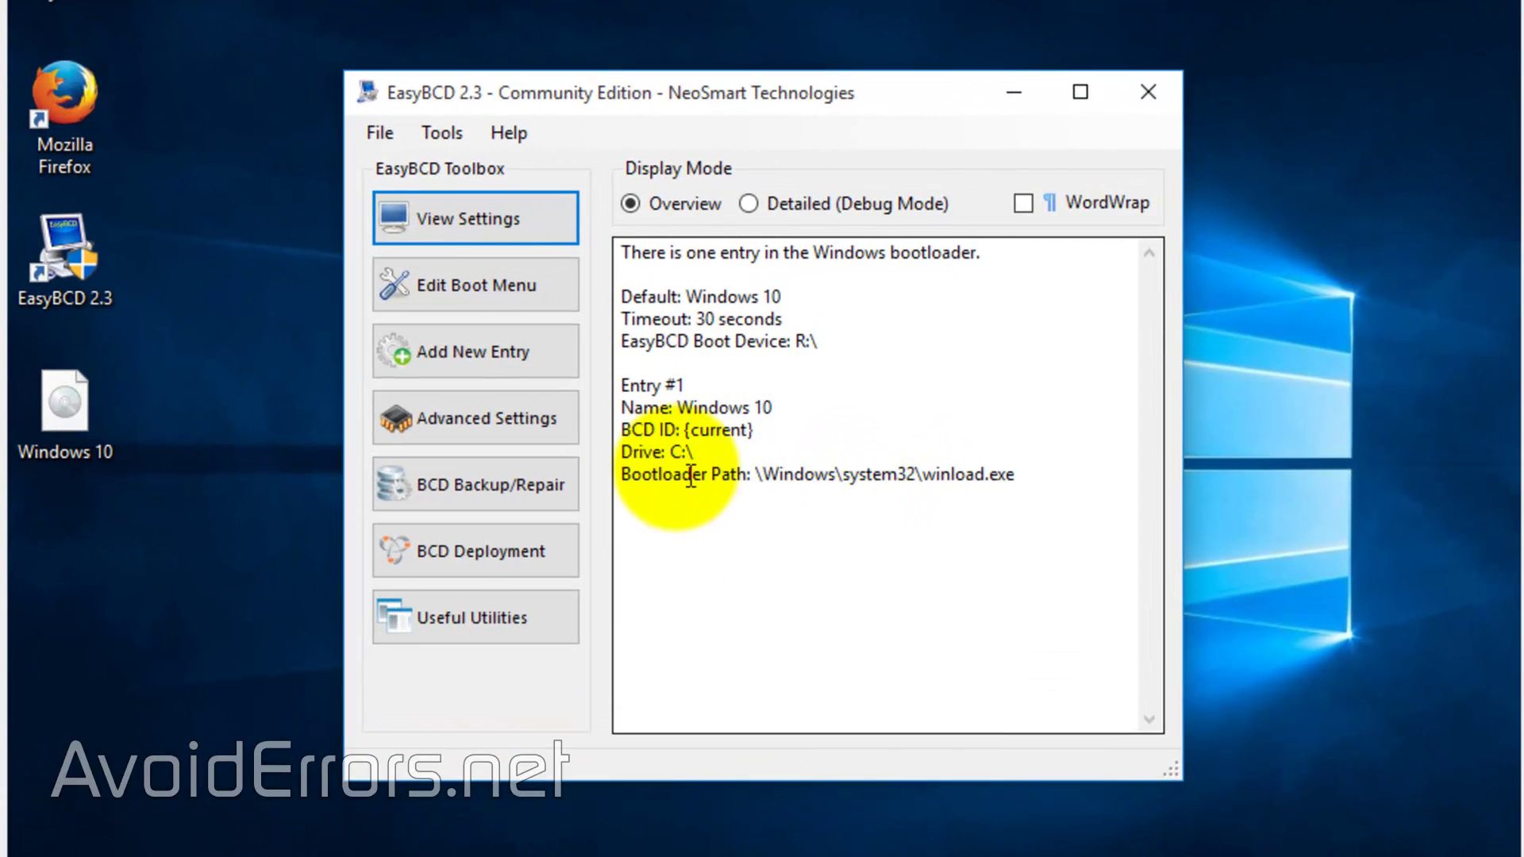
left_click(562, 365)
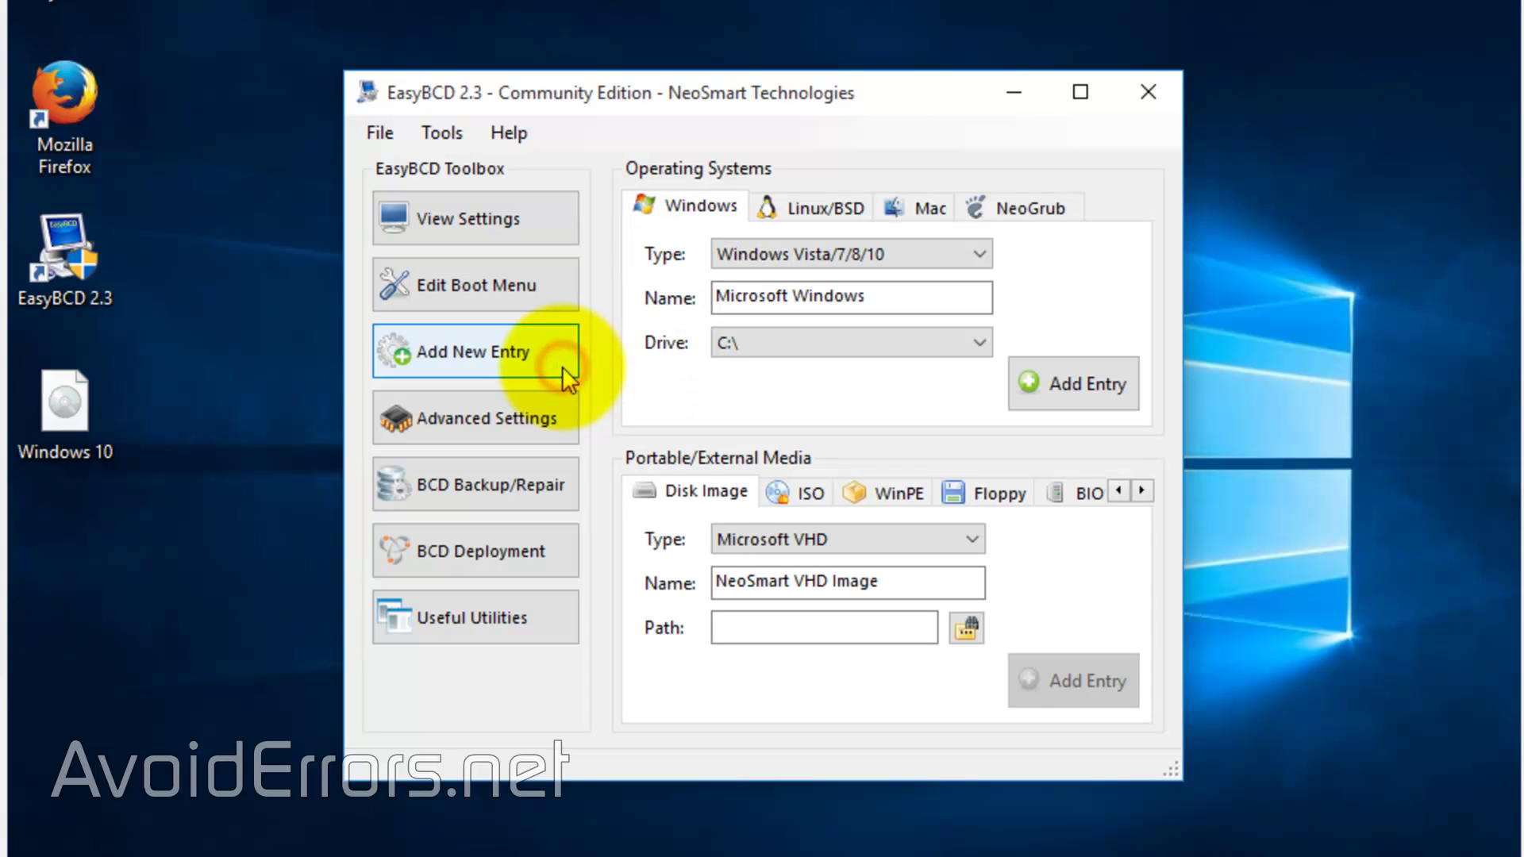
left_click(859, 486)
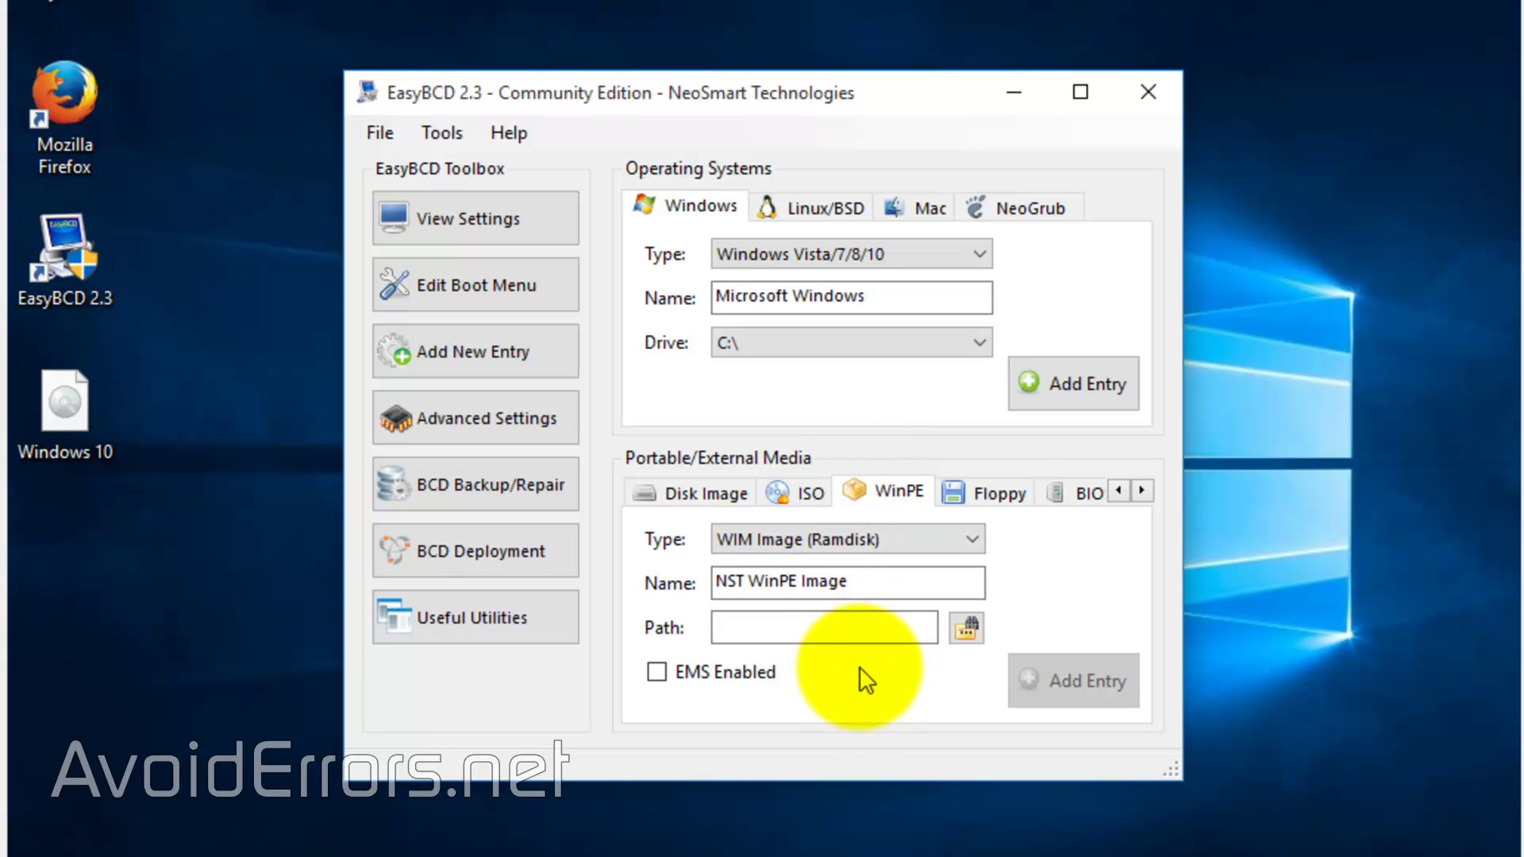
Set the WinPE image path to R:\sources\boot.wim and add the NST WinPE Image entry.
left_click(968, 629)
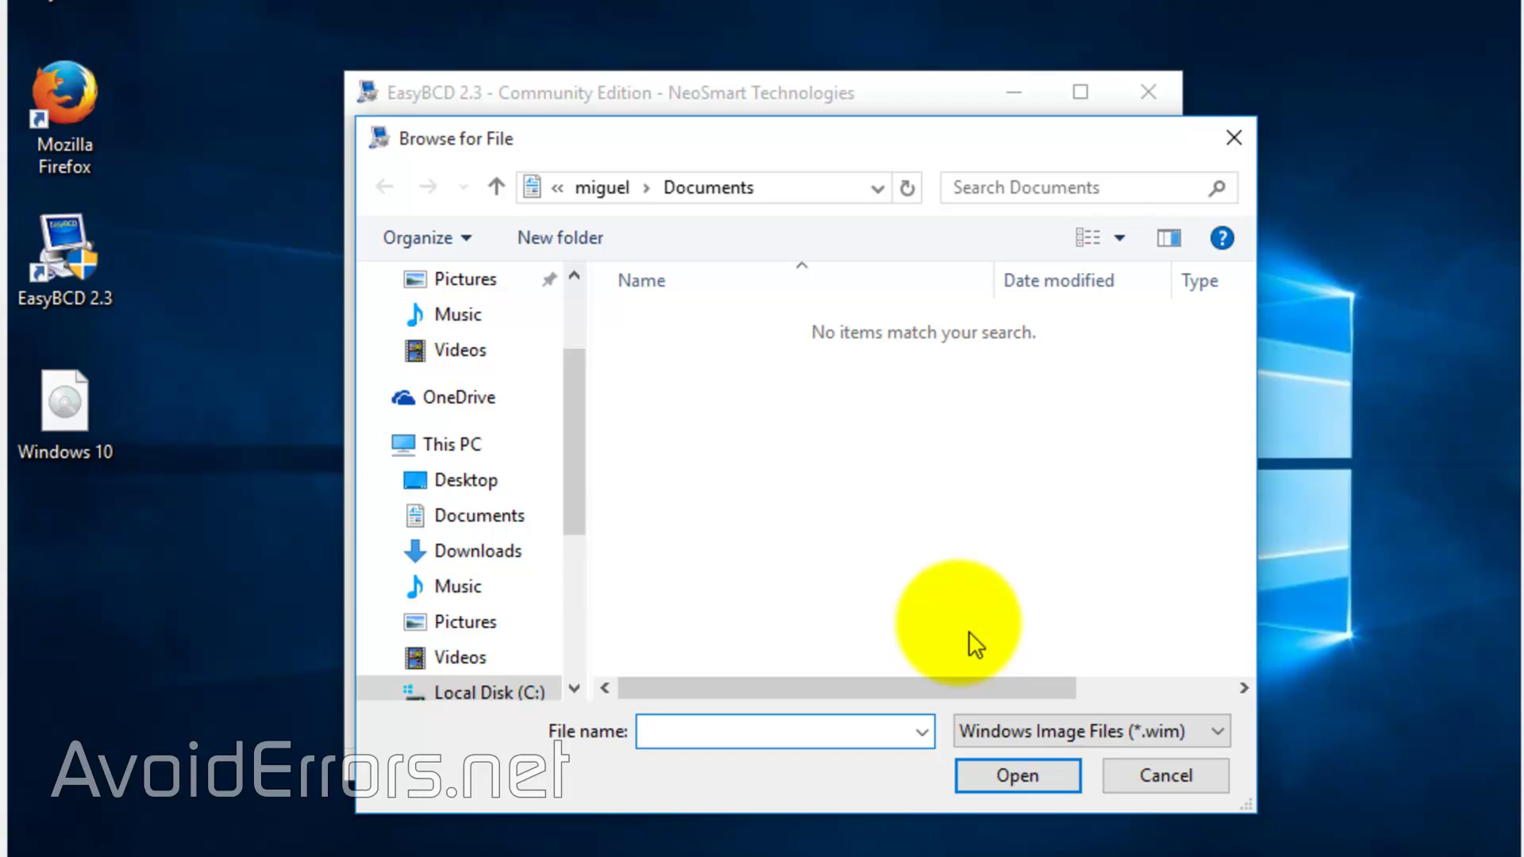
left_click_drag(574, 421, 560, 522)
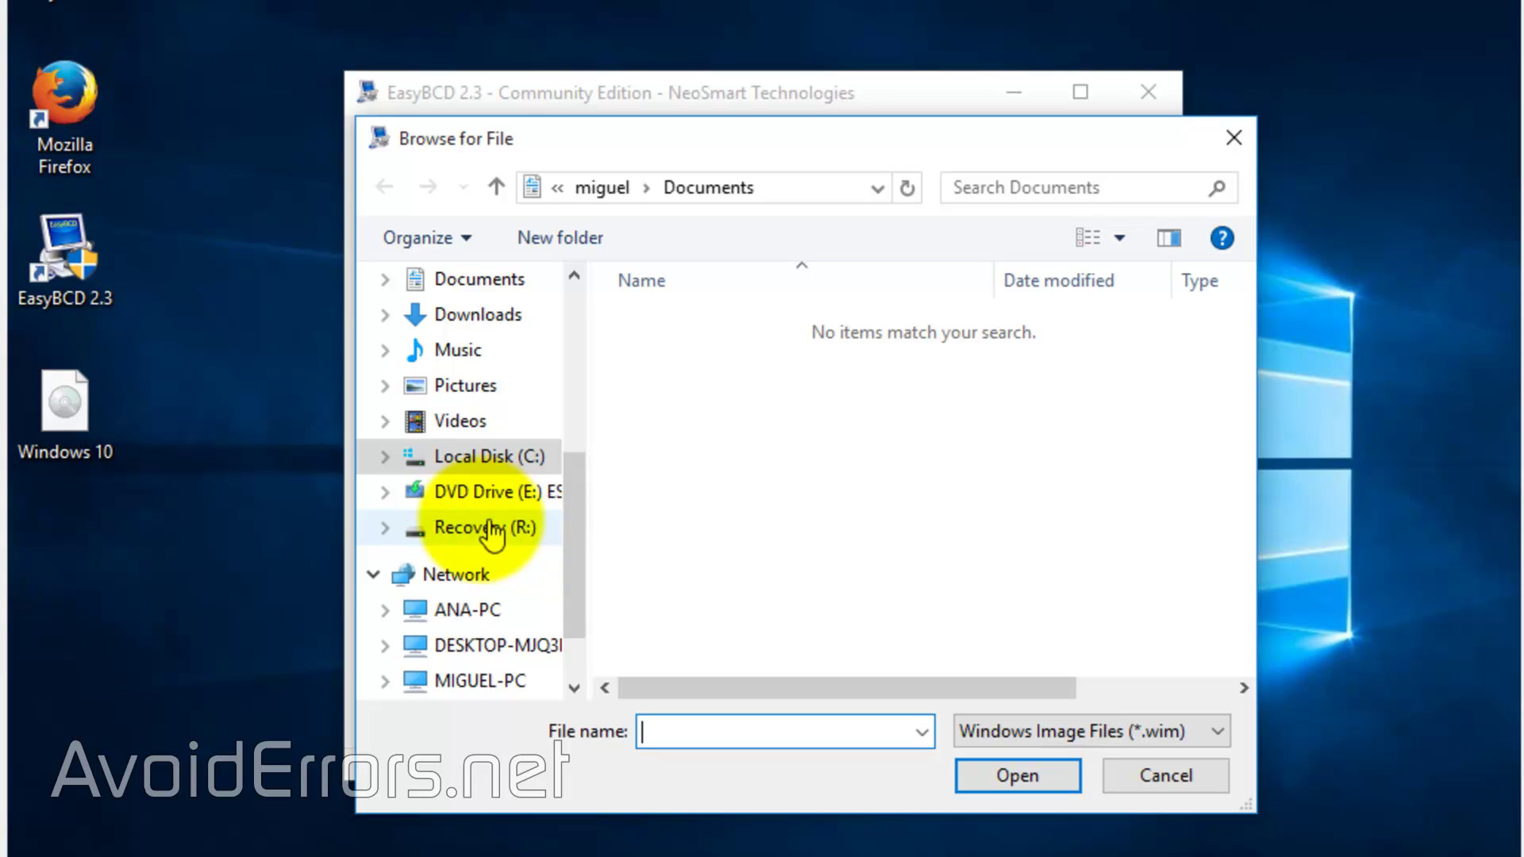
left_click(464, 530)
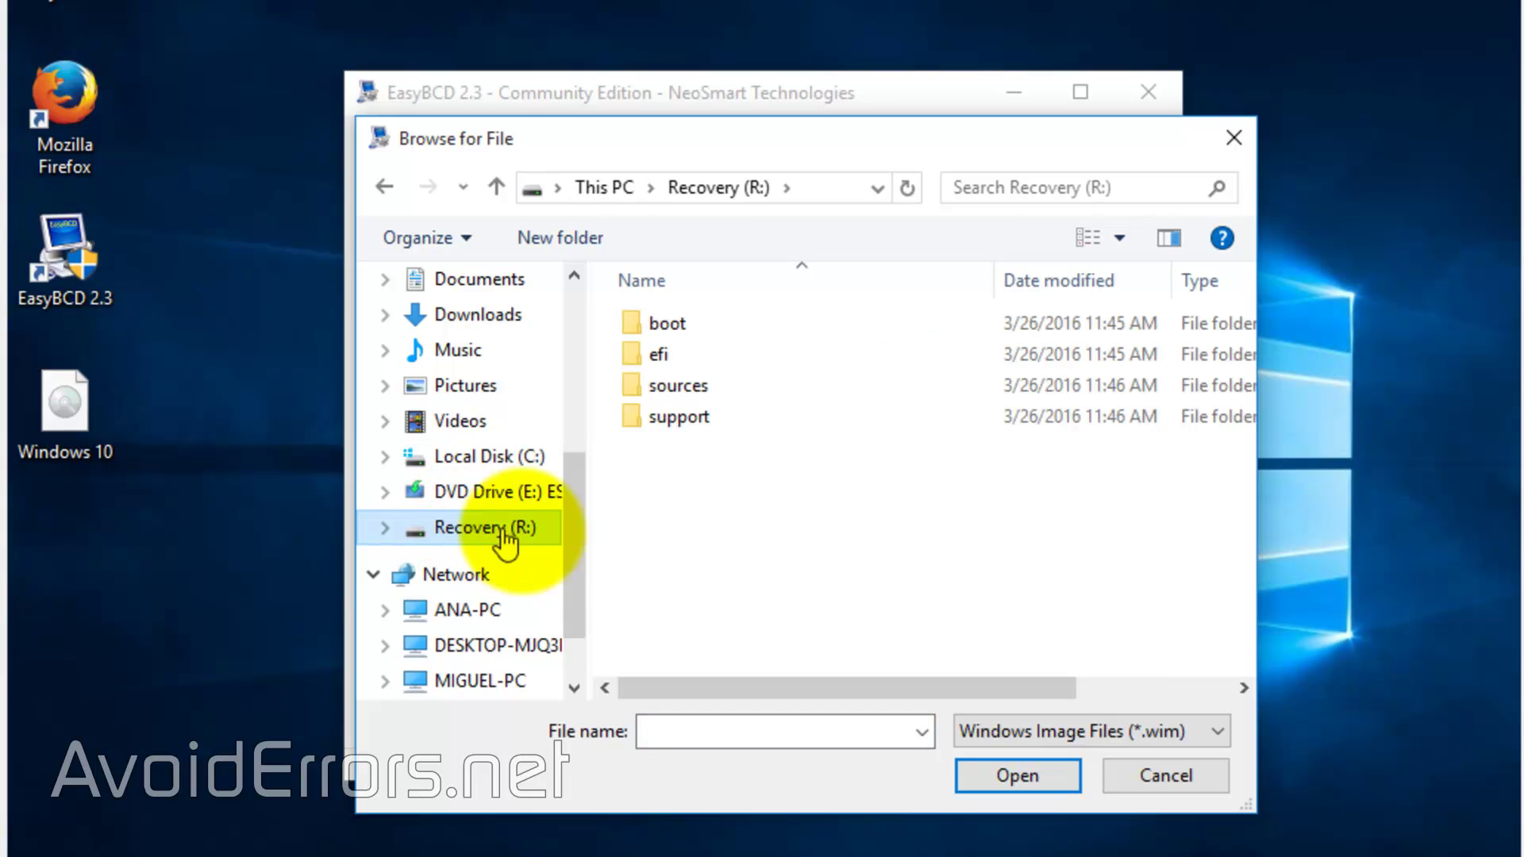
double_click(711, 387)
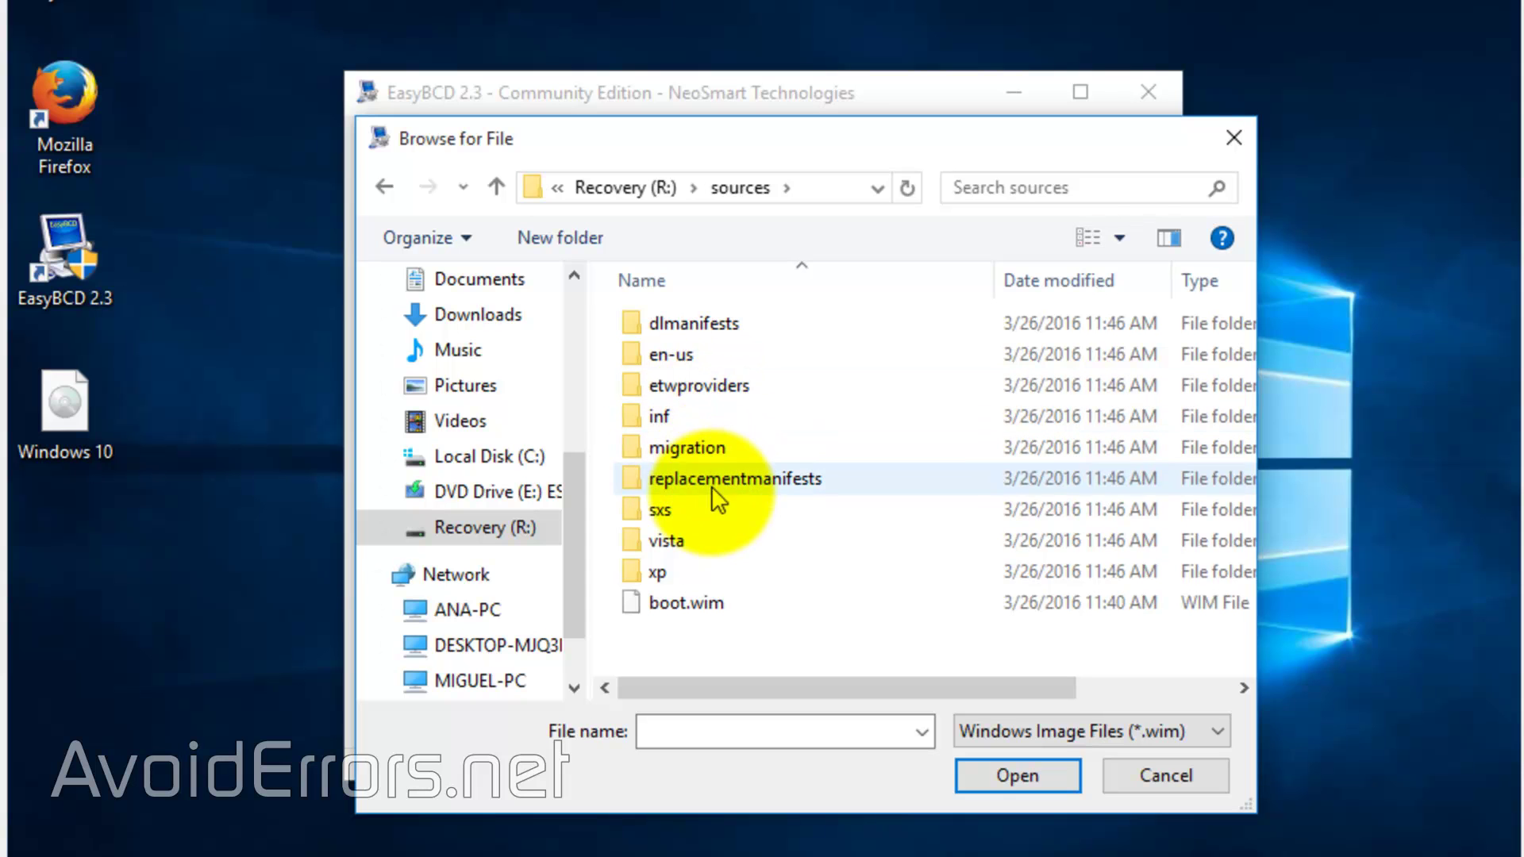
left_click(685, 604)
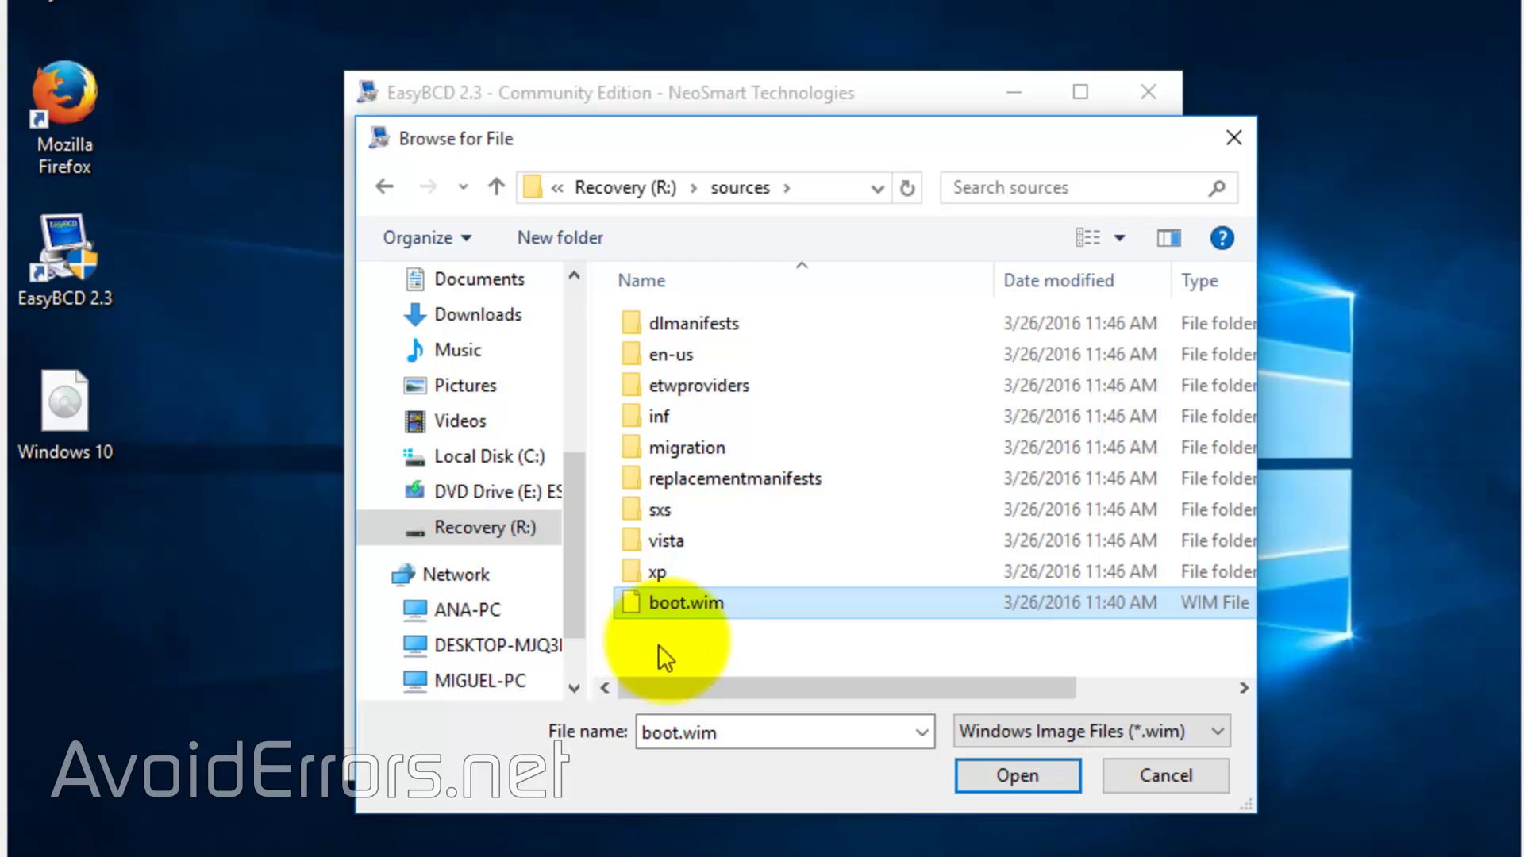
double_click(702, 602)
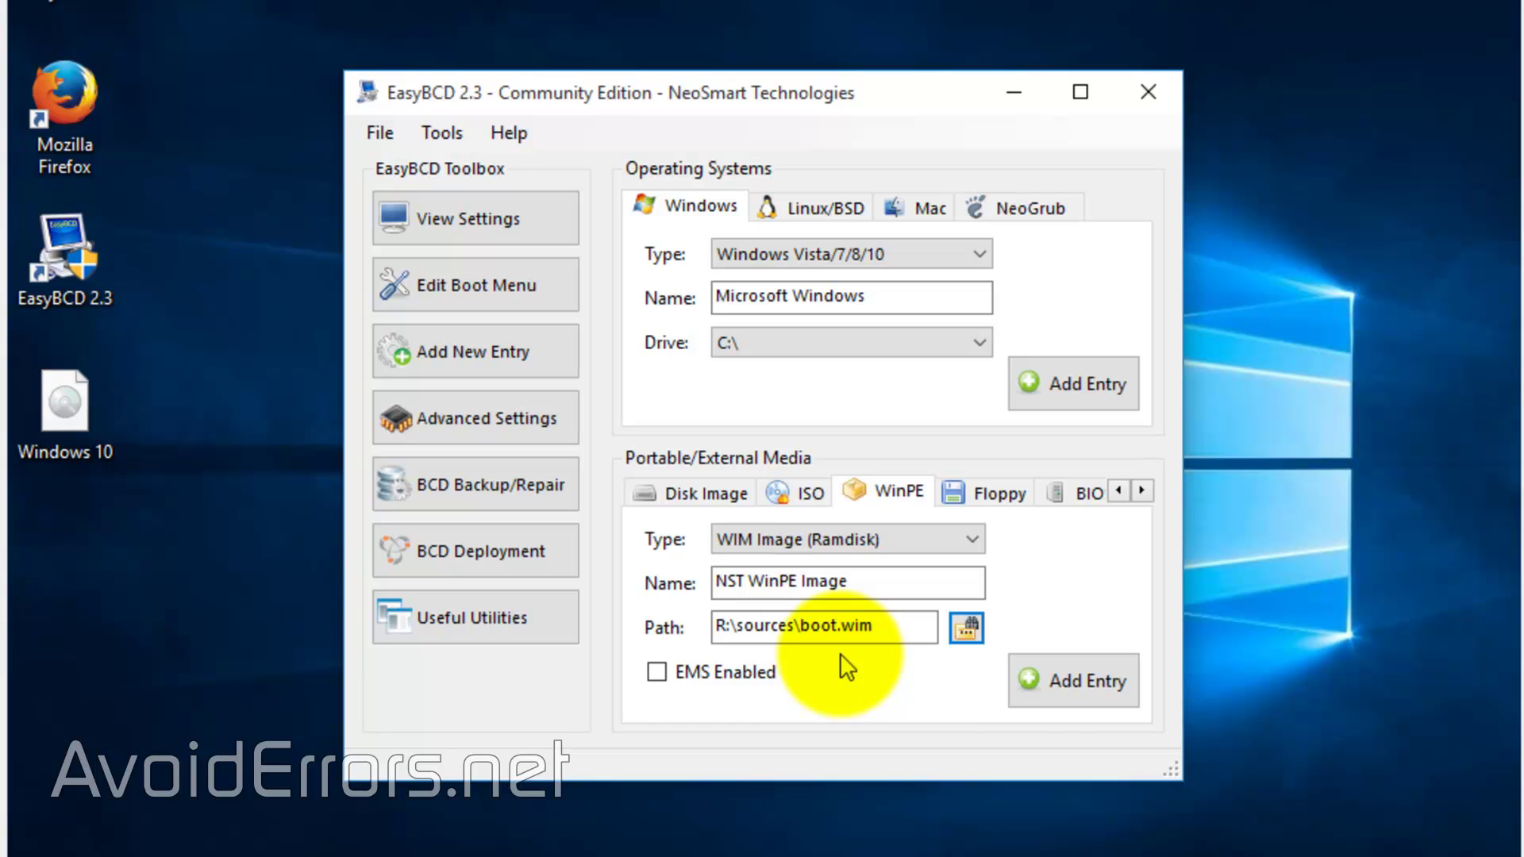
left_click(1025, 700)
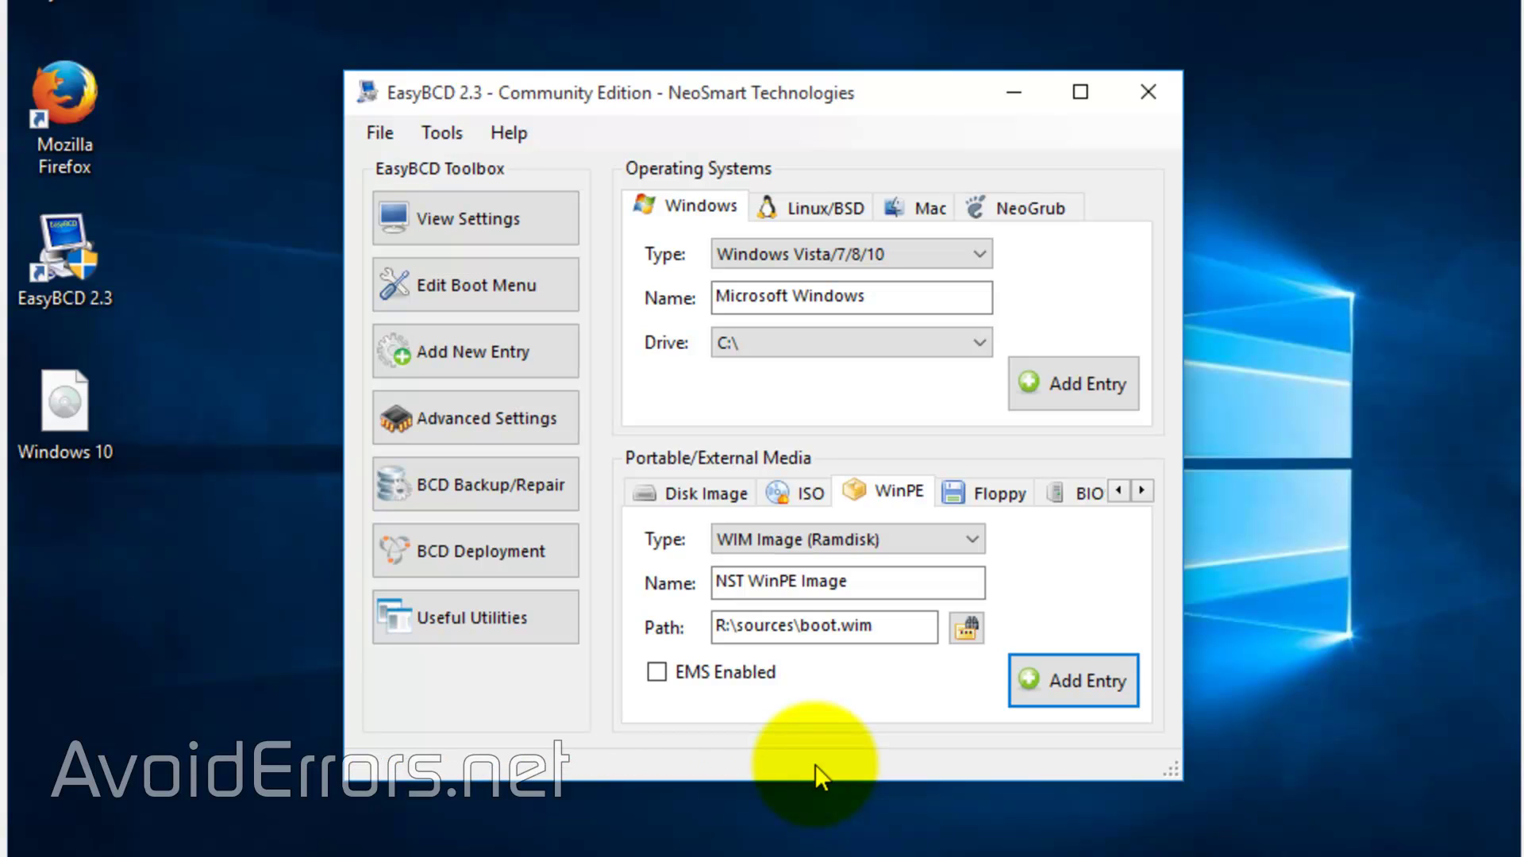
Rename the NST WinPE Image boot entry to 'Windows 10 Recovery'.
left_click(522, 293)
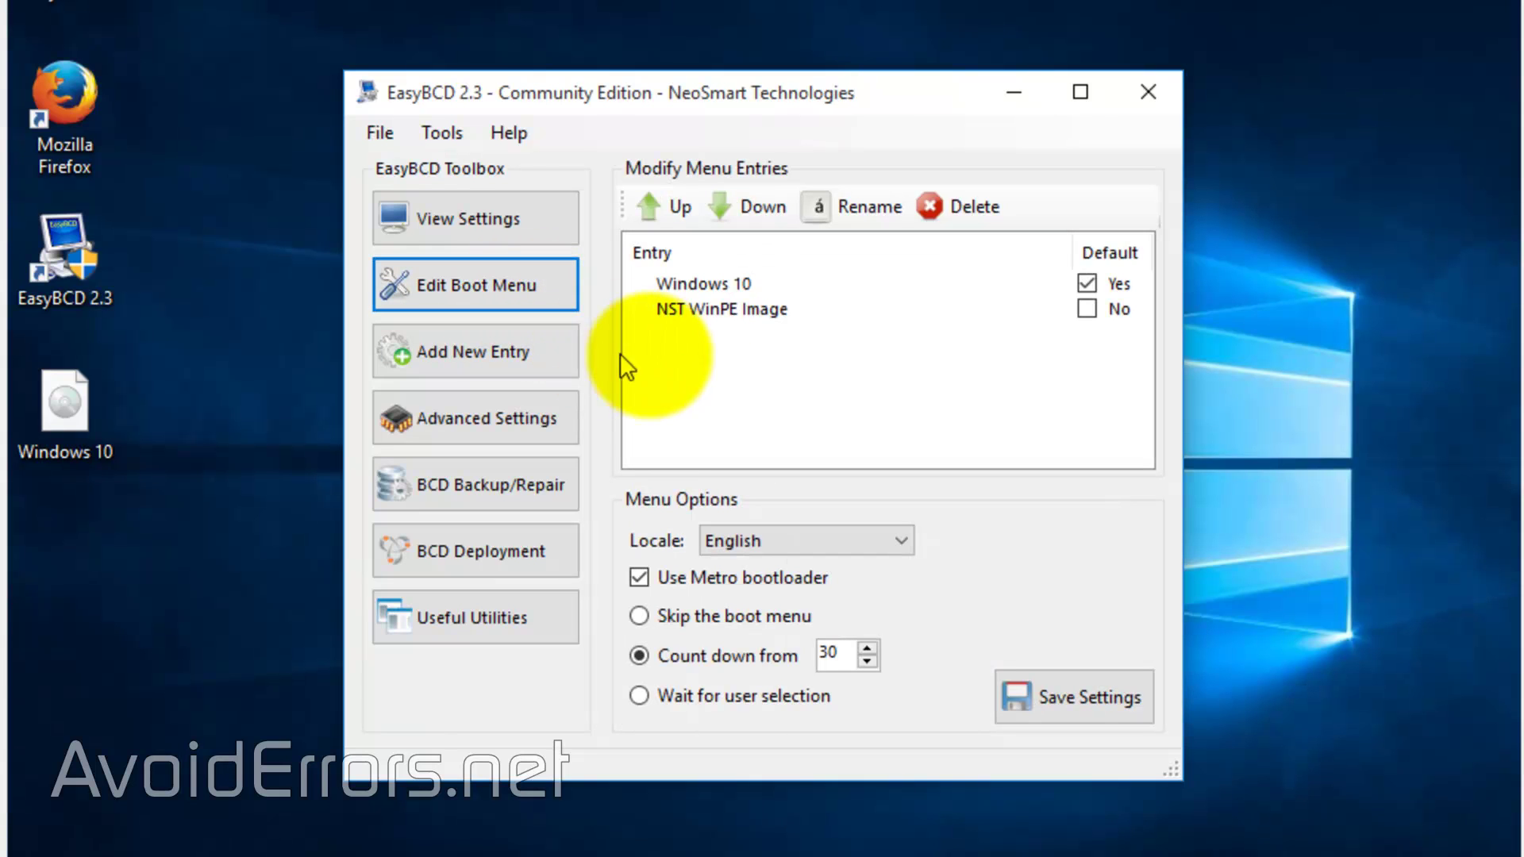
left_click(750, 312)
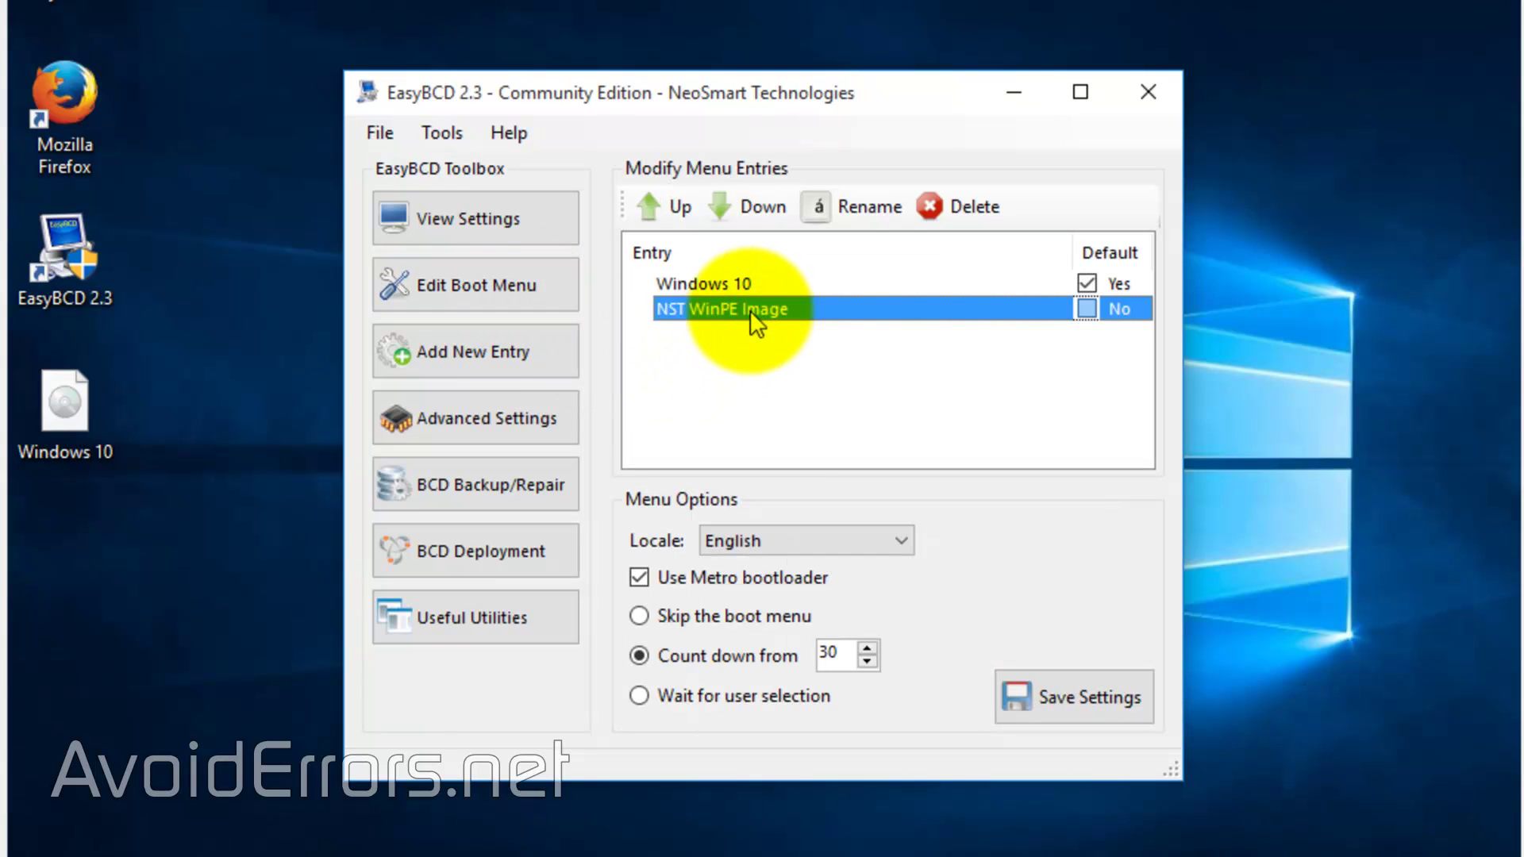
left_click(861, 208)
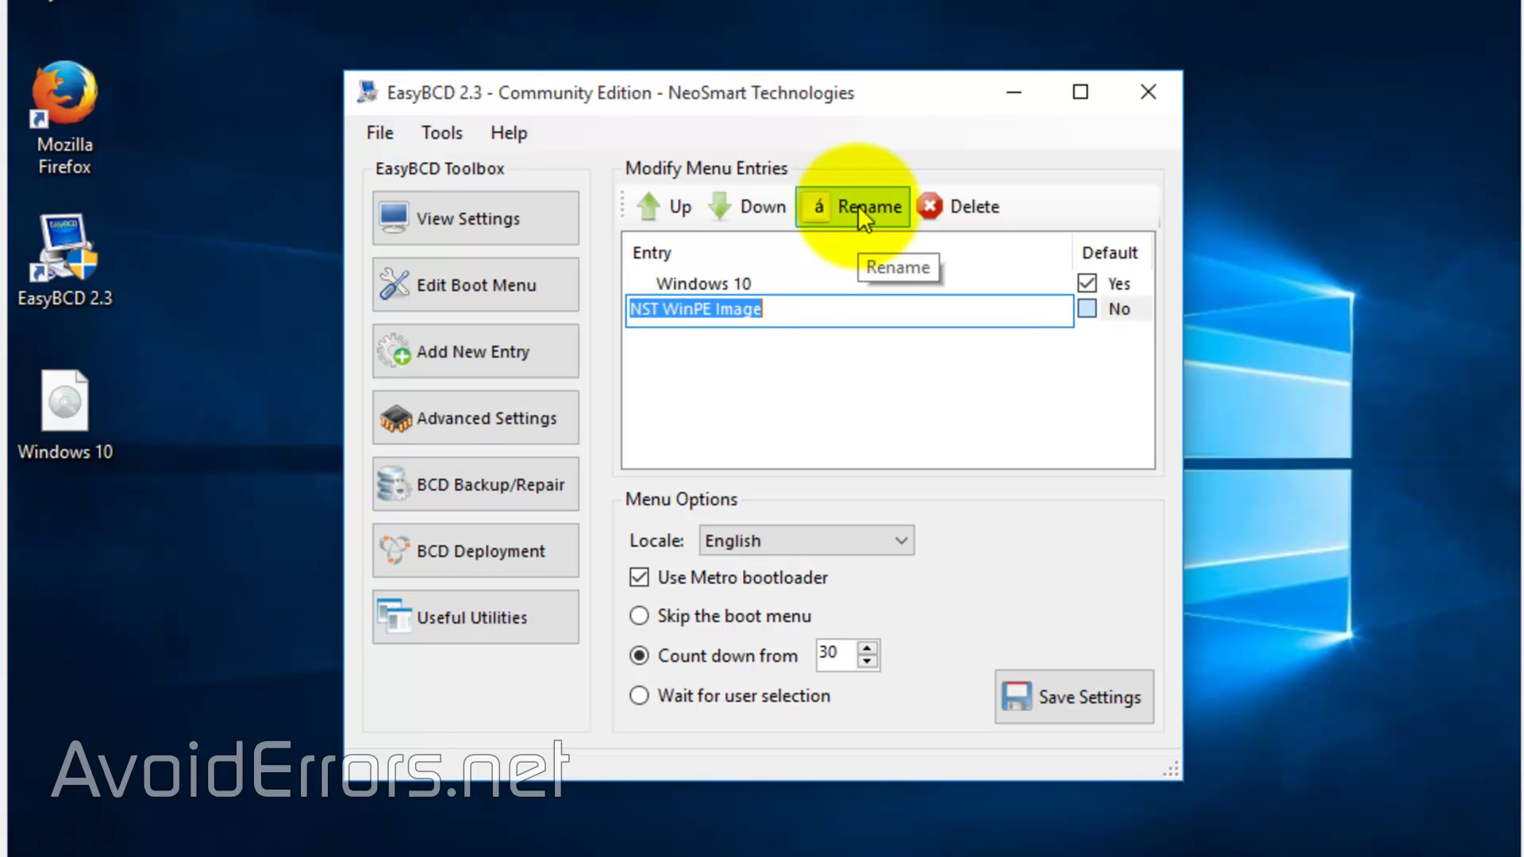
type("Windows 10 Red")
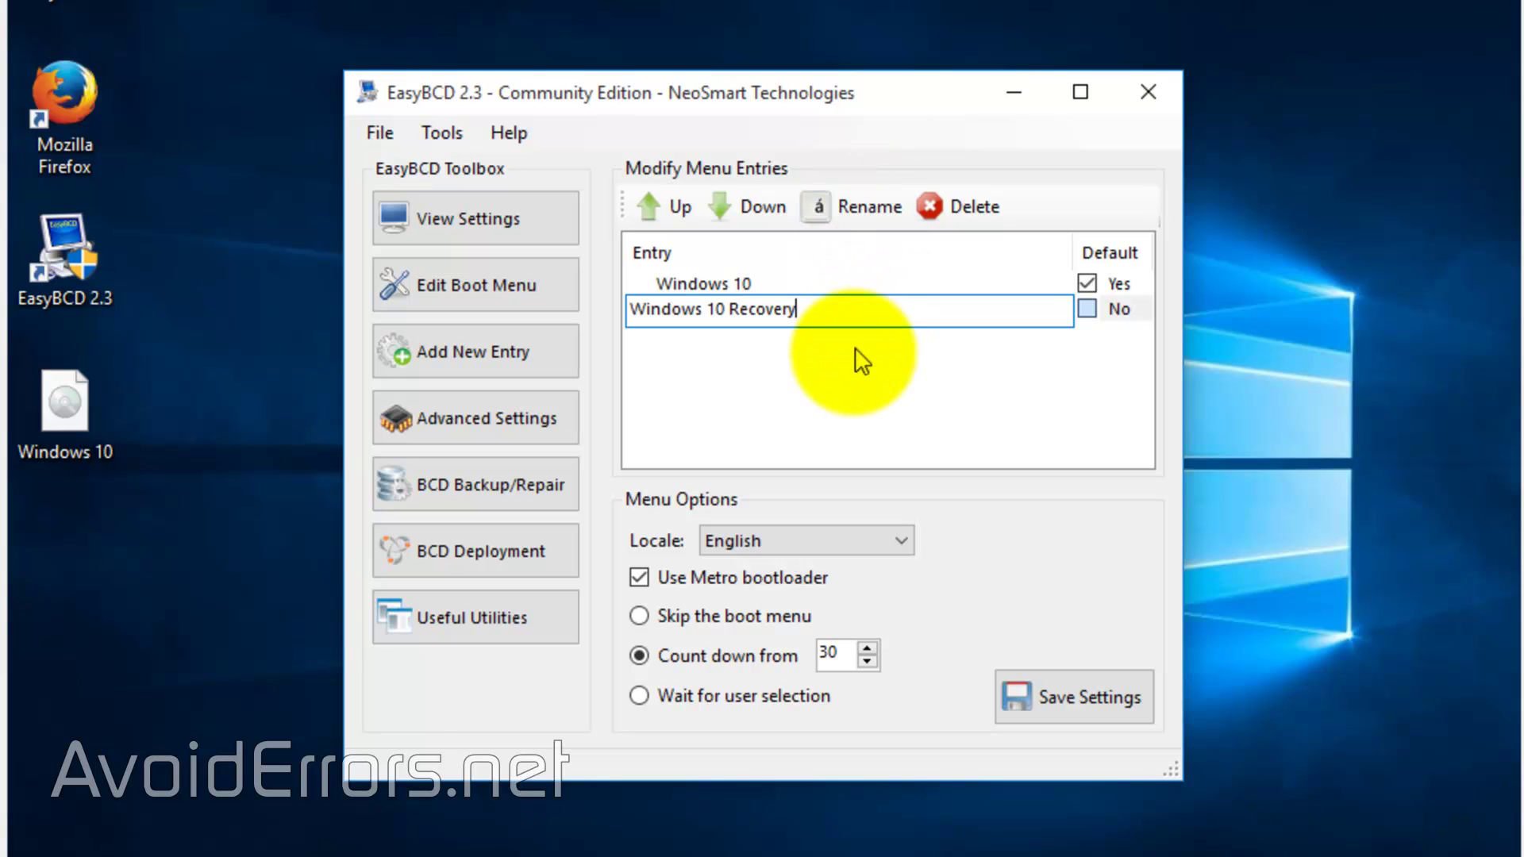
left_click(833, 400)
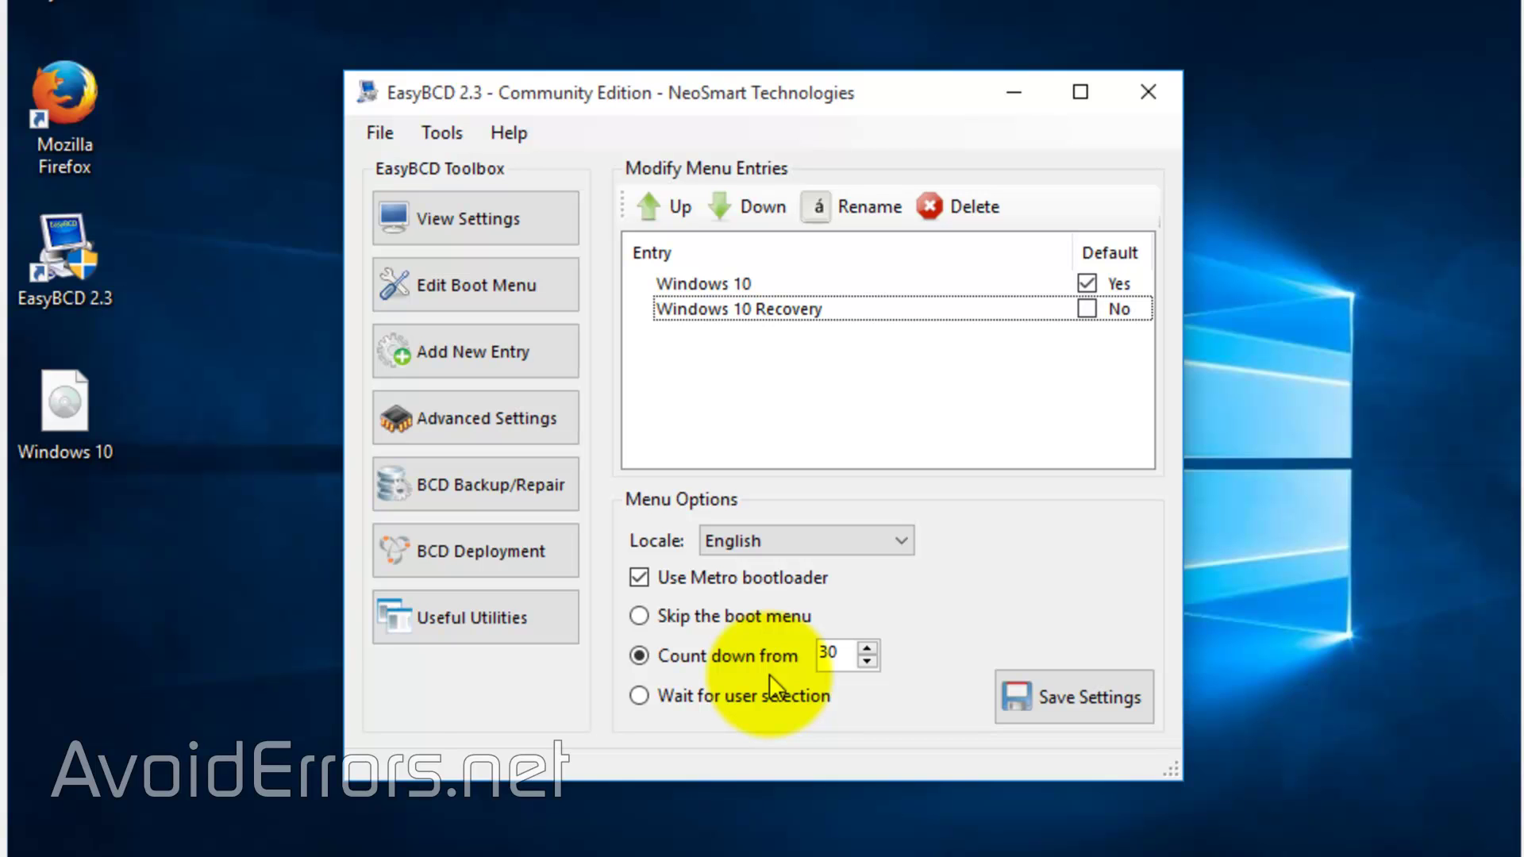
Set the boot menu countdown to 15 seconds and save the settings.
left_click_drag(842, 653, 812, 653)
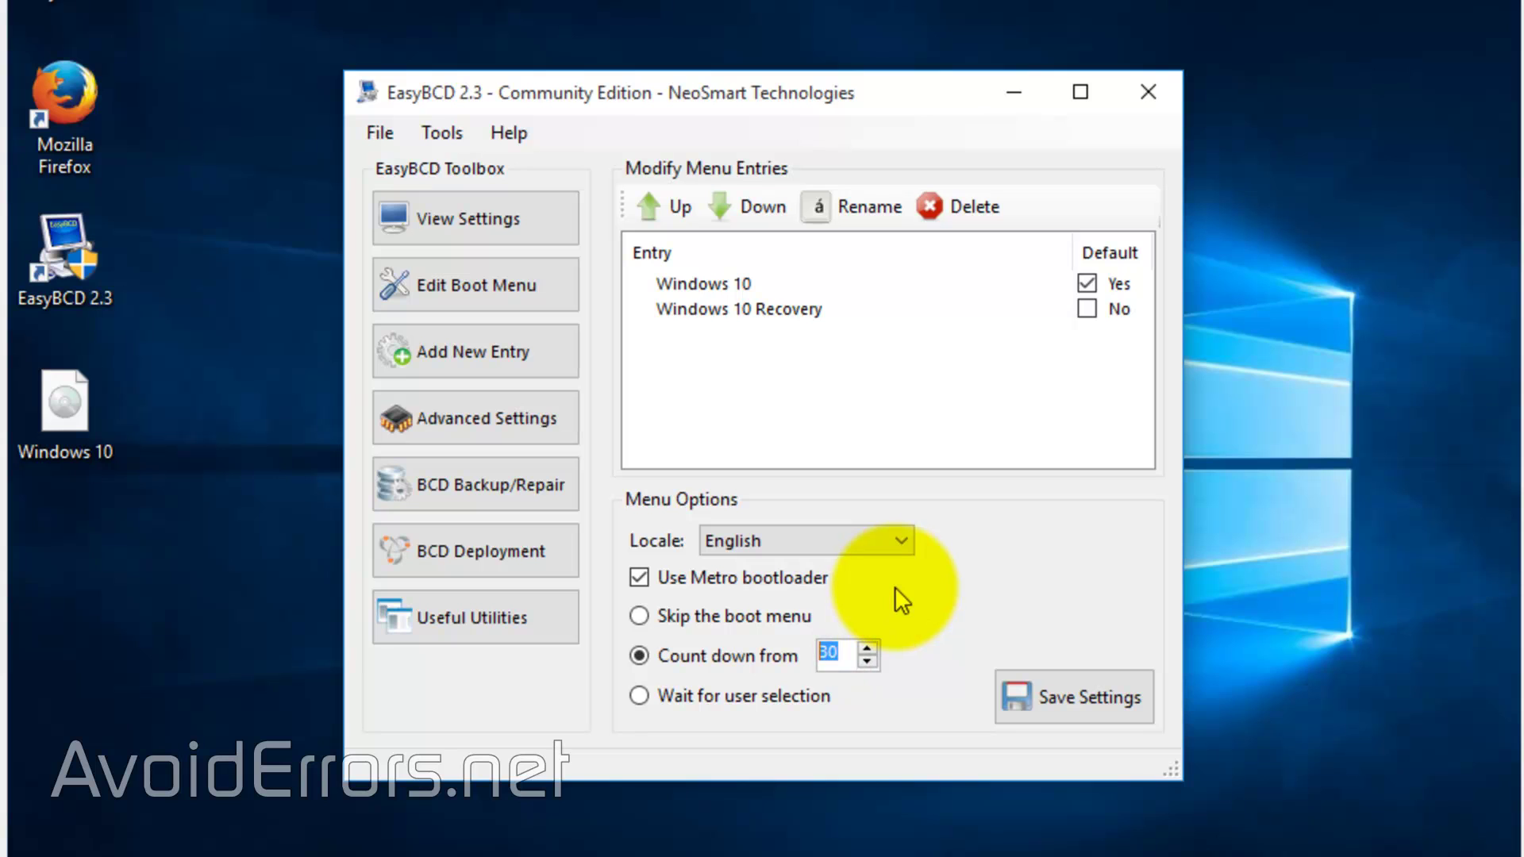
type("15")
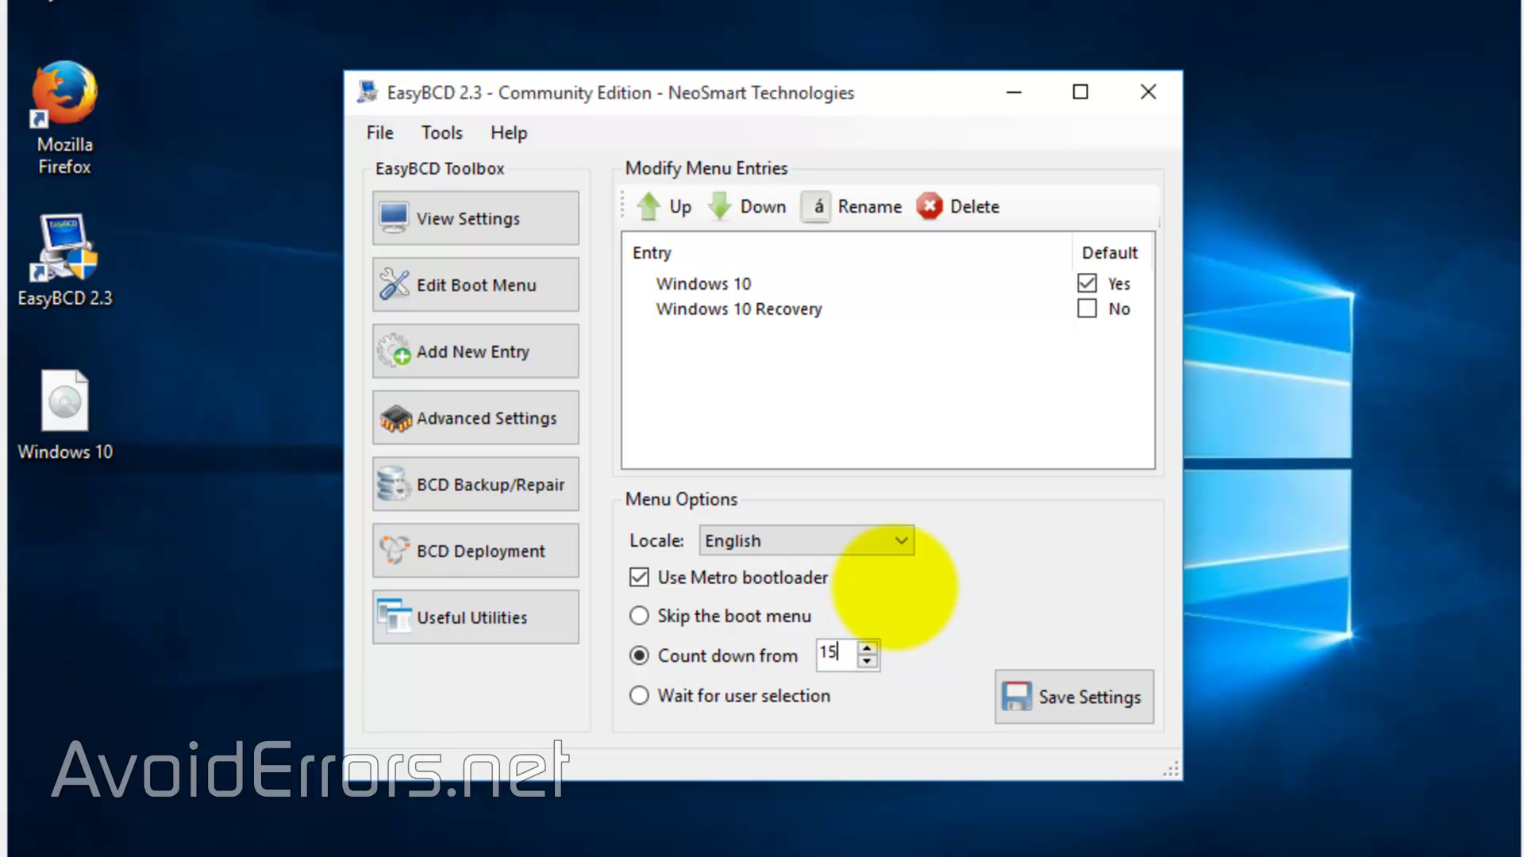
left_click(1030, 708)
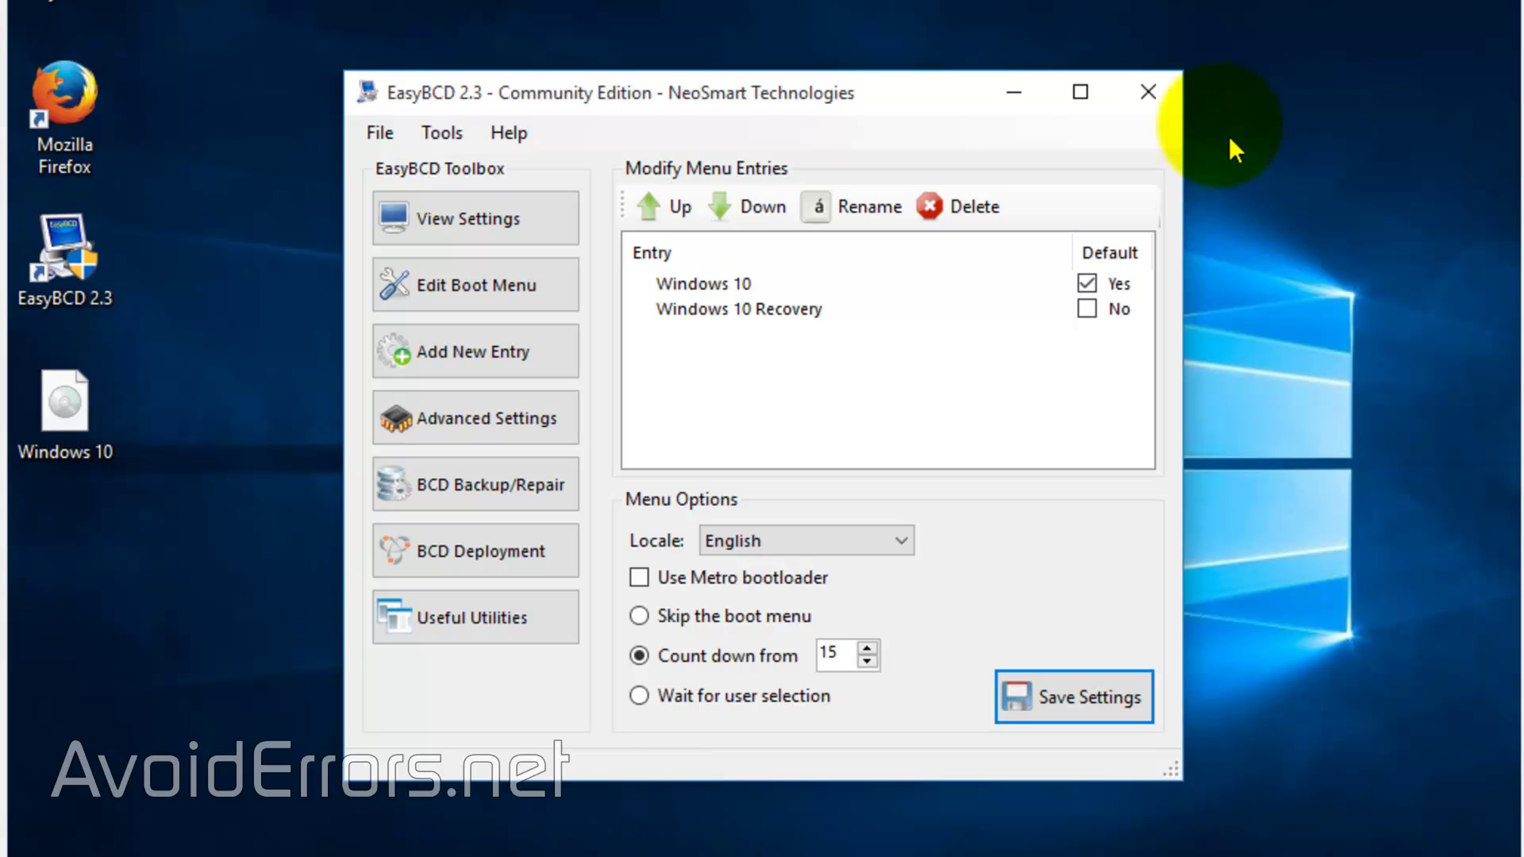
Close EasyBCD and restart the PC from the Start menu's power options.
left_click(1161, 92)
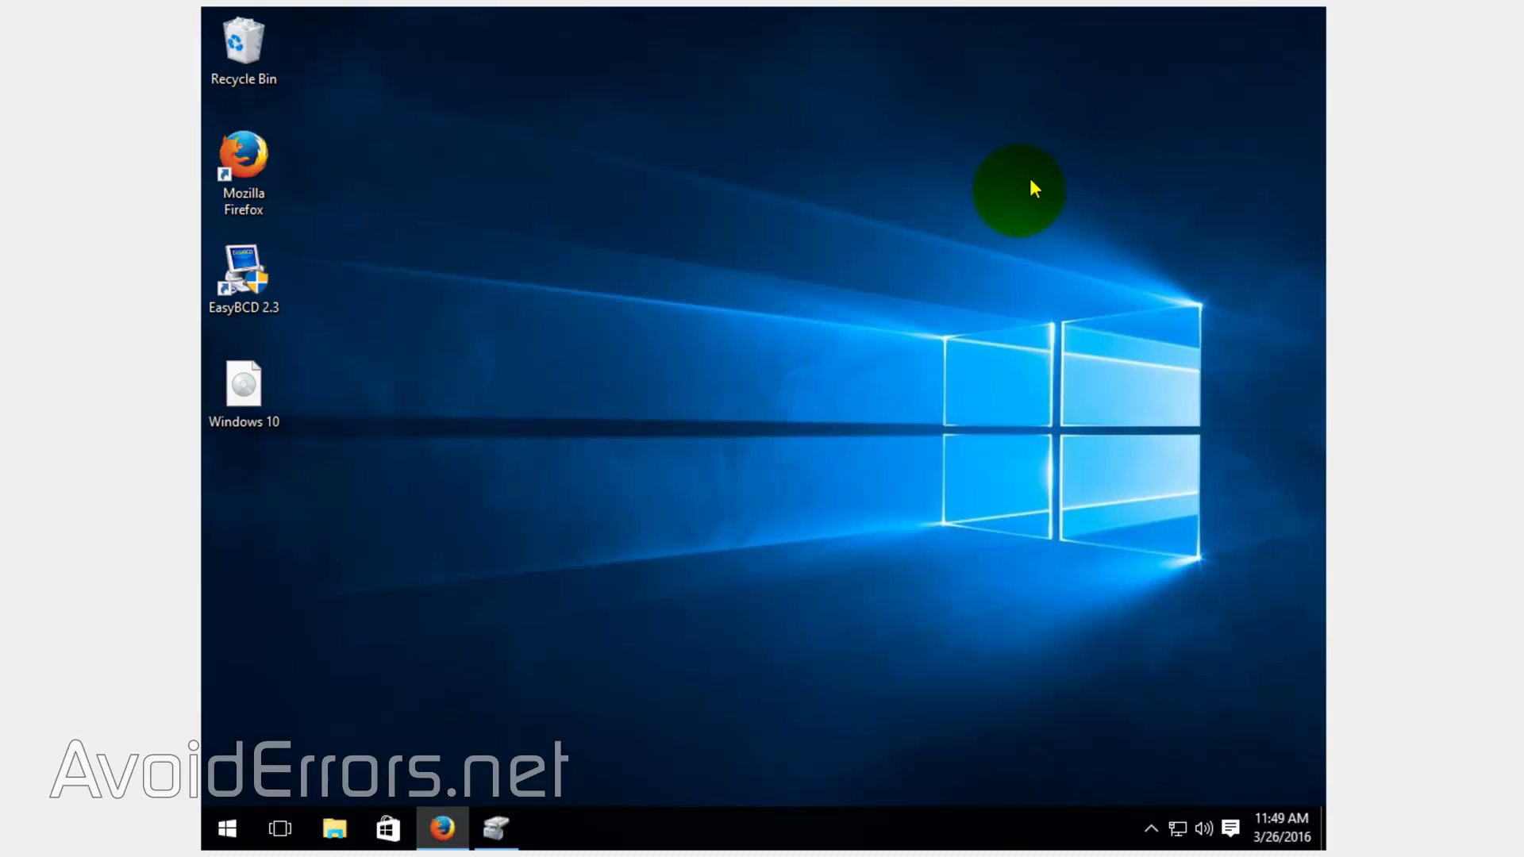
left_click(227, 830)
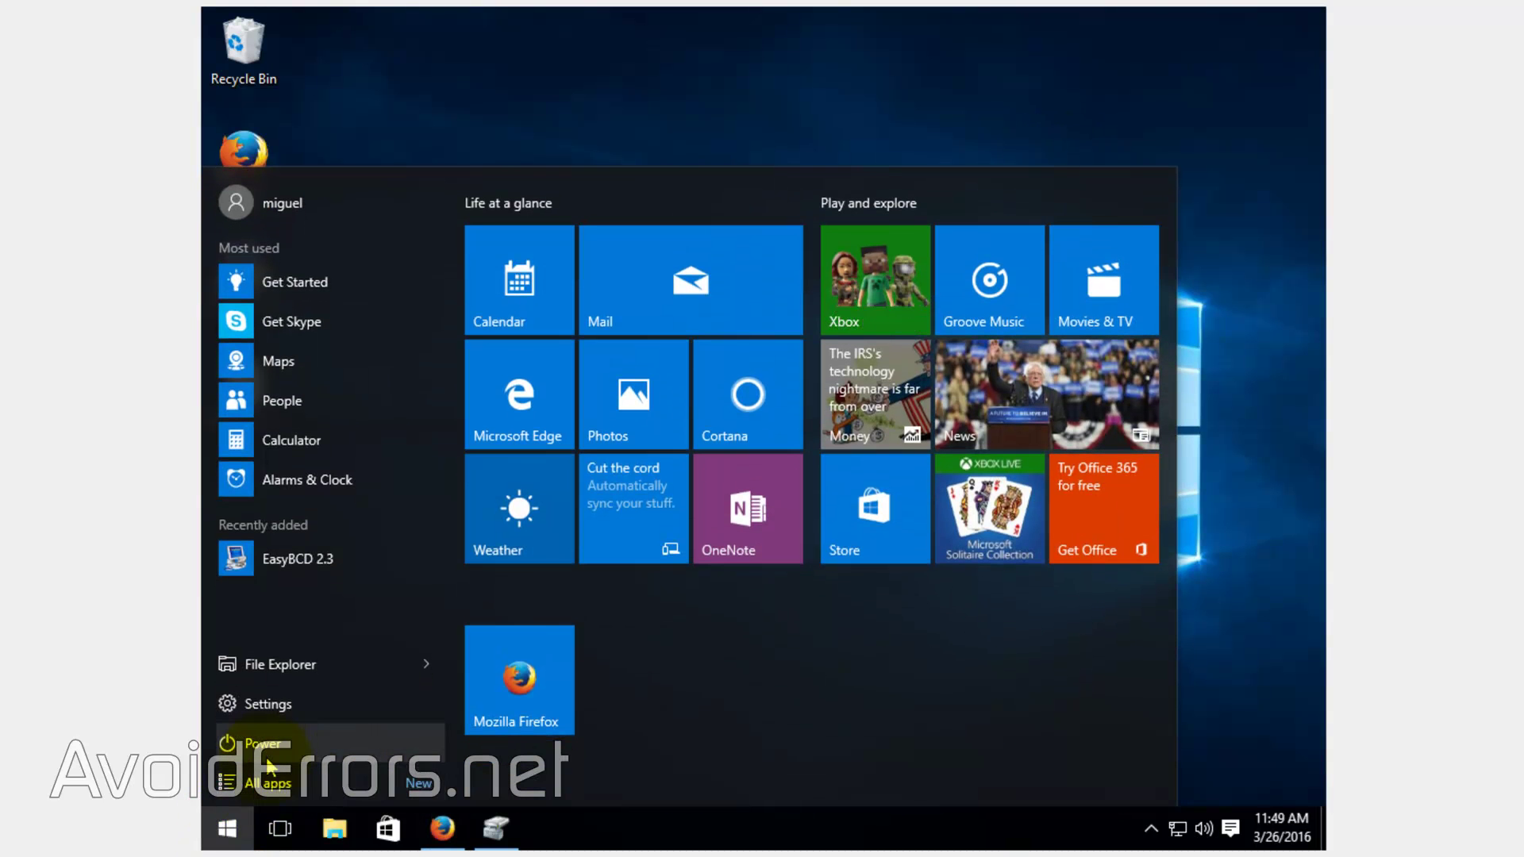
left_click(271, 756)
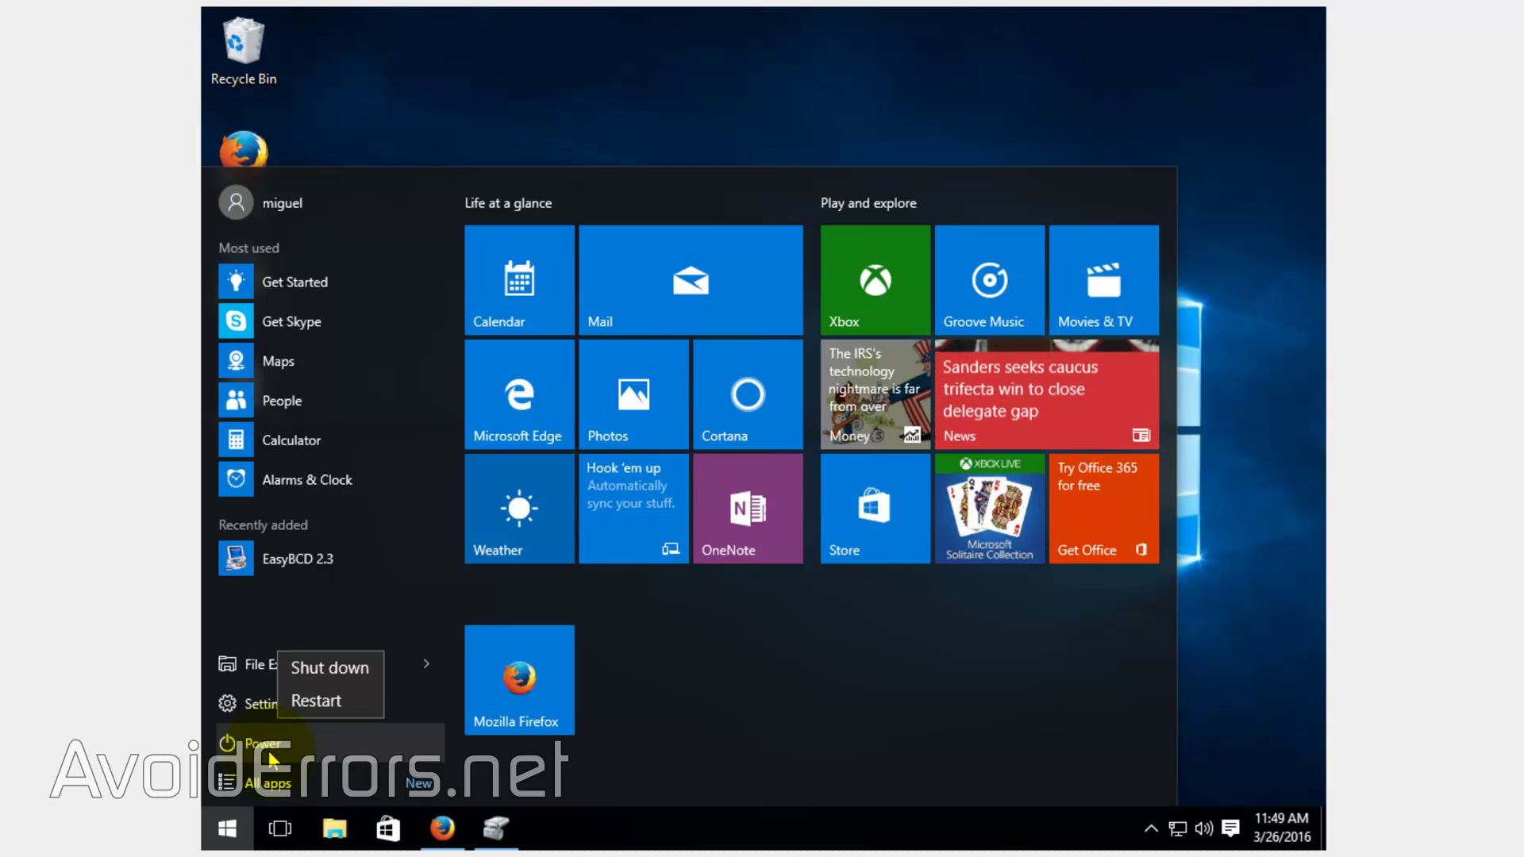
left_click(310, 702)
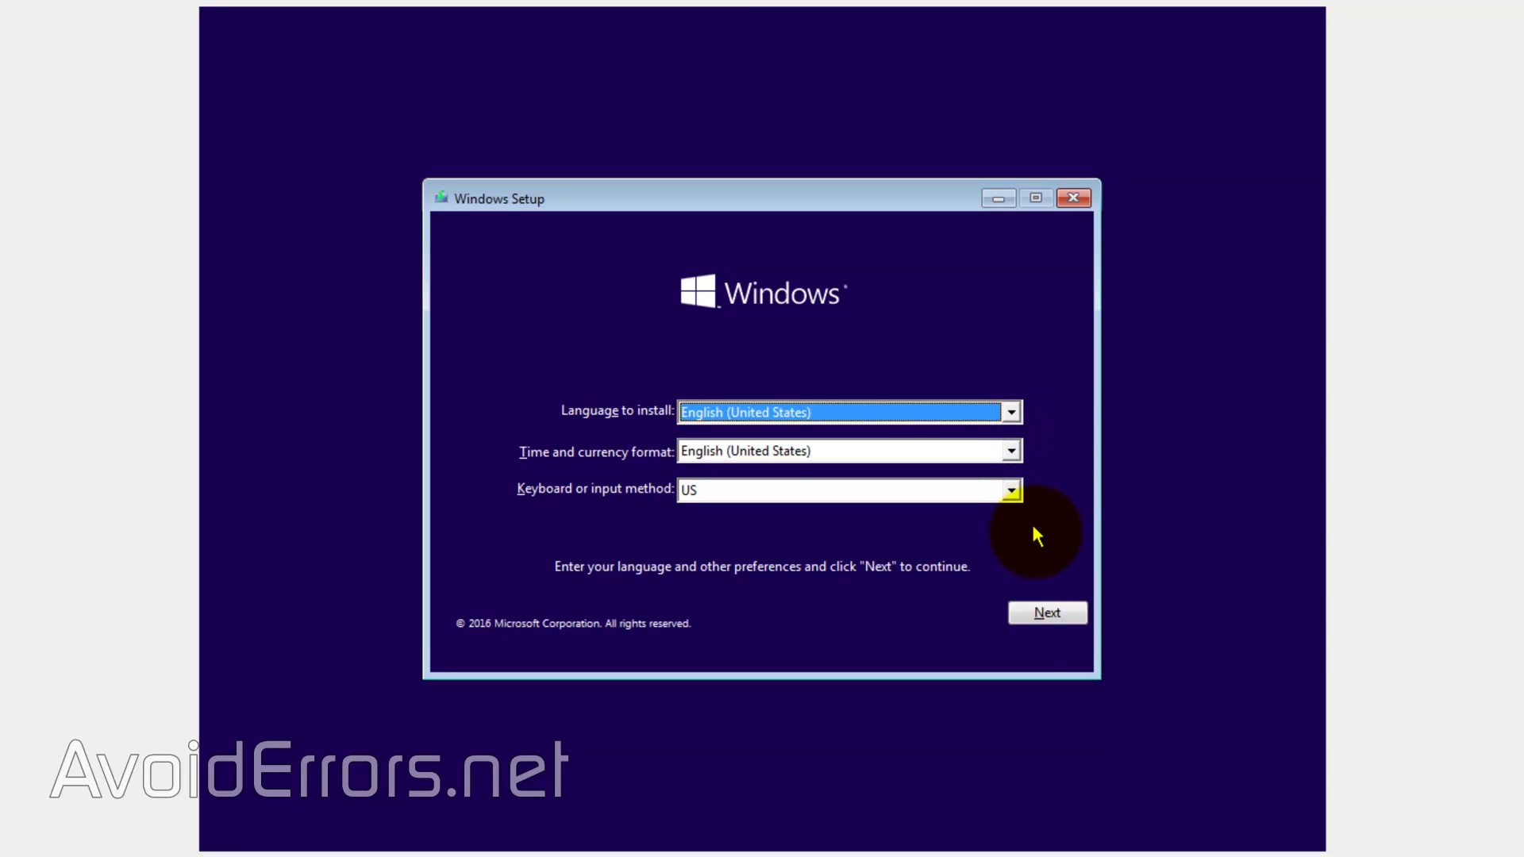
Start Windows Setup without a product key, accept the license terms and choose Custom install.
left_click(1025, 622)
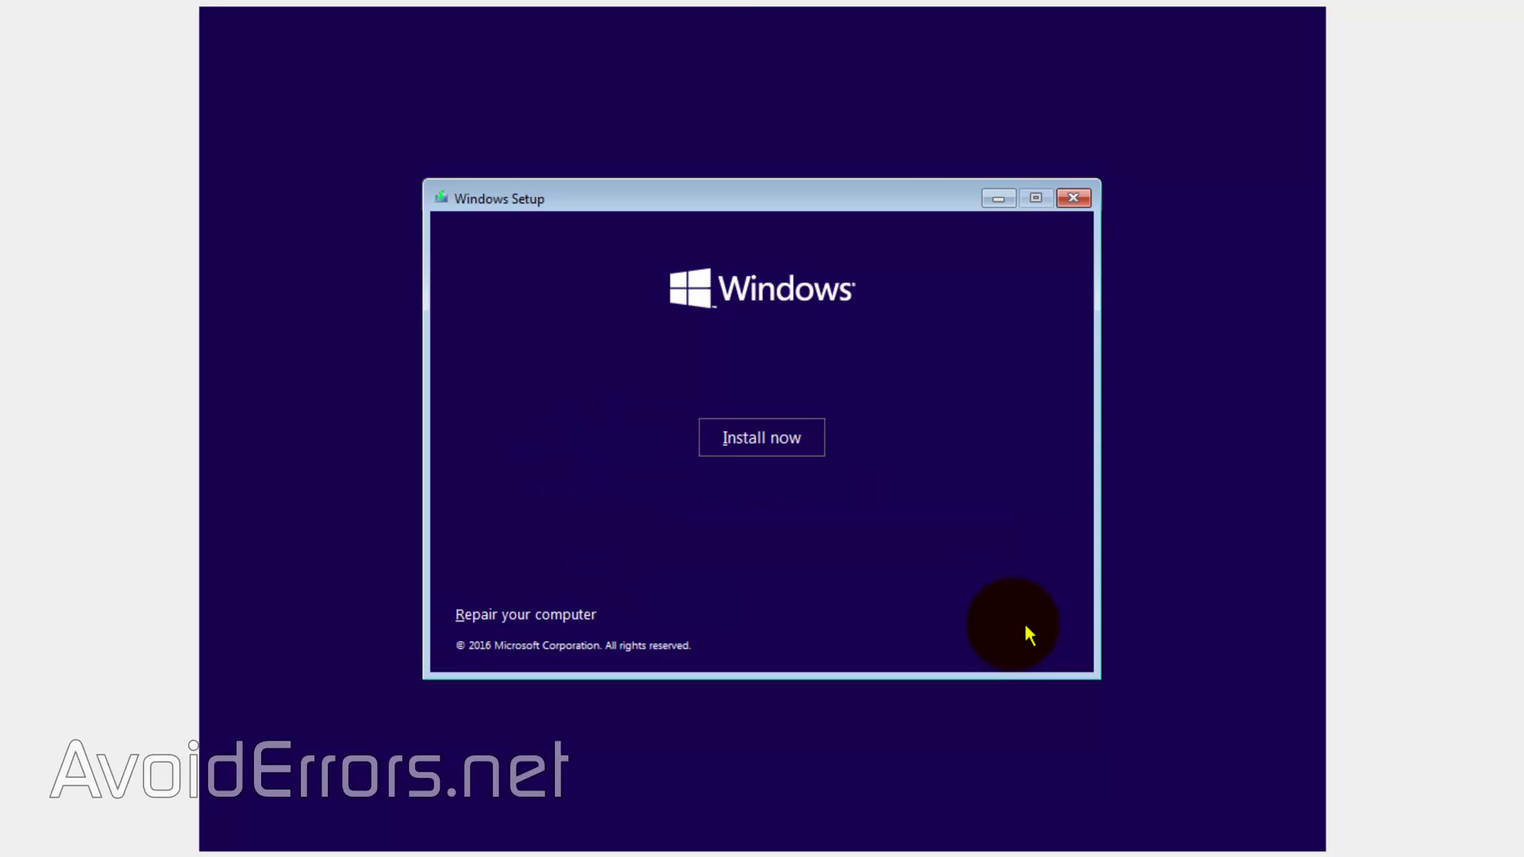
left_click(807, 450)
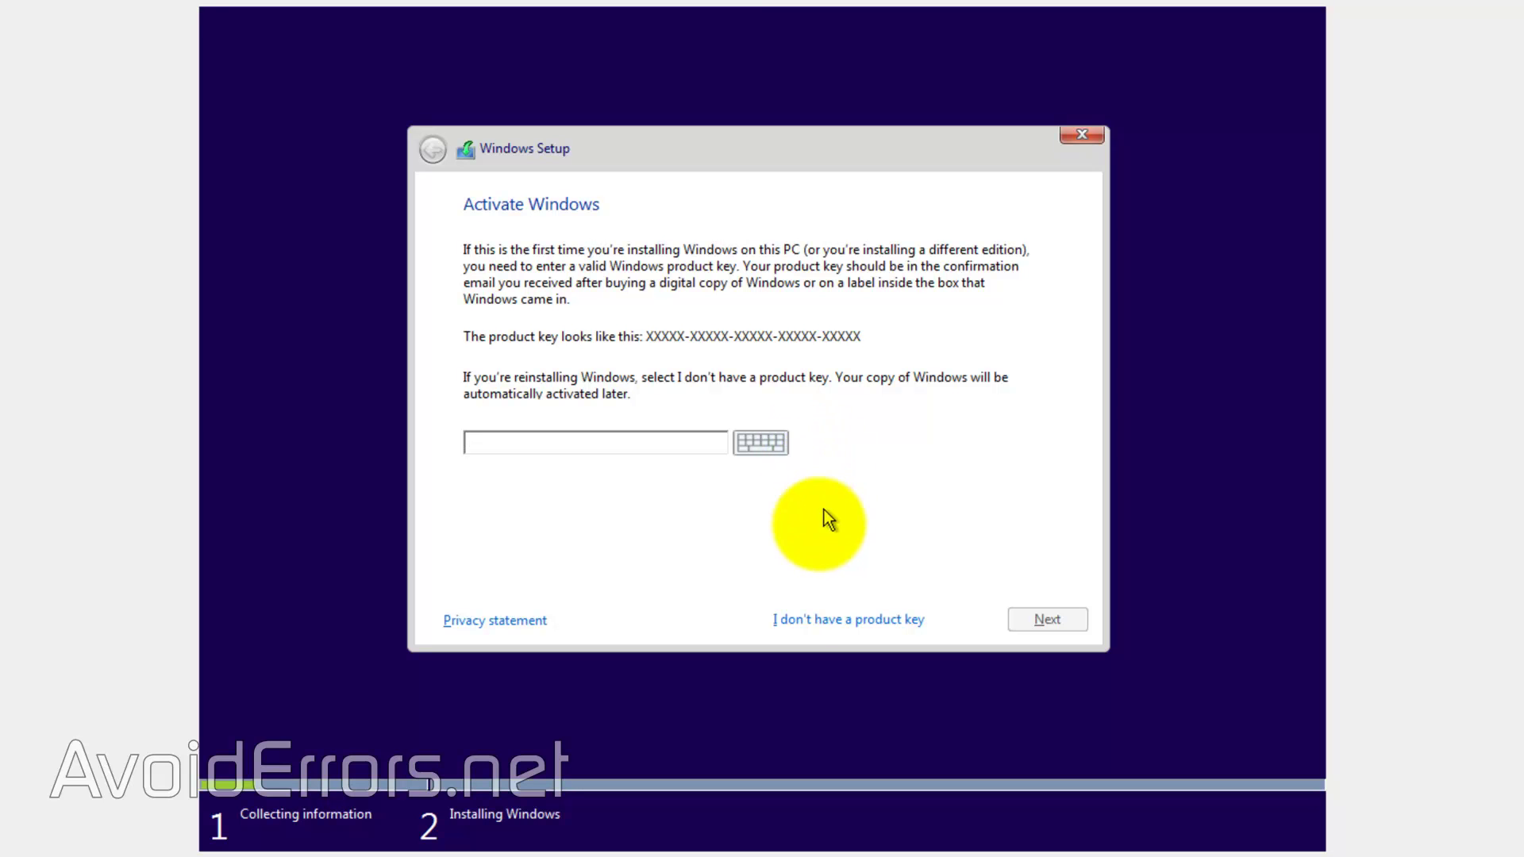
left_click(784, 620)
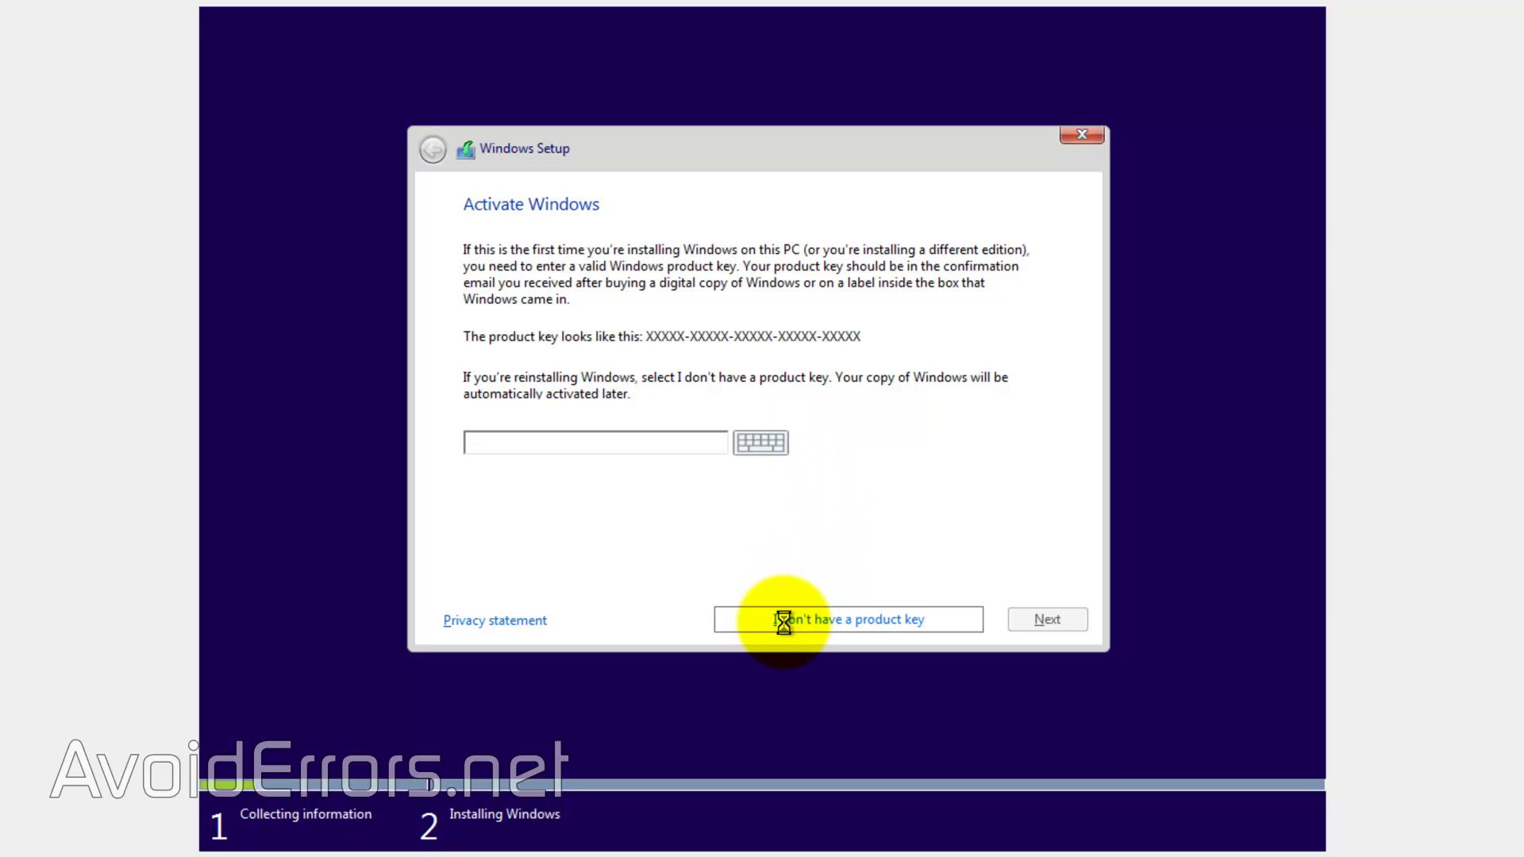
left_click(1018, 623)
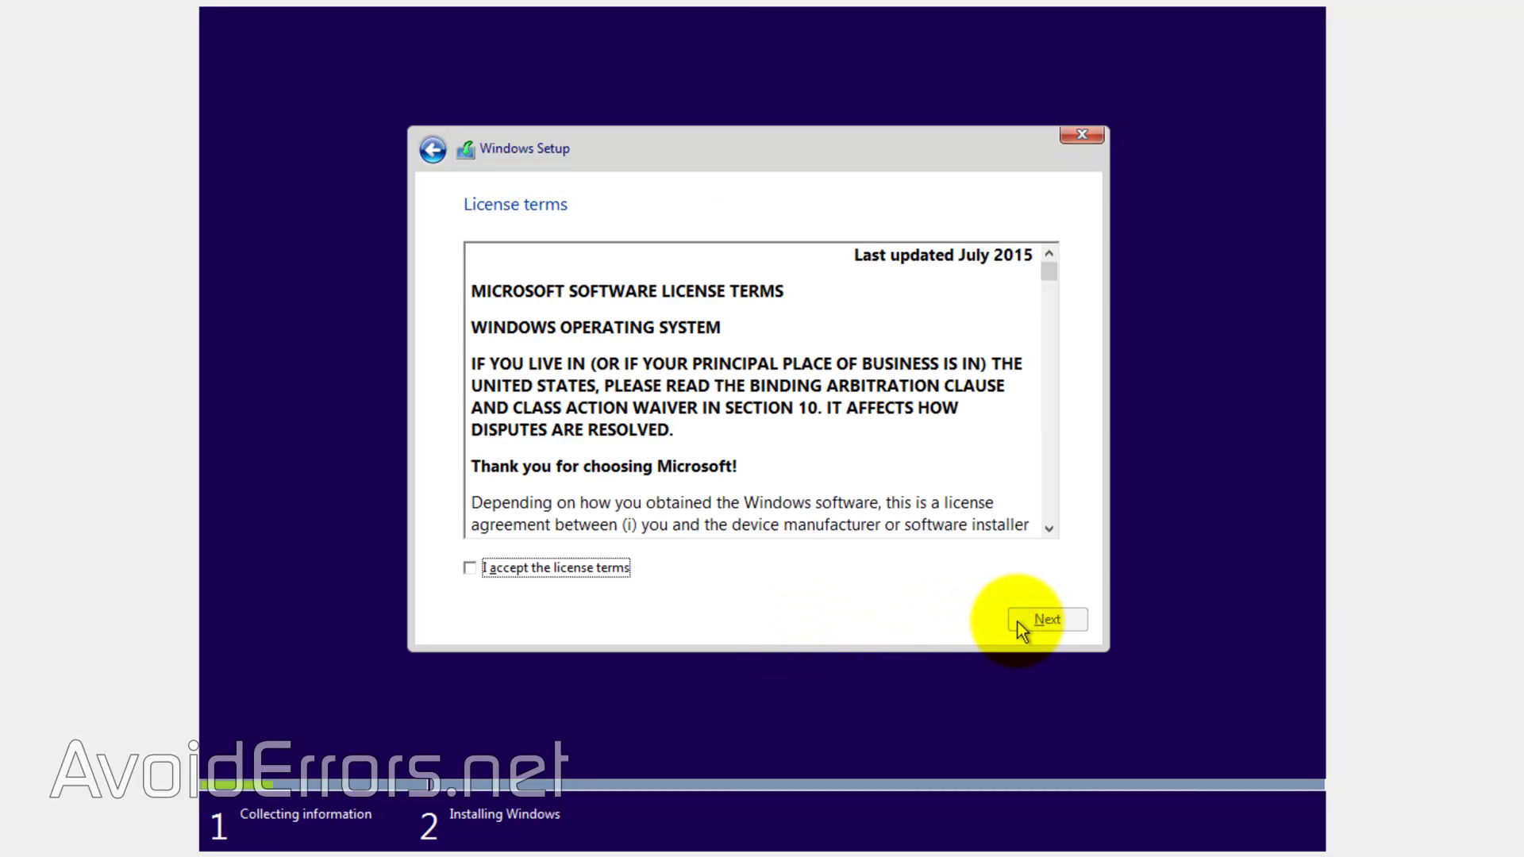
left_click(624, 570)
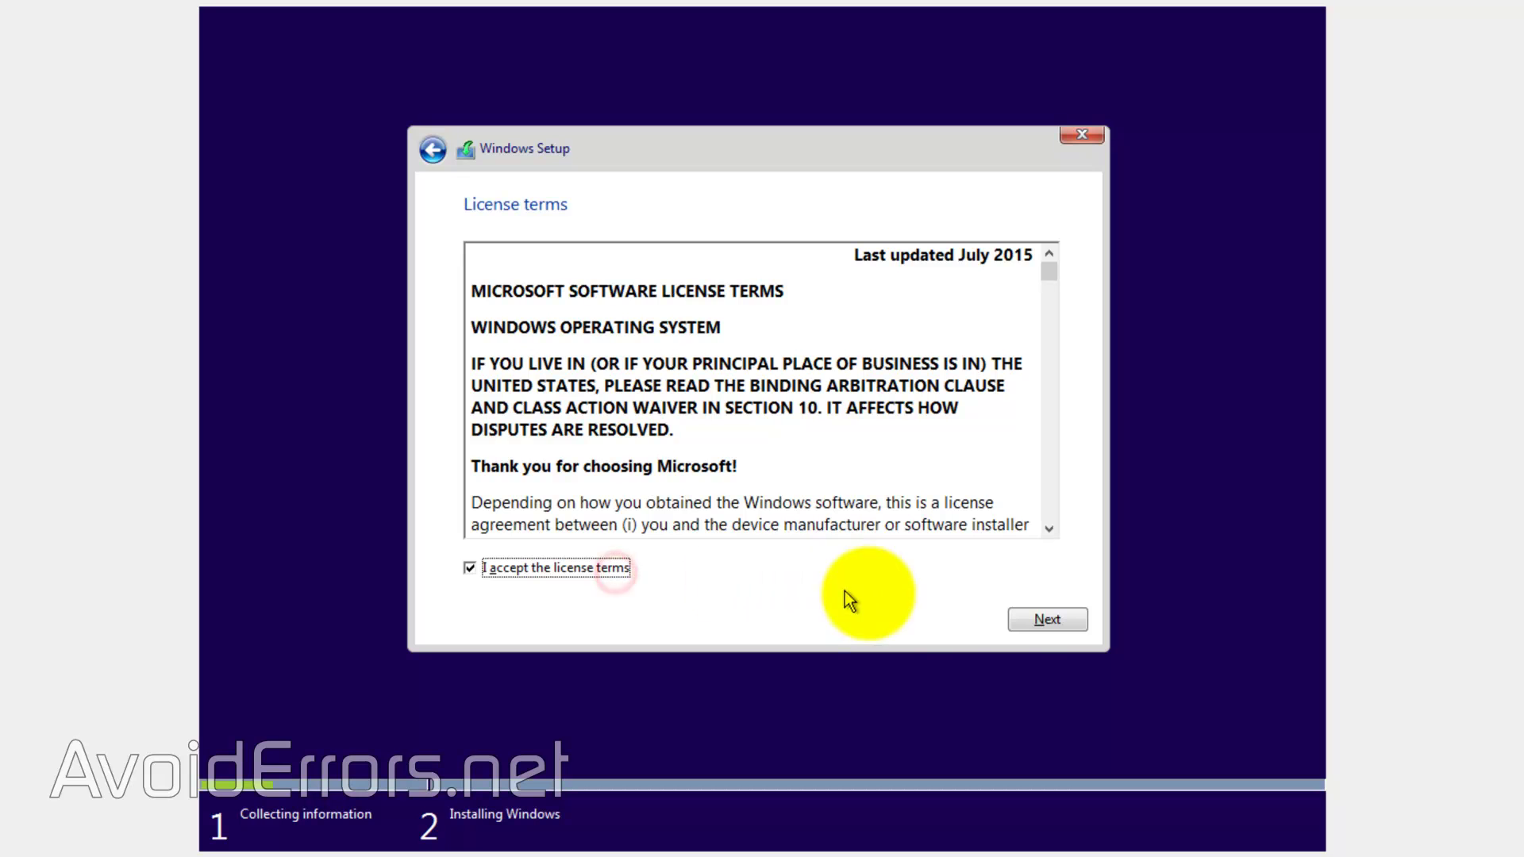
left_click(1024, 622)
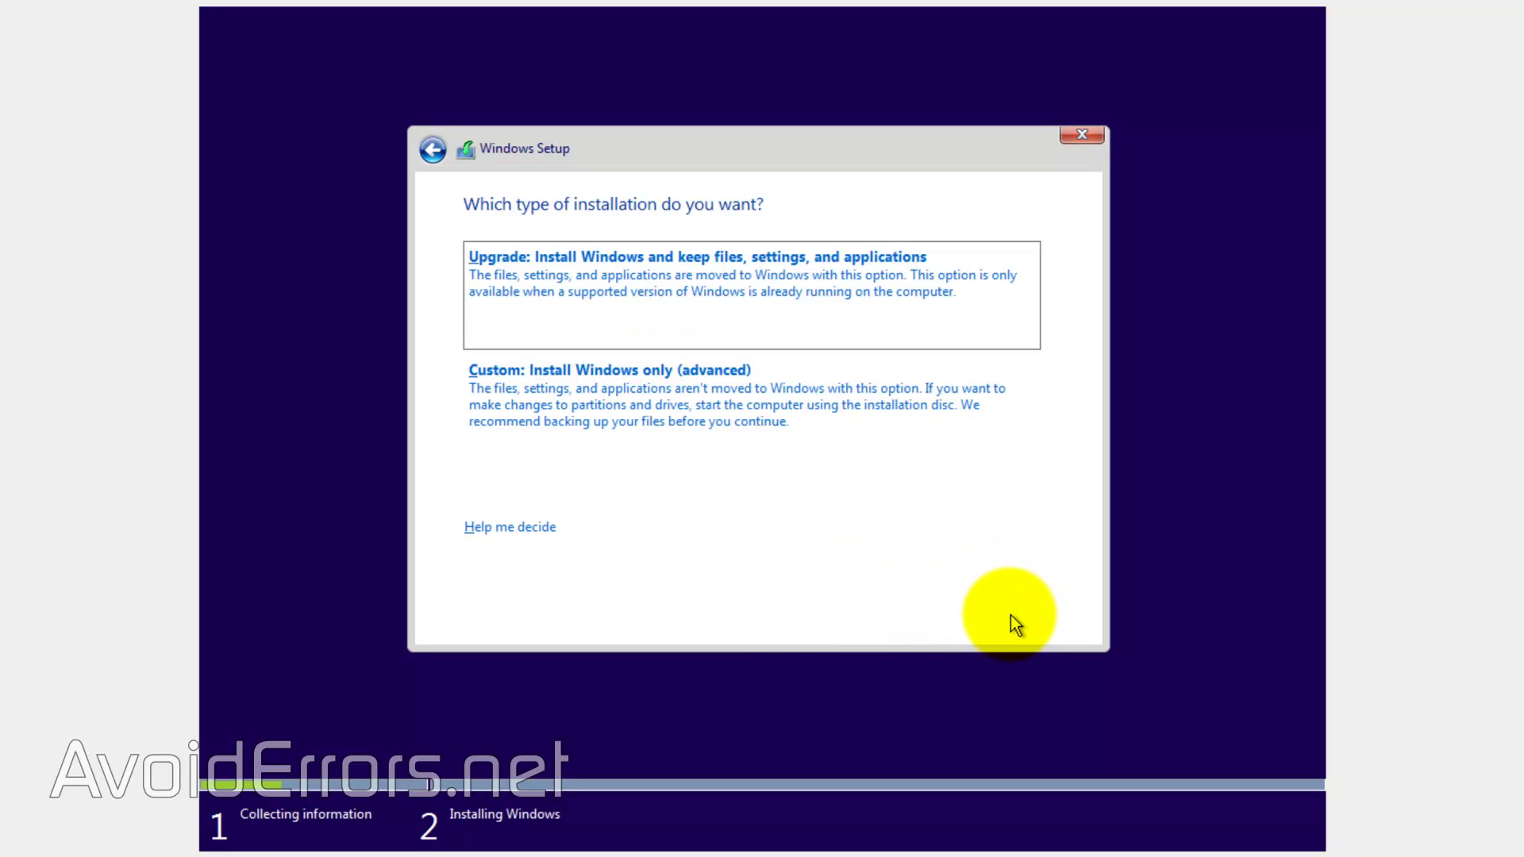
left_click(727, 417)
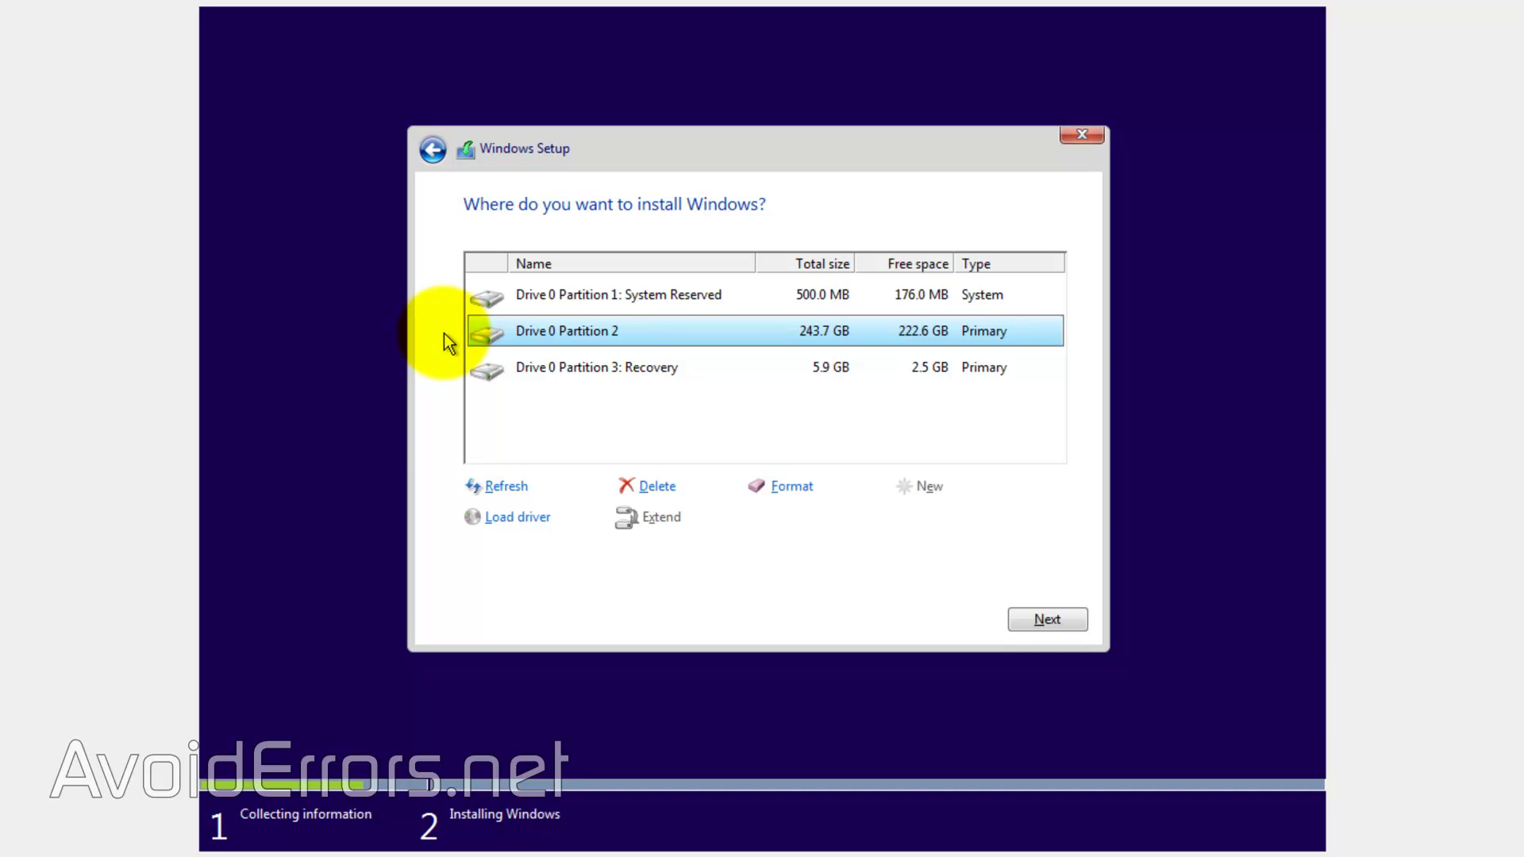
Delete the old Windows and System Reserved partitions and install into the unallocated space.
left_click(653, 486)
left_click(893, 519)
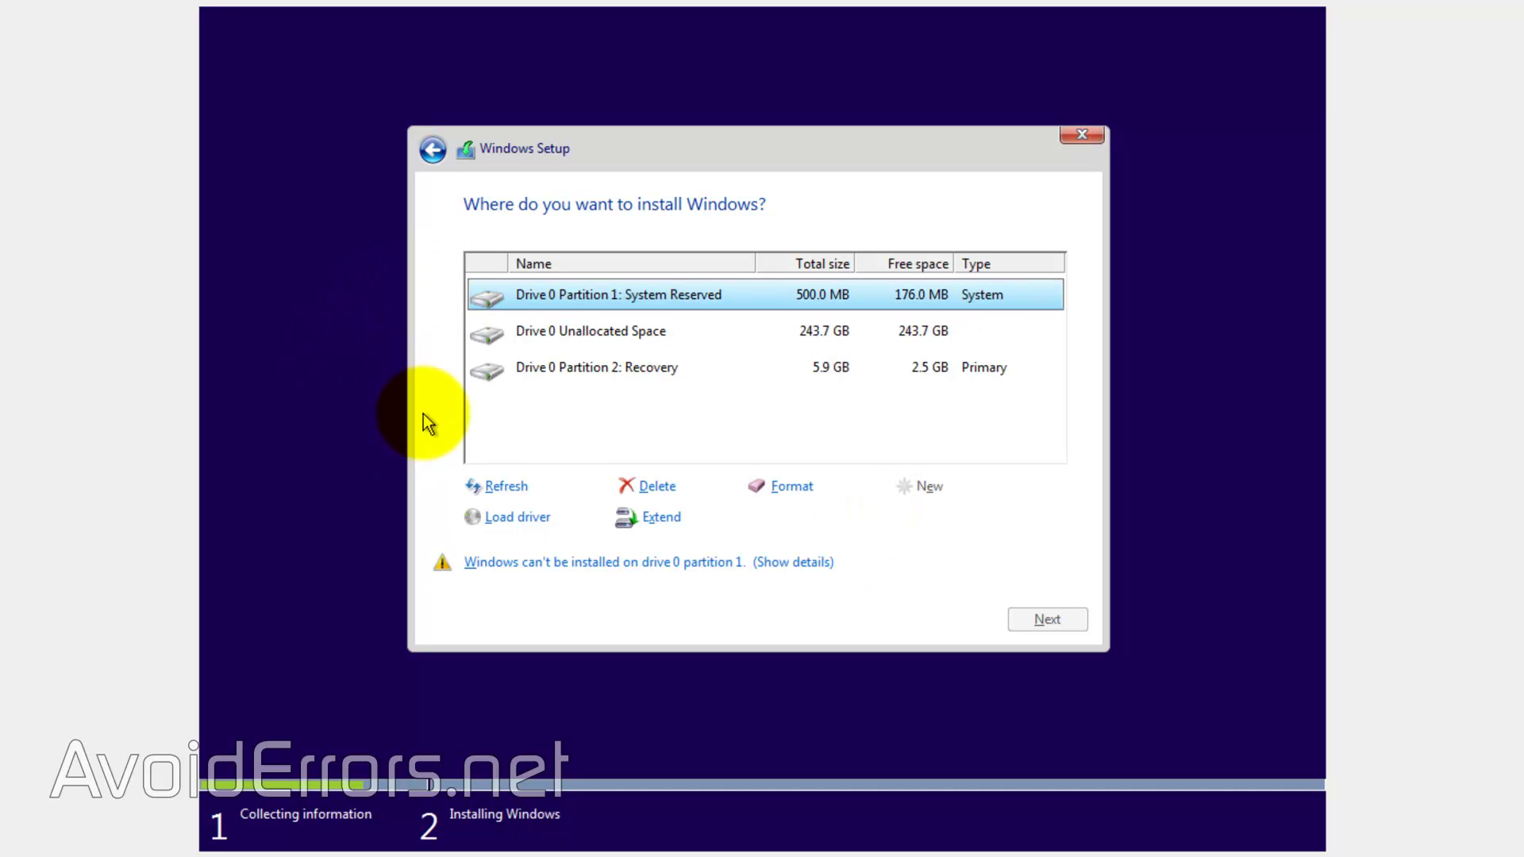
left_click(658, 486)
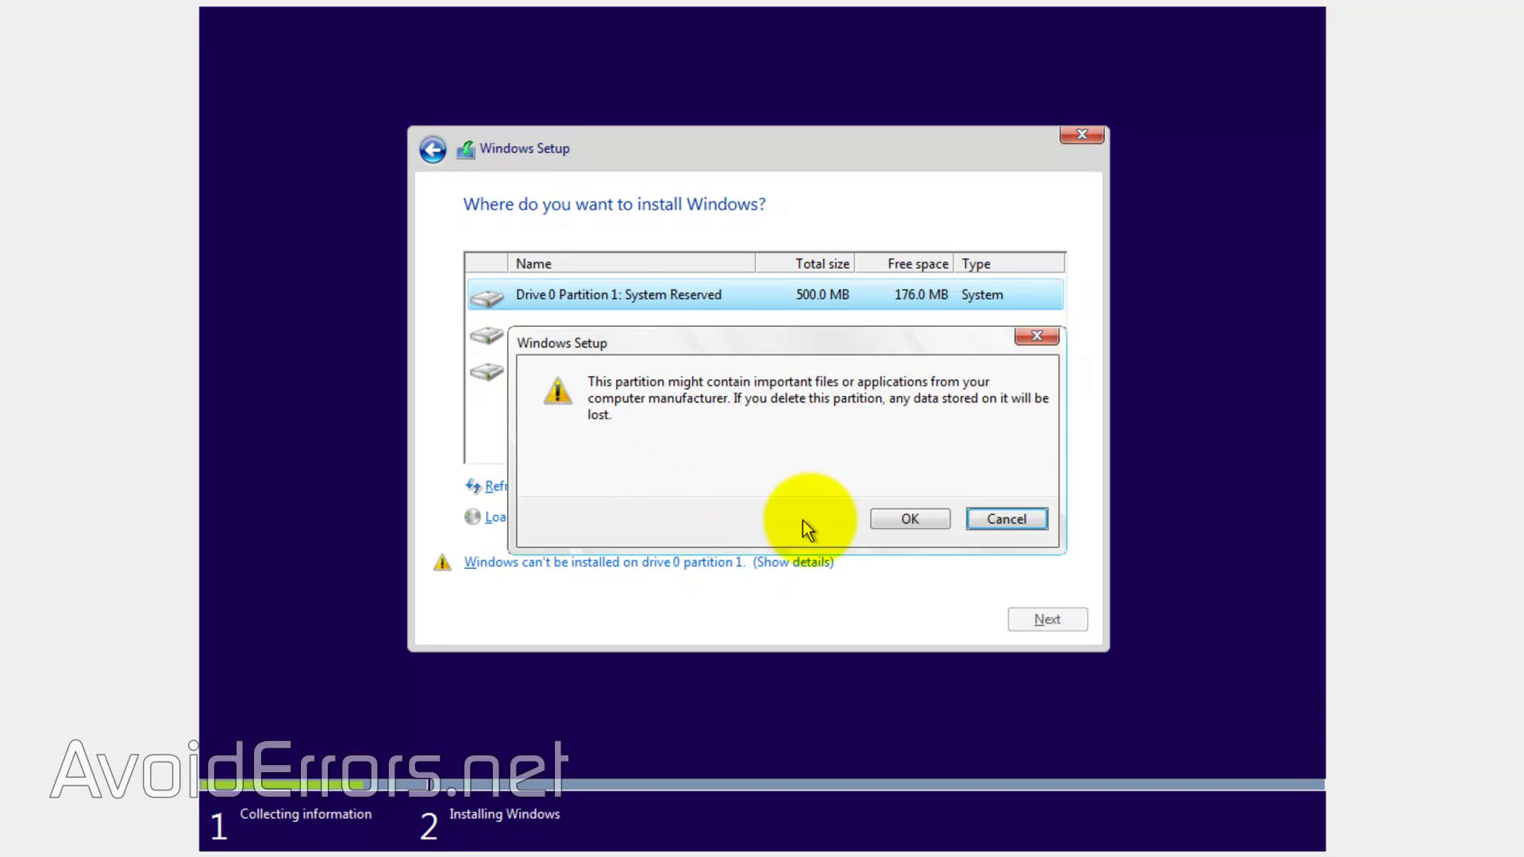
left_click(879, 520)
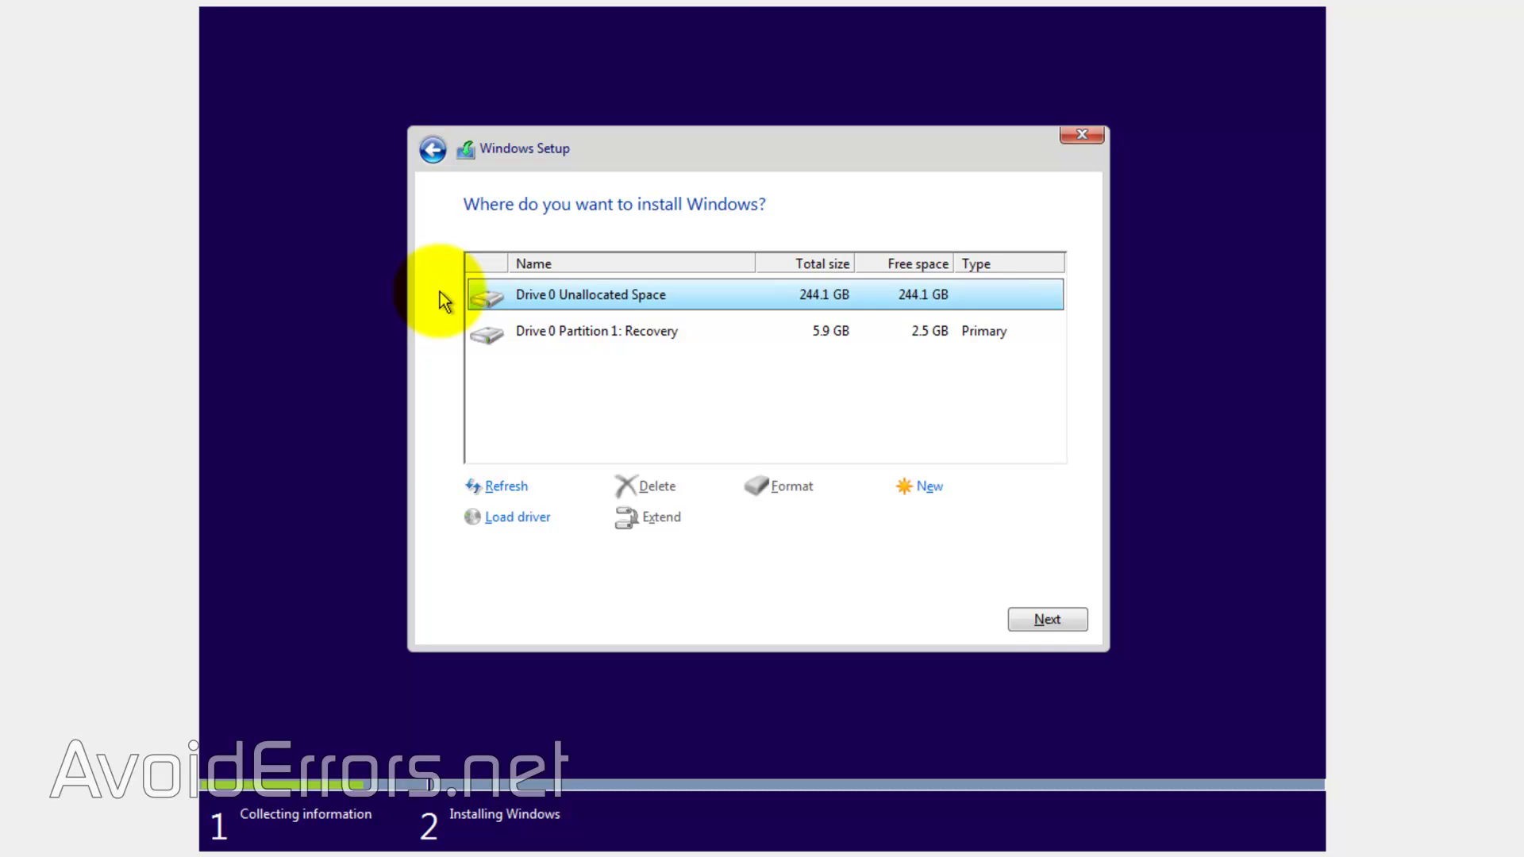
left_click(1036, 626)
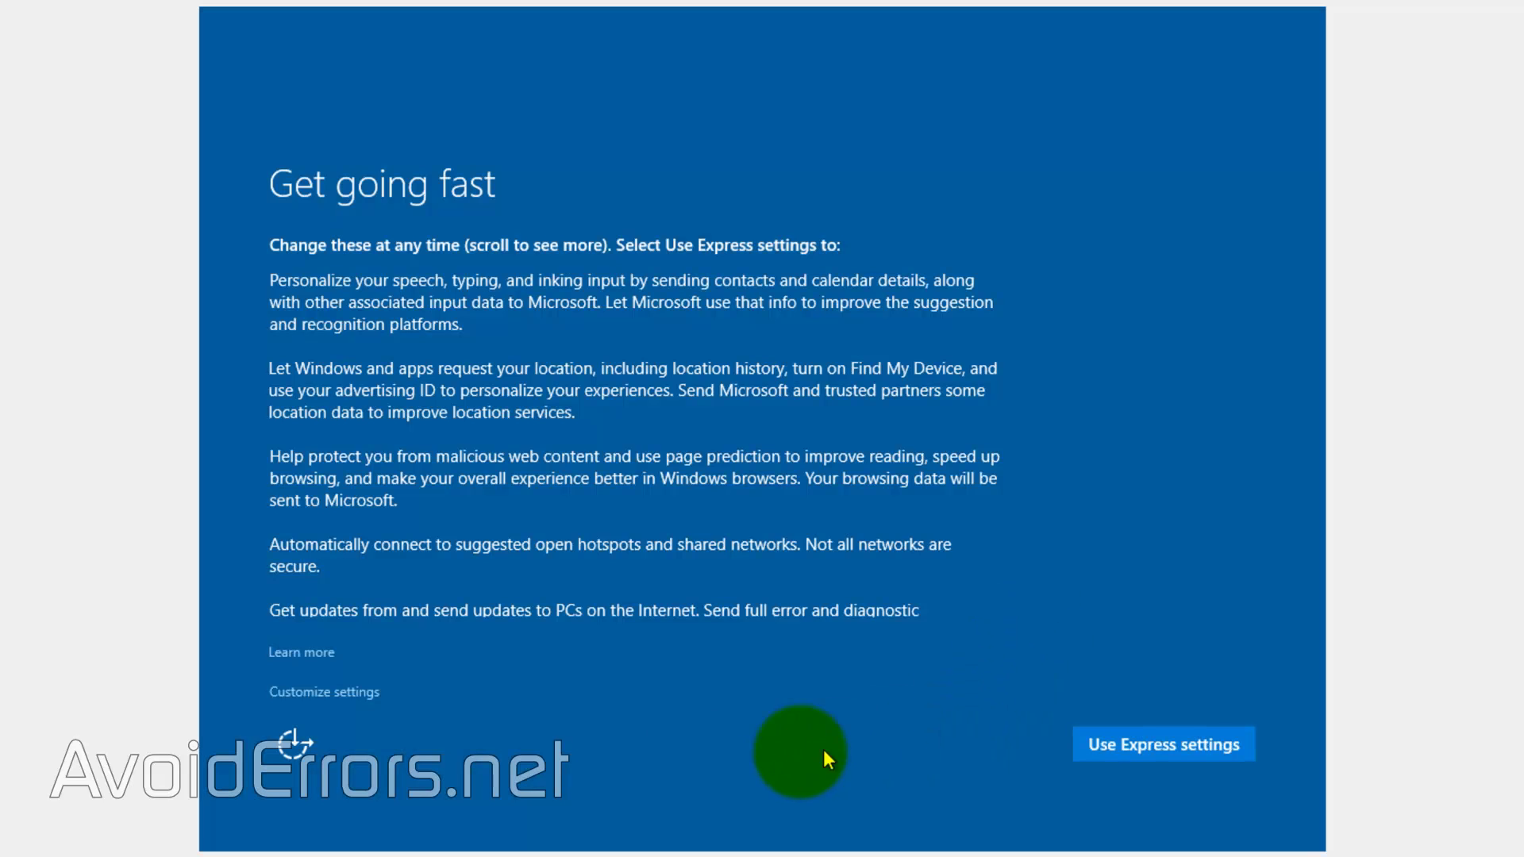
Accept the express settings and mark the PC as personally owned.
left_click(373, 692)
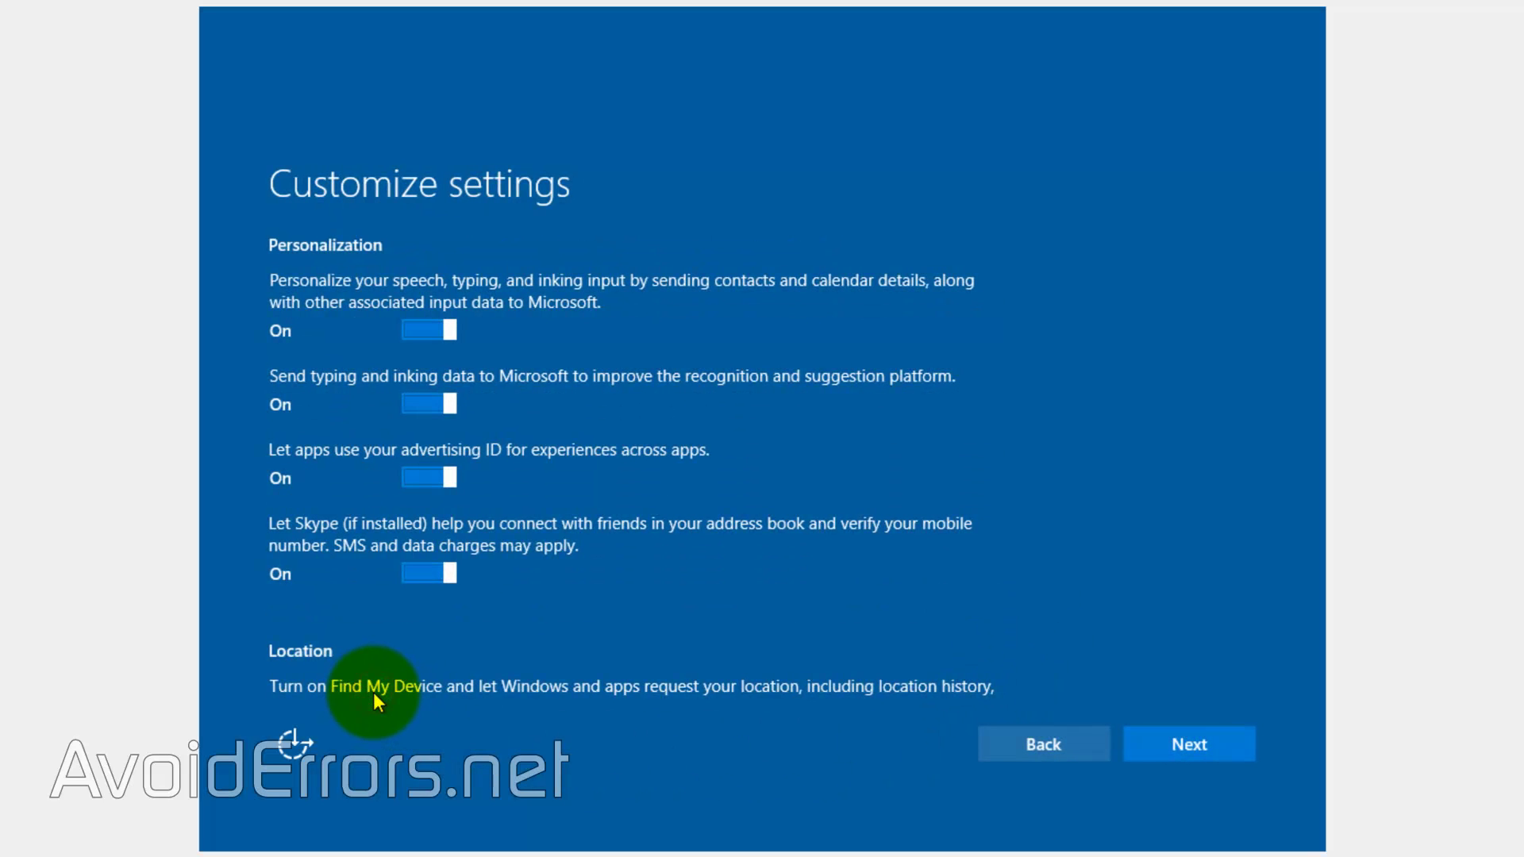
left_click(1051, 752)
left_click(1102, 758)
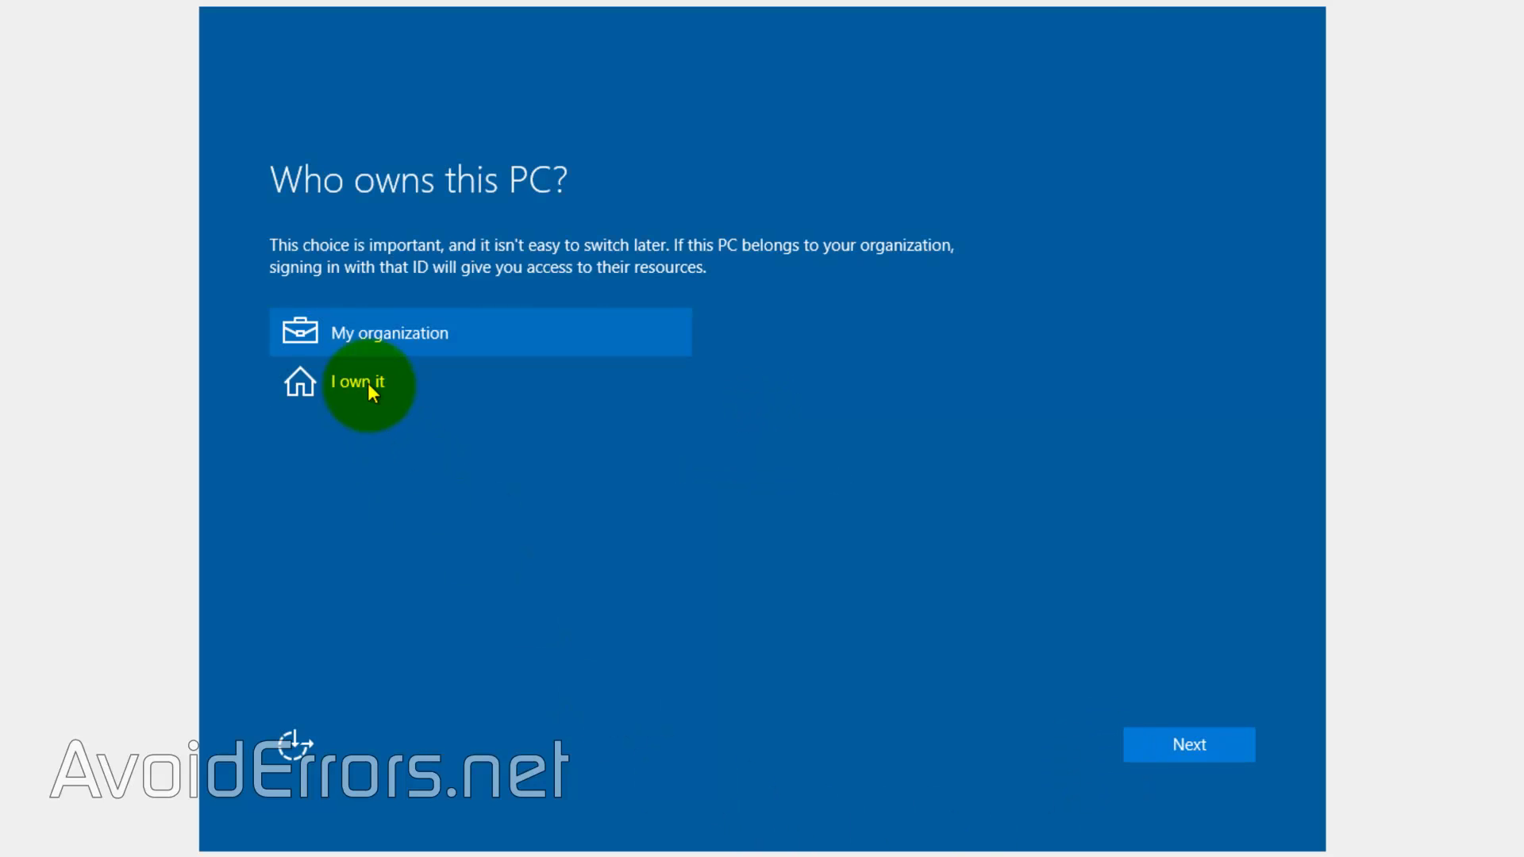
left_click(365, 379)
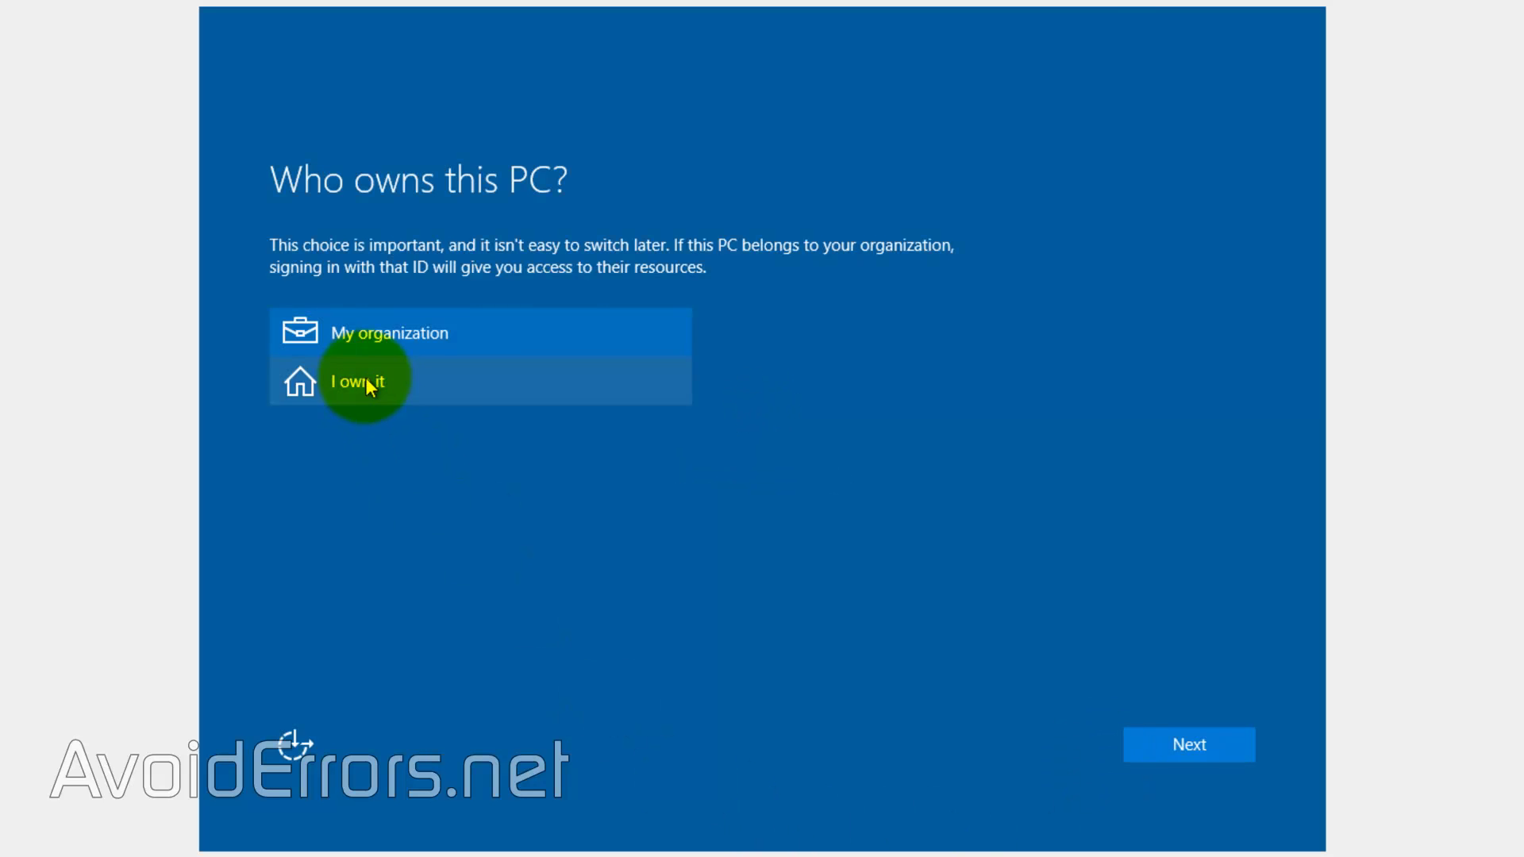
left_click(1143, 742)
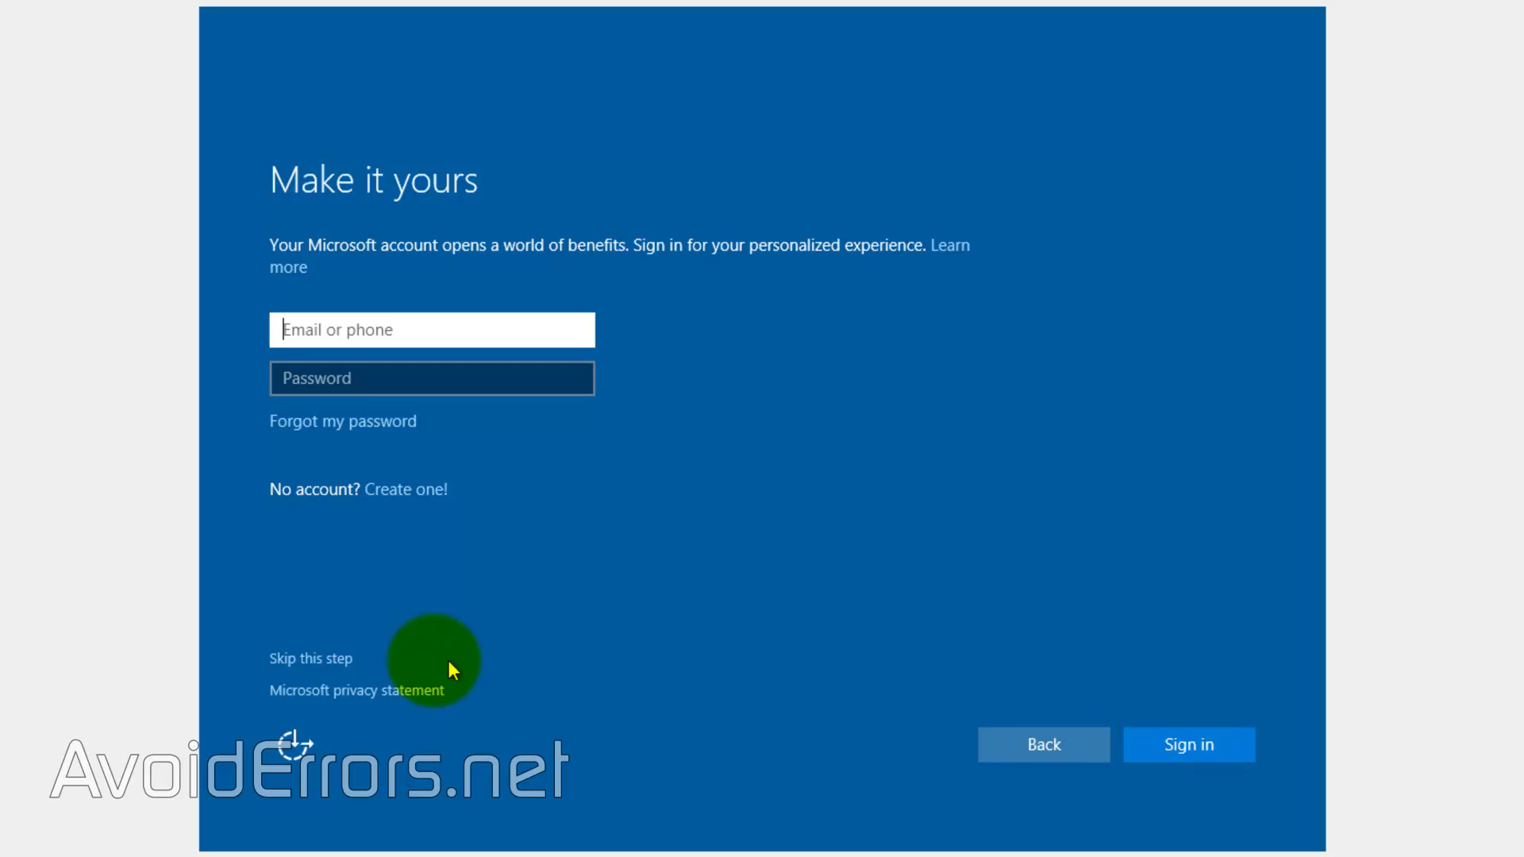
Skip Microsoft account sign-in and enter a local account user name.
left_click(318, 653)
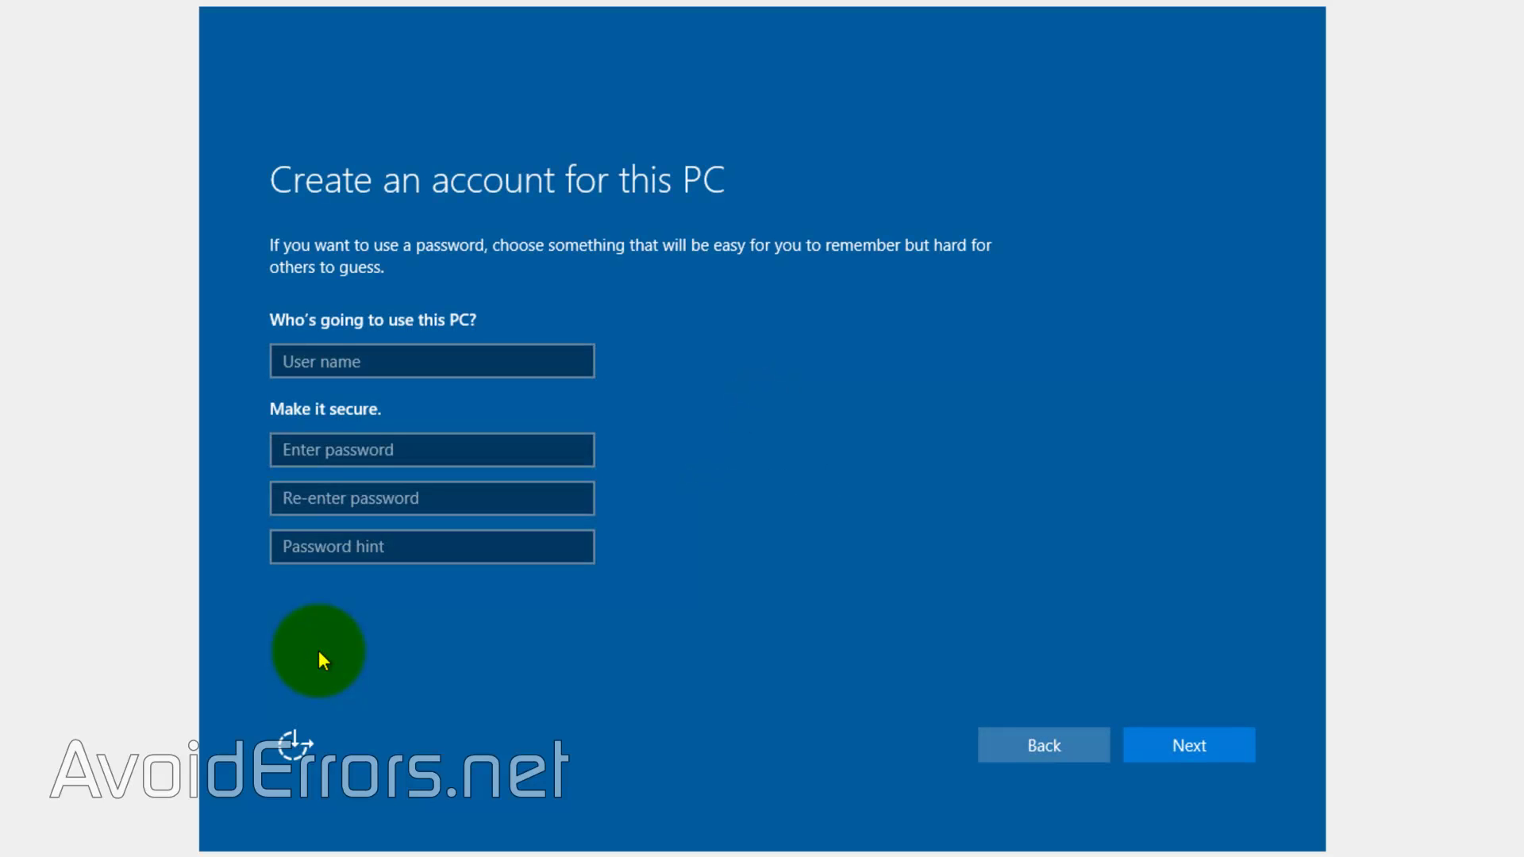
left_click(435, 362)
type("AvoidErrors")
key("Tab")
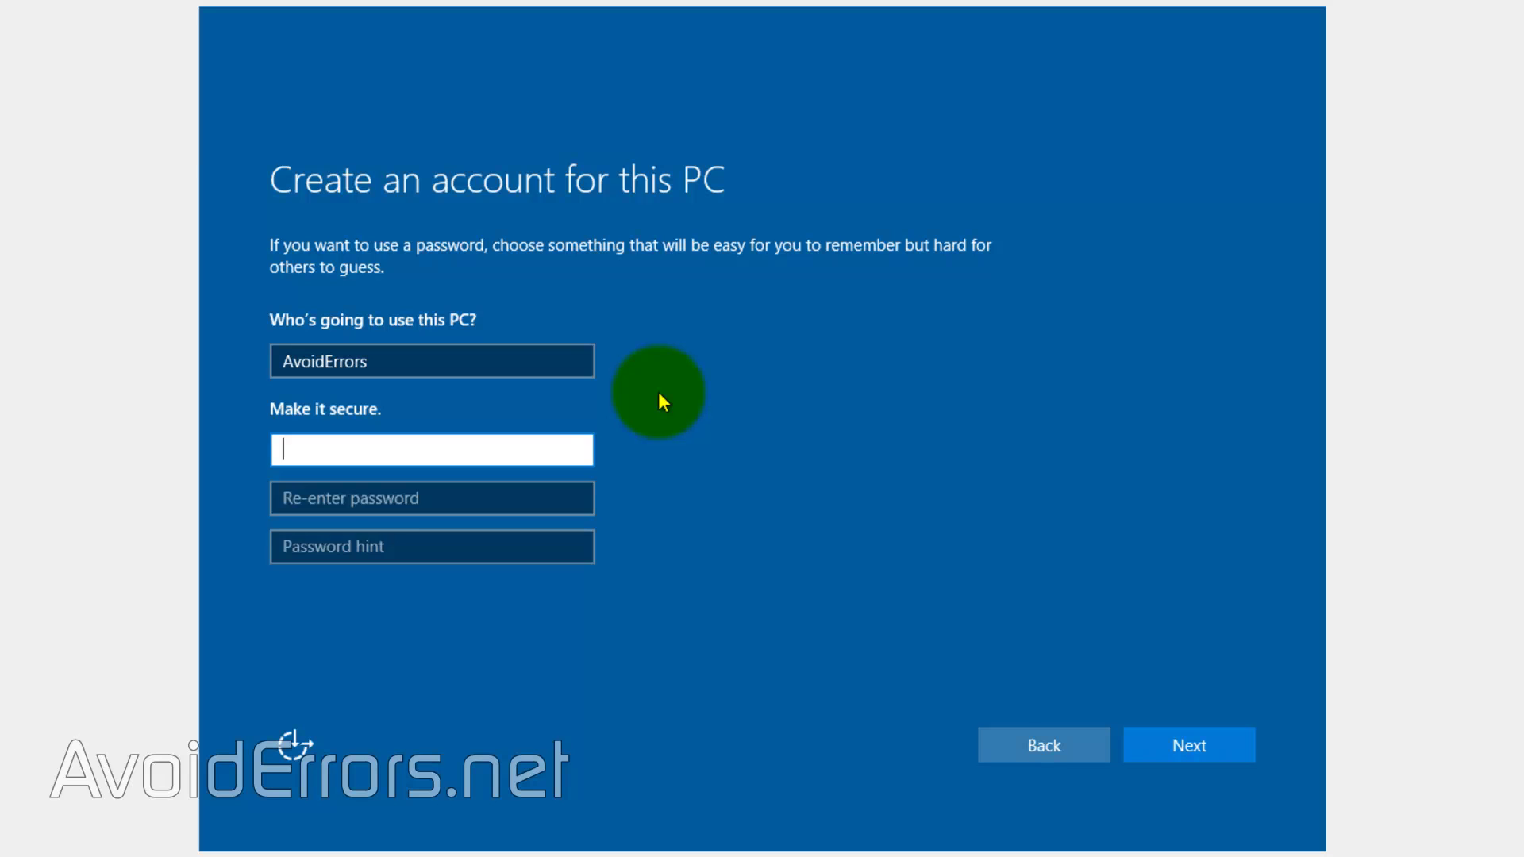